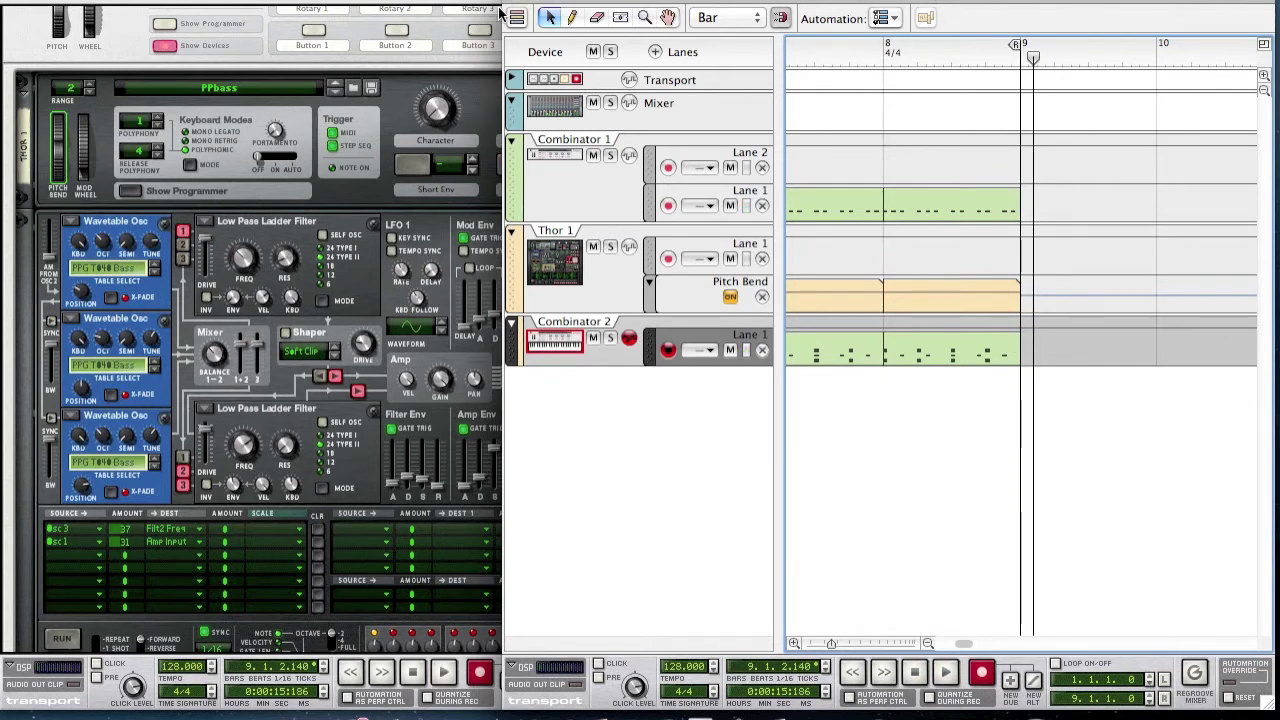
- Rearrange the rack and sequencer windows and close the Atom Tutorial song
left_click(520, 5)
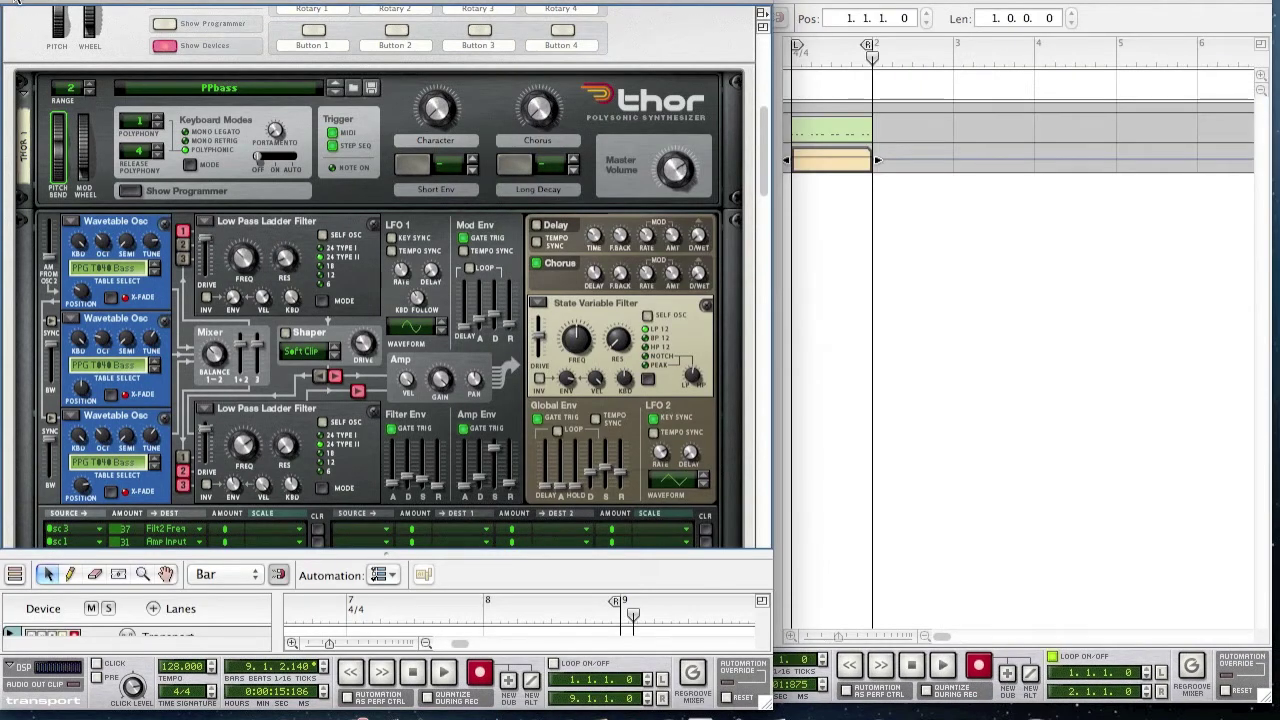
key("super+w")
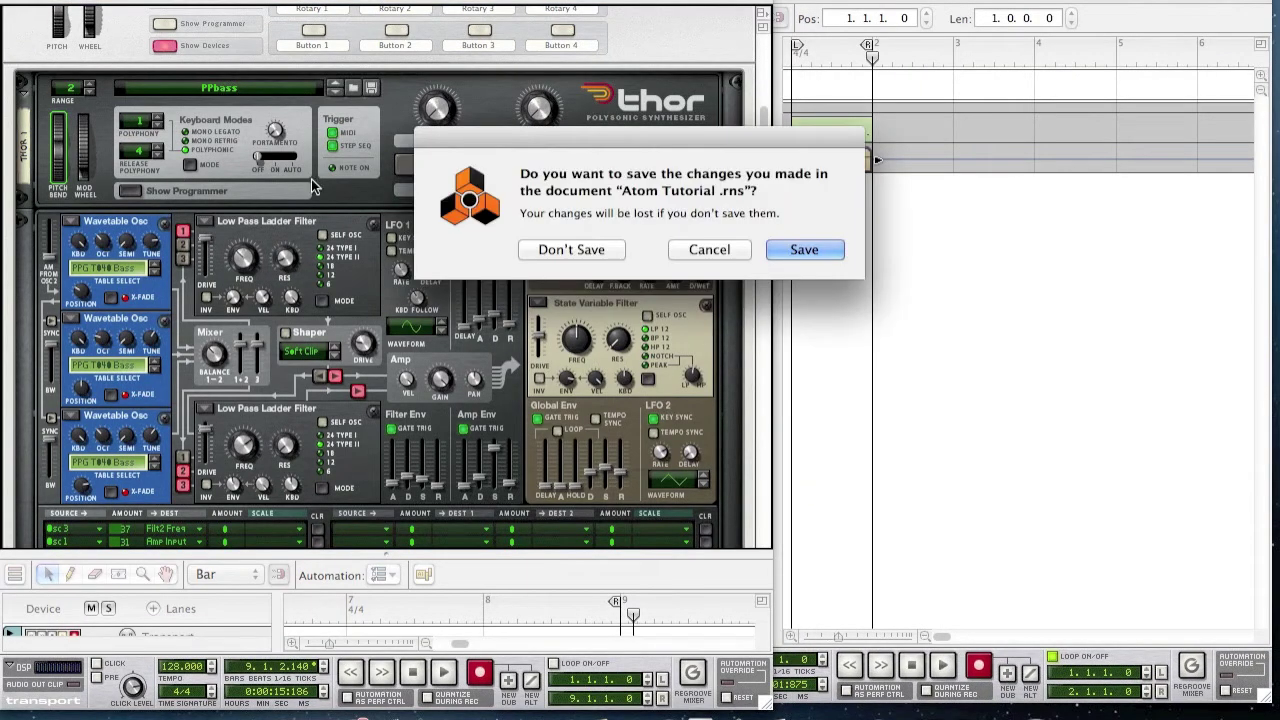
- Discard the tutorial's changes and create a Thor Polysonic Synthesizer inside Combinator 1
left_click(571, 251)
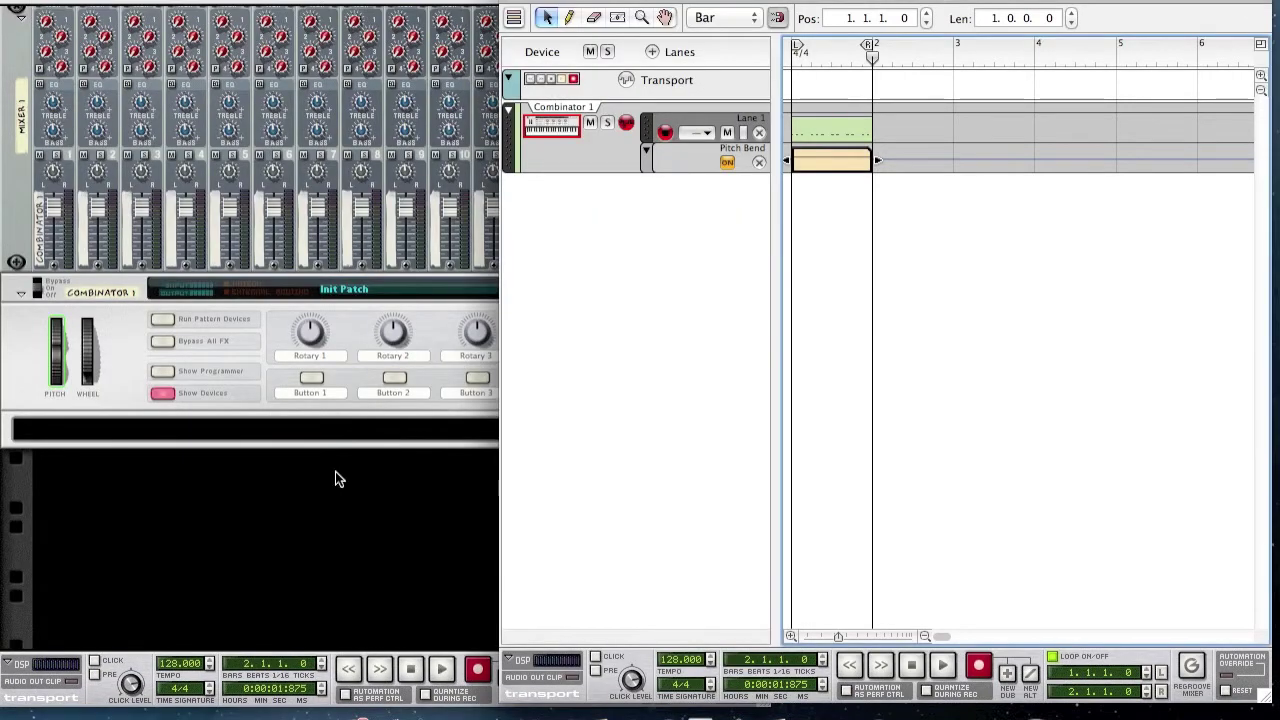
left_click(347, 438)
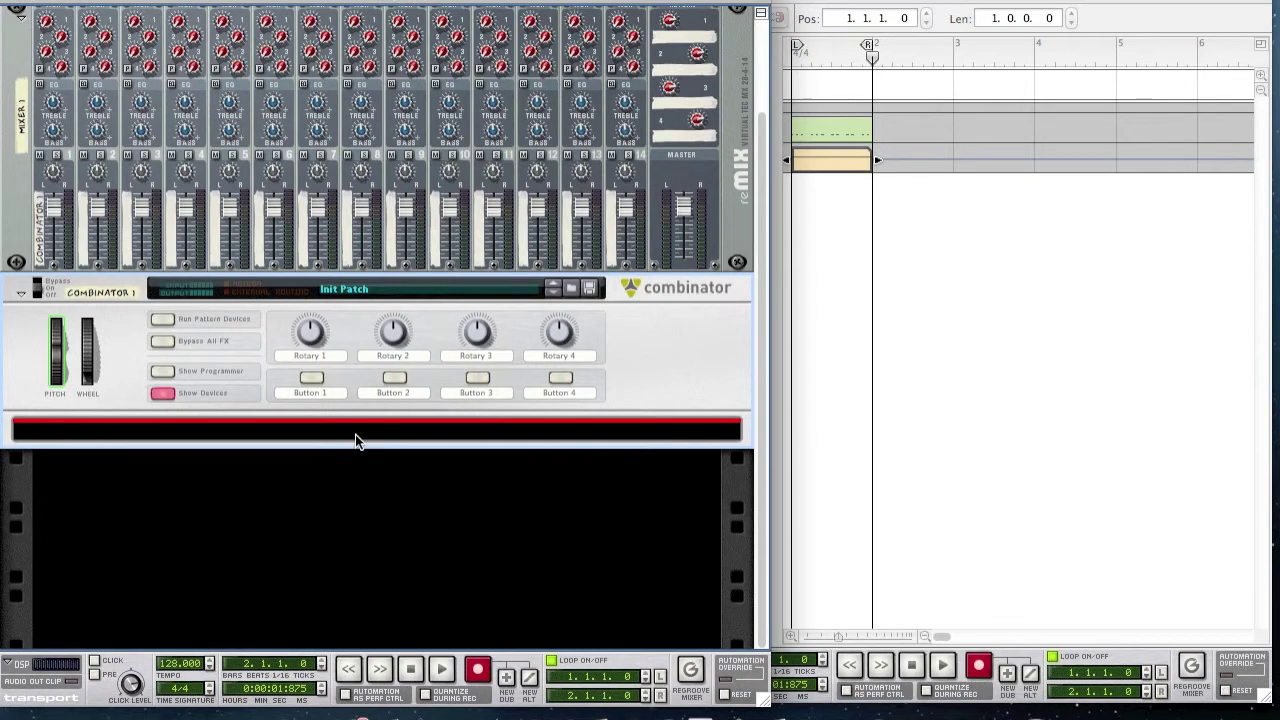
right_click(355, 434)
mouse_move(478, 609)
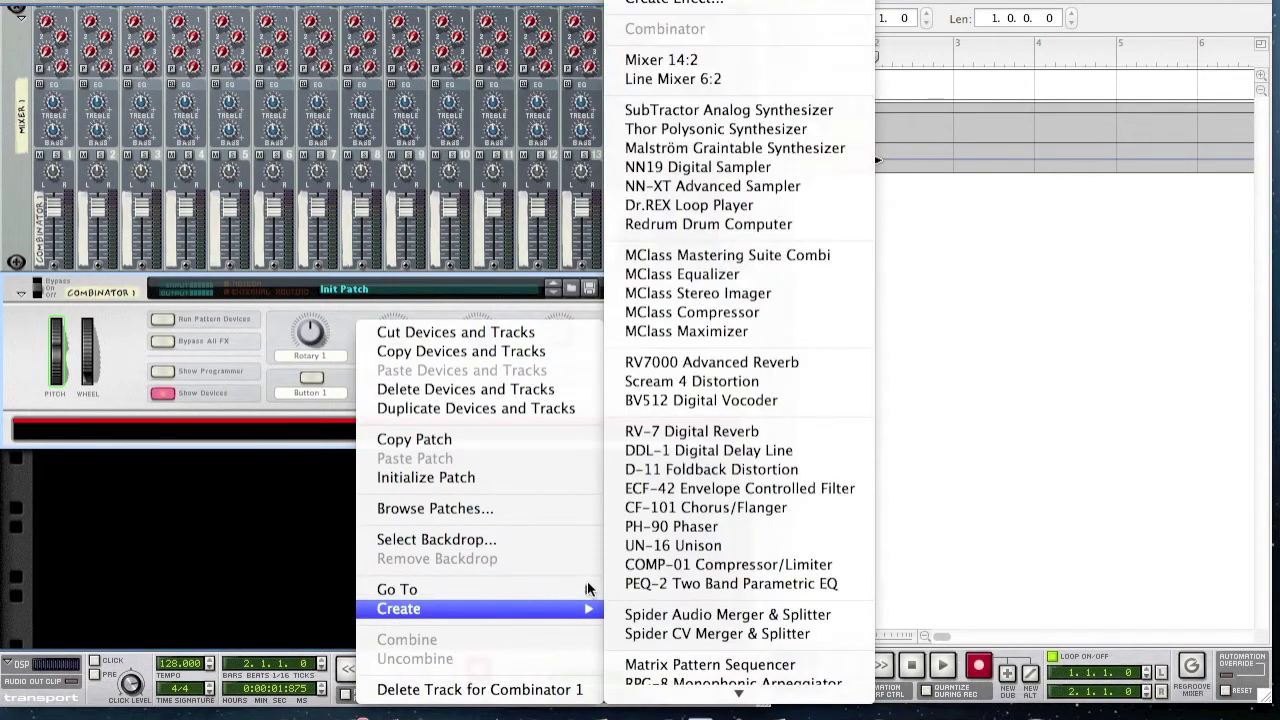
left_click(470, 297)
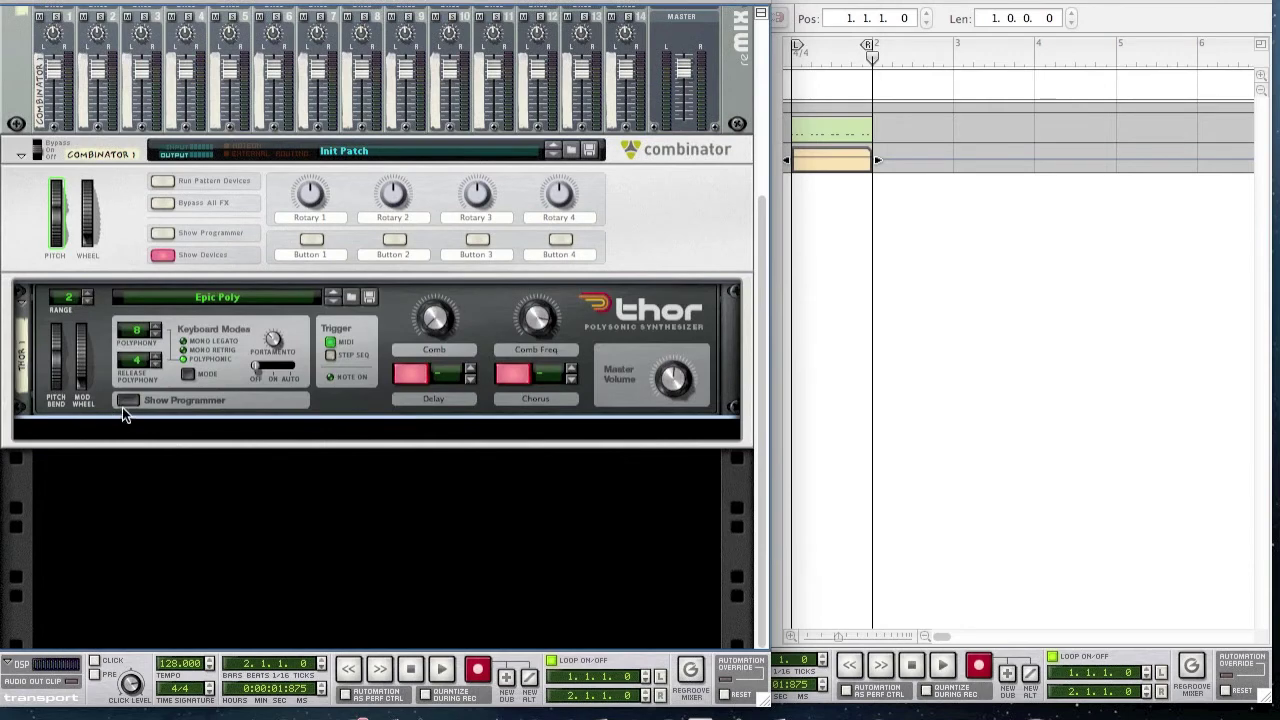
- Show Thor's programmer and initialize the patch
left_click(125, 402)
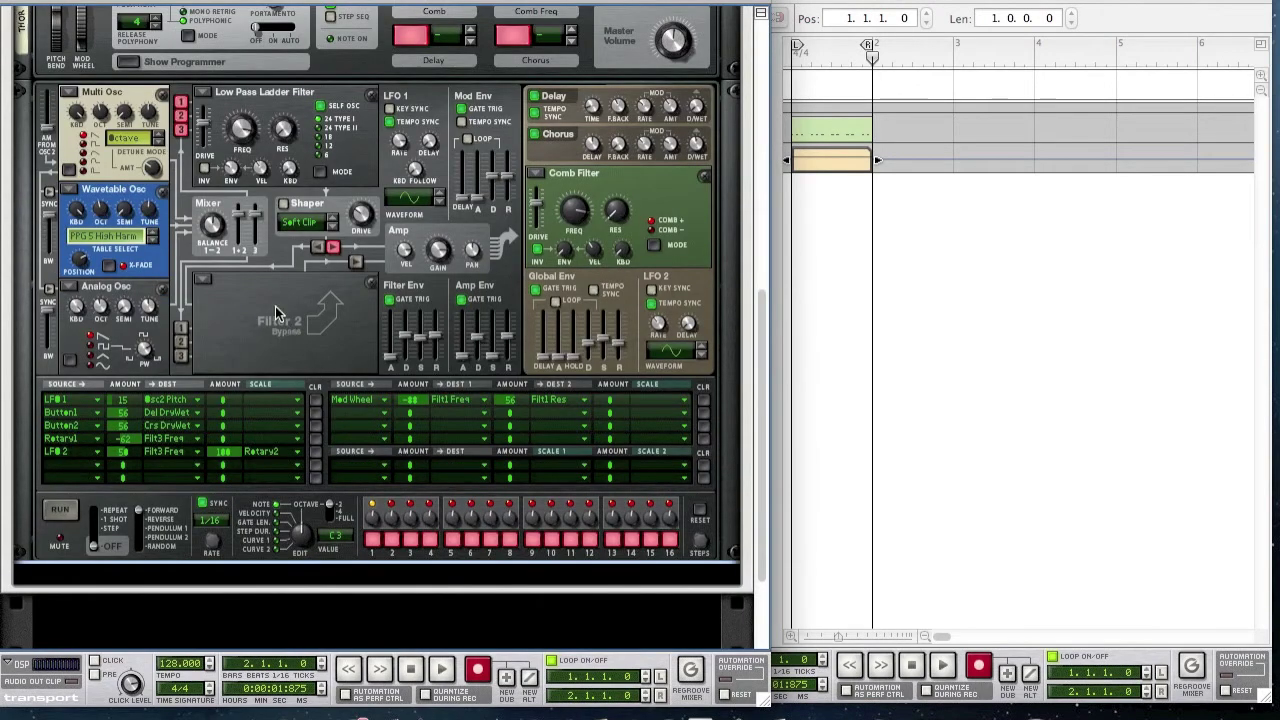
right_click(286, 324)
left_click(368, 460)
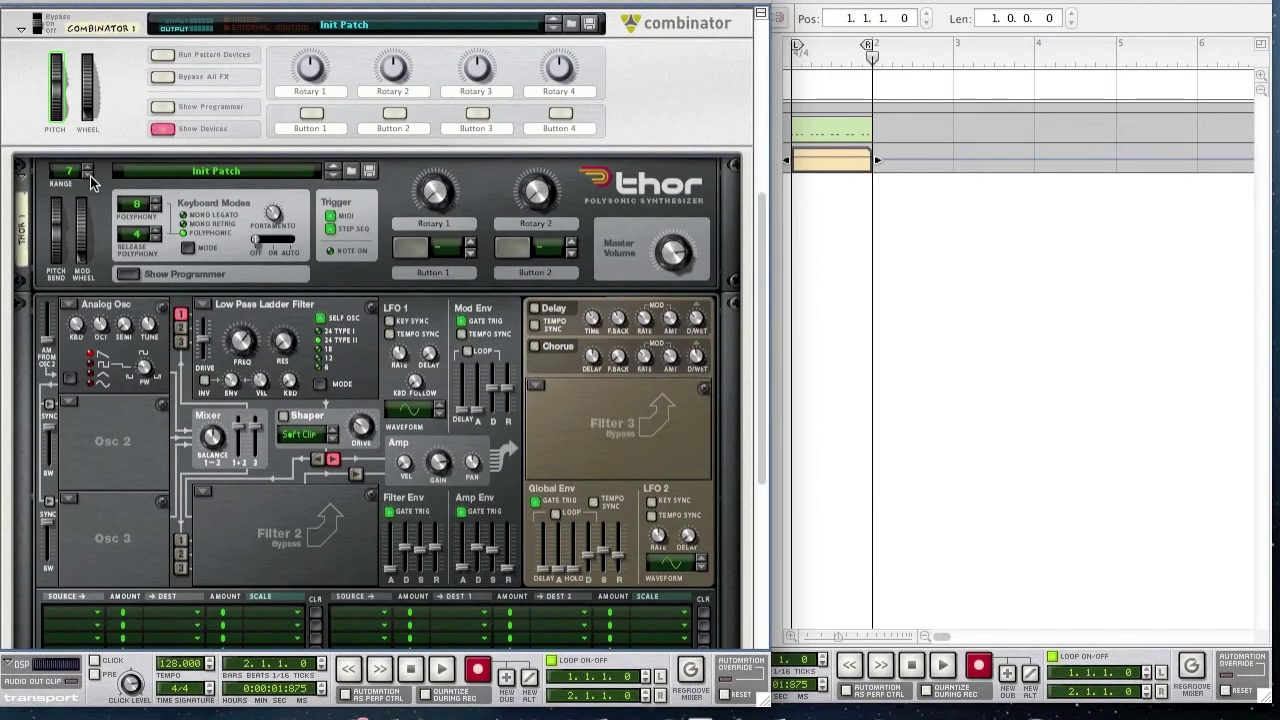
- Set Thor's pitch-bend range to 2 and polyphony to 1
left_click(89, 177)
left_click(88, 176)
left_click(155, 203)
scroll(215, 228, "down", 3)
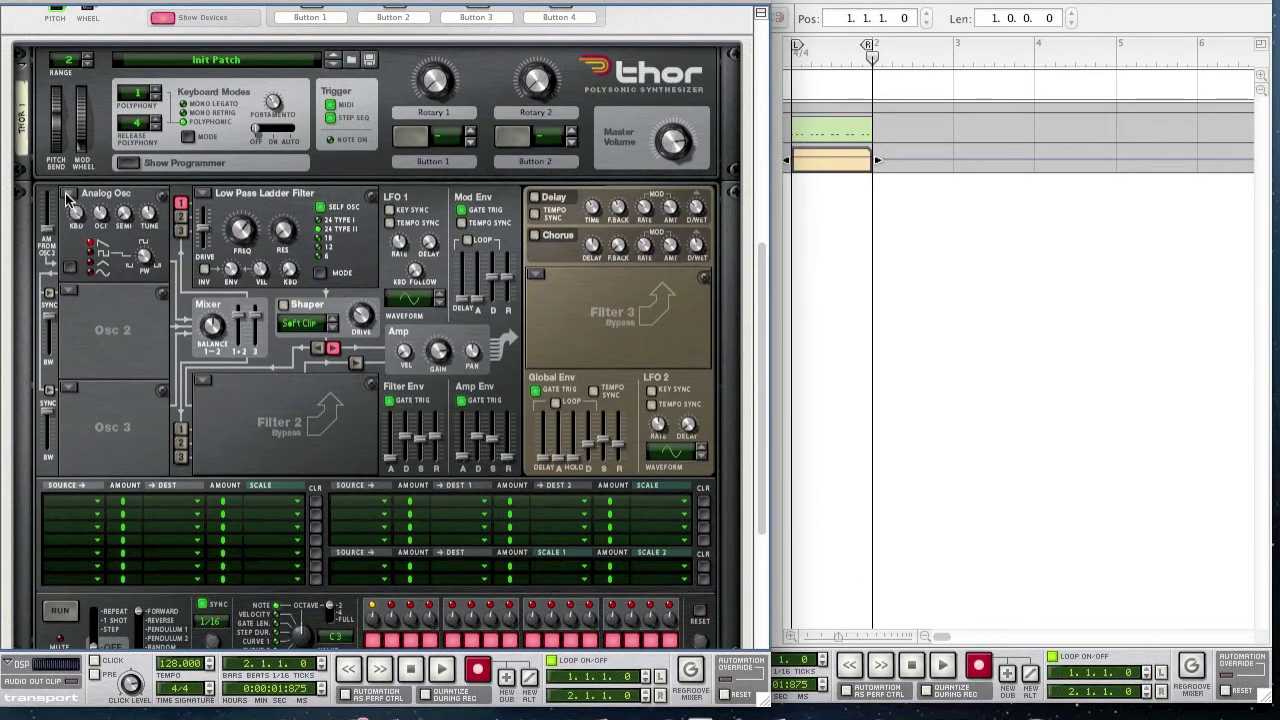
- Switch Osc 1, Osc 2 and Osc 3 to Wavetable oscillators
left_click(68, 195)
left_click(112, 215)
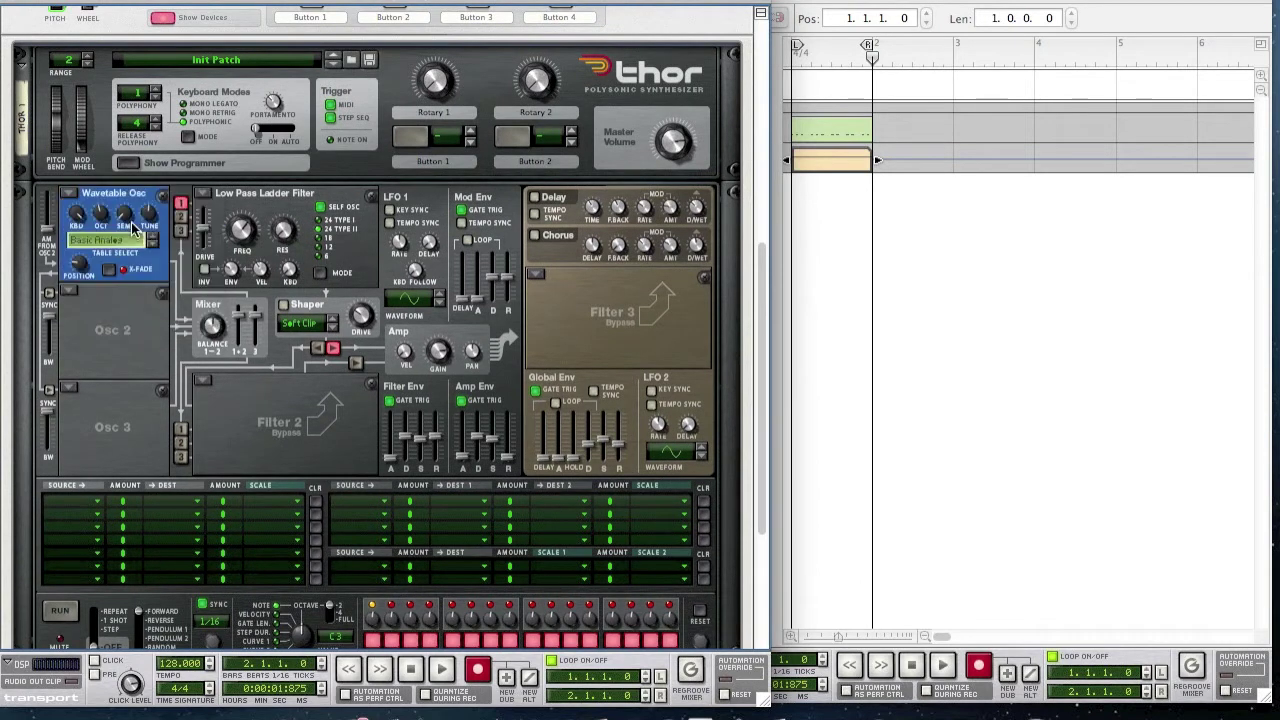
left_click(69, 292)
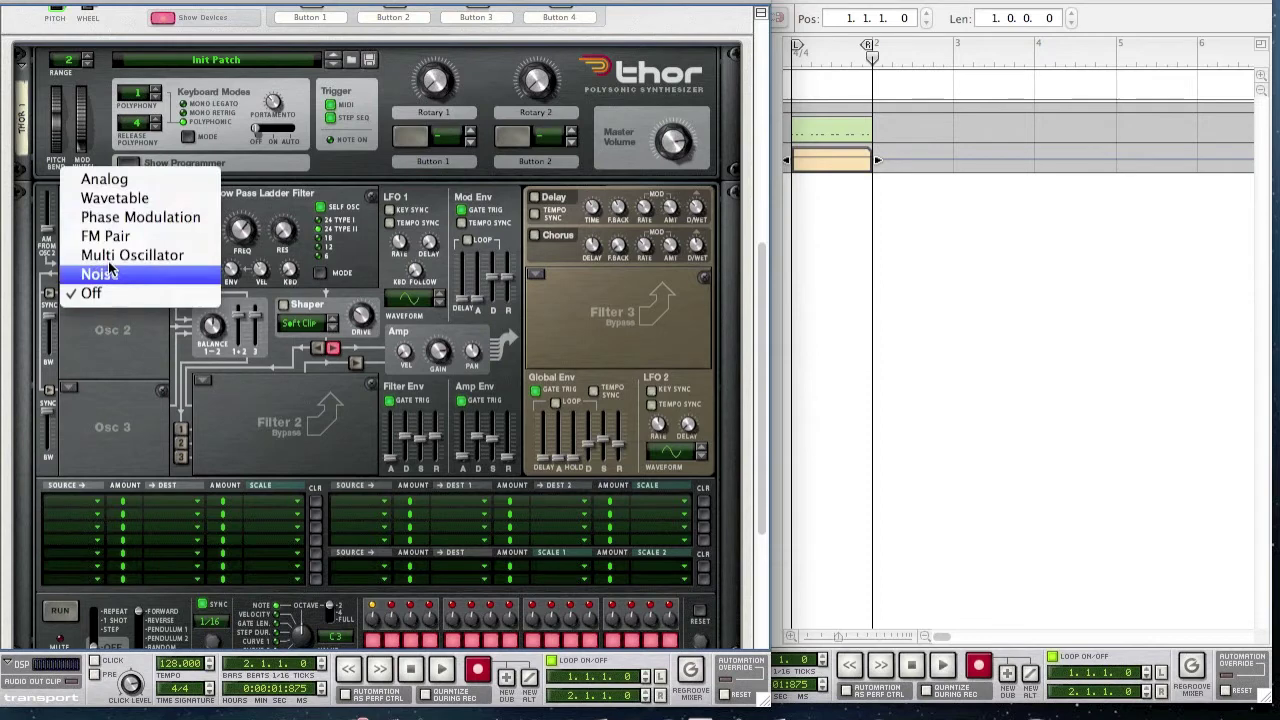
left_click(58, 398)
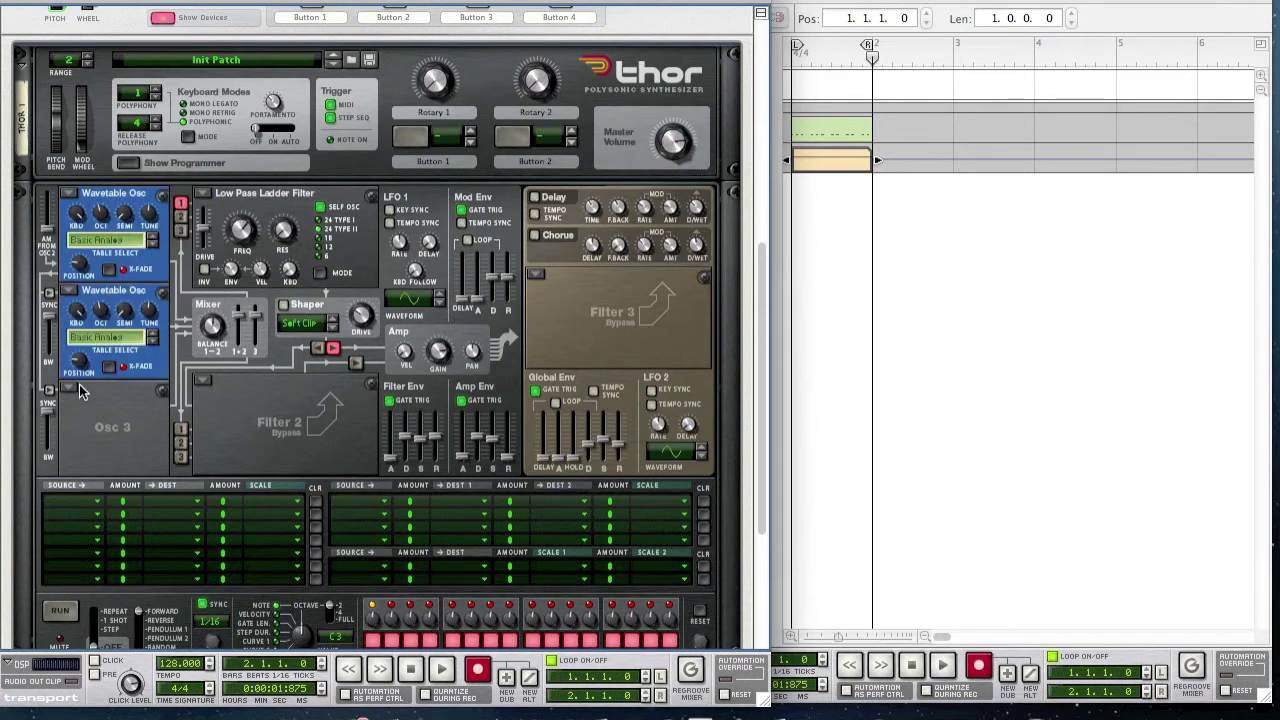
left_click(69, 389)
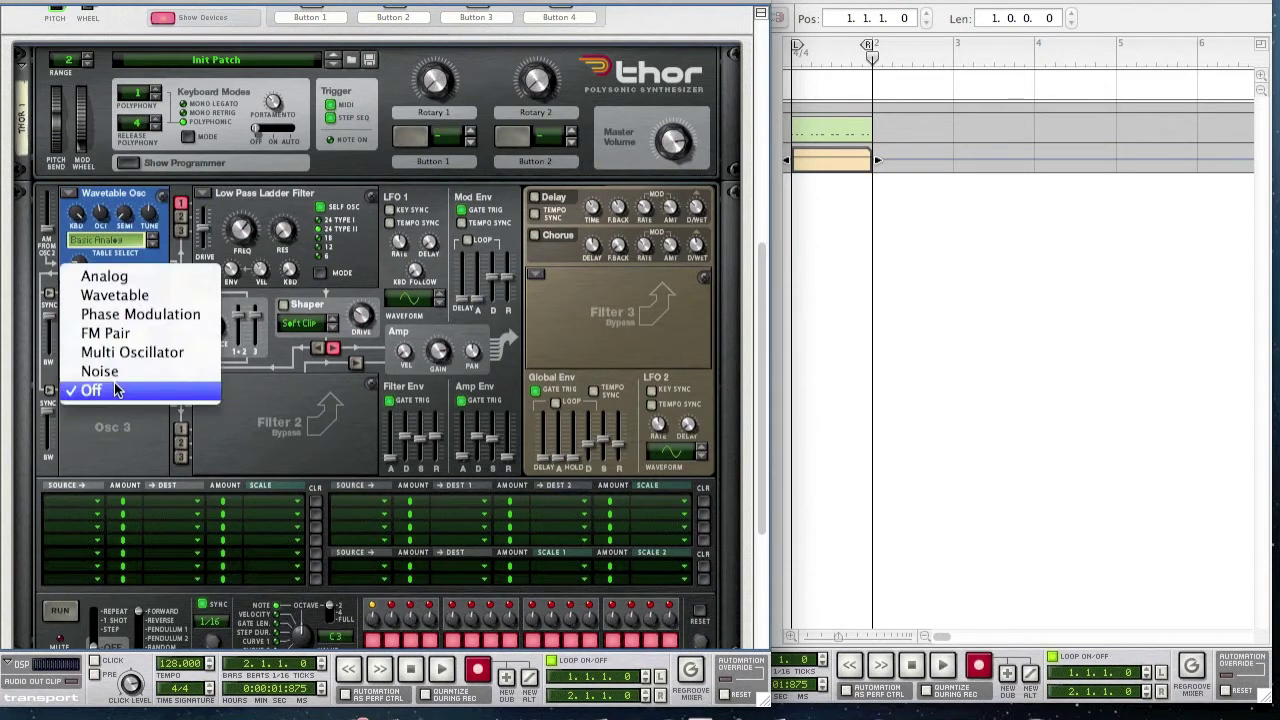
left_click(112, 295)
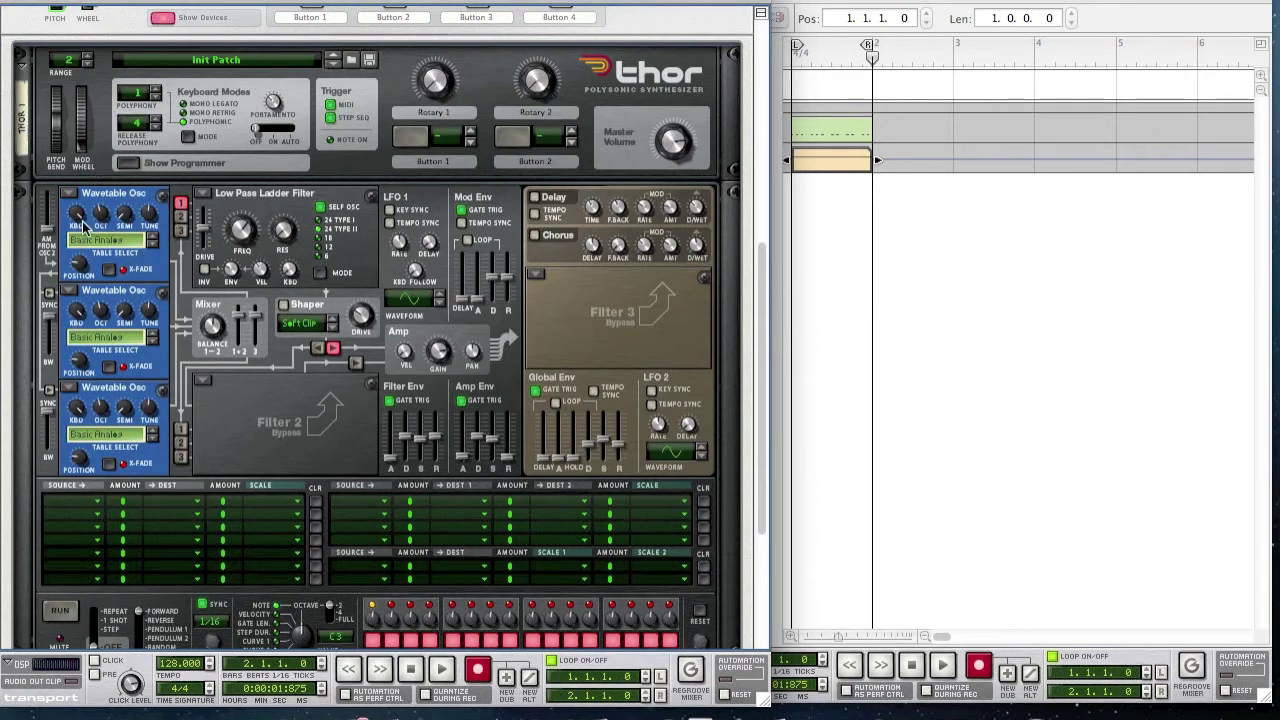
mouse_move(99, 229)
- Tune Osc 1 to 37 and step its wavetable past PPG 27 Formant toward a bass table
left_click_drag(103, 207, 104, 208)
left_click(155, 246)
left_click(155, 246)
left_click(155, 246)
left_click(155, 246)
left_click(155, 246)
left_click(155, 246)
left_click(155, 246)
left_click(155, 246)
left_click(155, 246)
left_click(155, 246)
left_click(155, 246)
left_click(155, 246)
left_click(155, 246)
left_click(155, 246)
left_click(155, 246)
left_click(155, 246)
left_click(155, 248)
left_click(155, 248)
left_click(155, 250)
- Step Osc 2's wavetable through the list to the PPG bass table
left_click(153, 342)
left_click(153, 342)
left_click(153, 342)
left_click(155, 345)
left_click(155, 345)
left_click(155, 345)
left_click(155, 345)
left_click(155, 345)
left_click(155, 345)
left_click(155, 345)
left_click(155, 345)
left_click(155, 345)
left_click(155, 345)
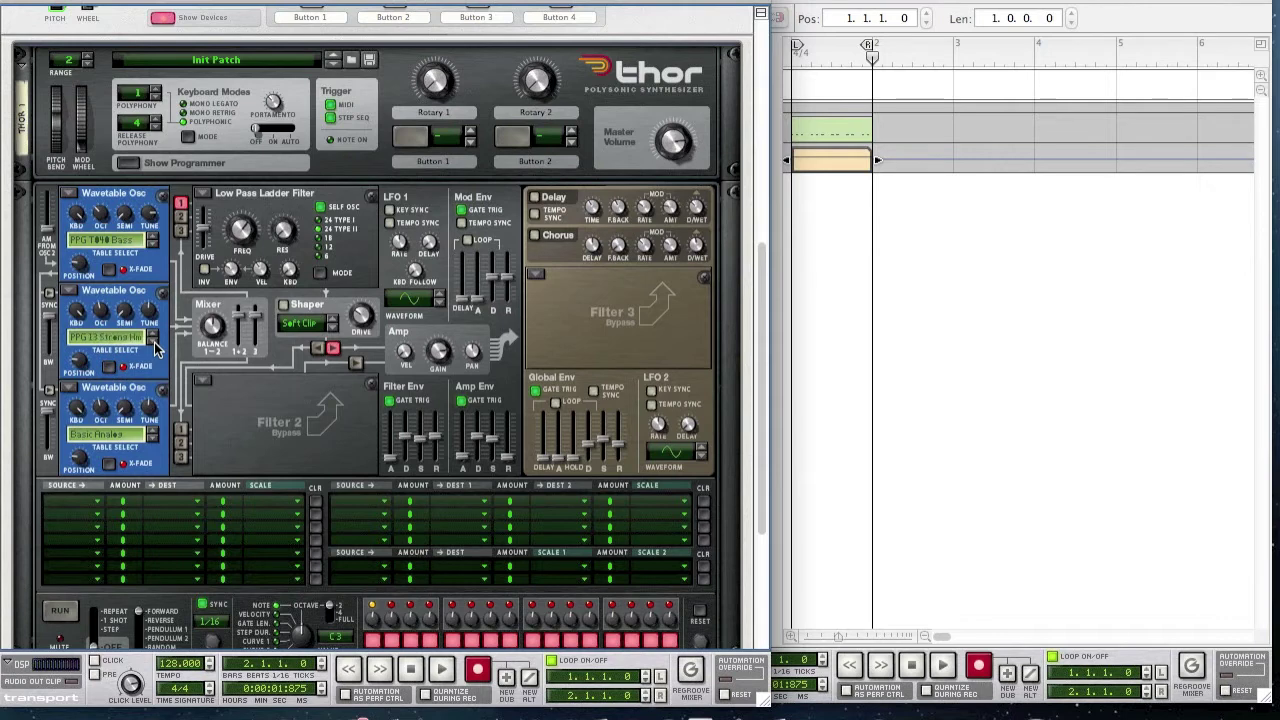
left_click(155, 343)
- Step Osc 3's wavetable through the list to the PPG bass table
left_click(155, 445)
left_click(155, 445)
left_click(155, 445)
left_click(155, 445)
left_click(155, 445)
left_click(155, 445)
left_click(155, 445)
left_click(155, 445)
left_click(155, 445)
left_click(155, 445)
left_click(155, 445)
left_click(155, 445)
left_click(155, 445)
left_click(155, 445)
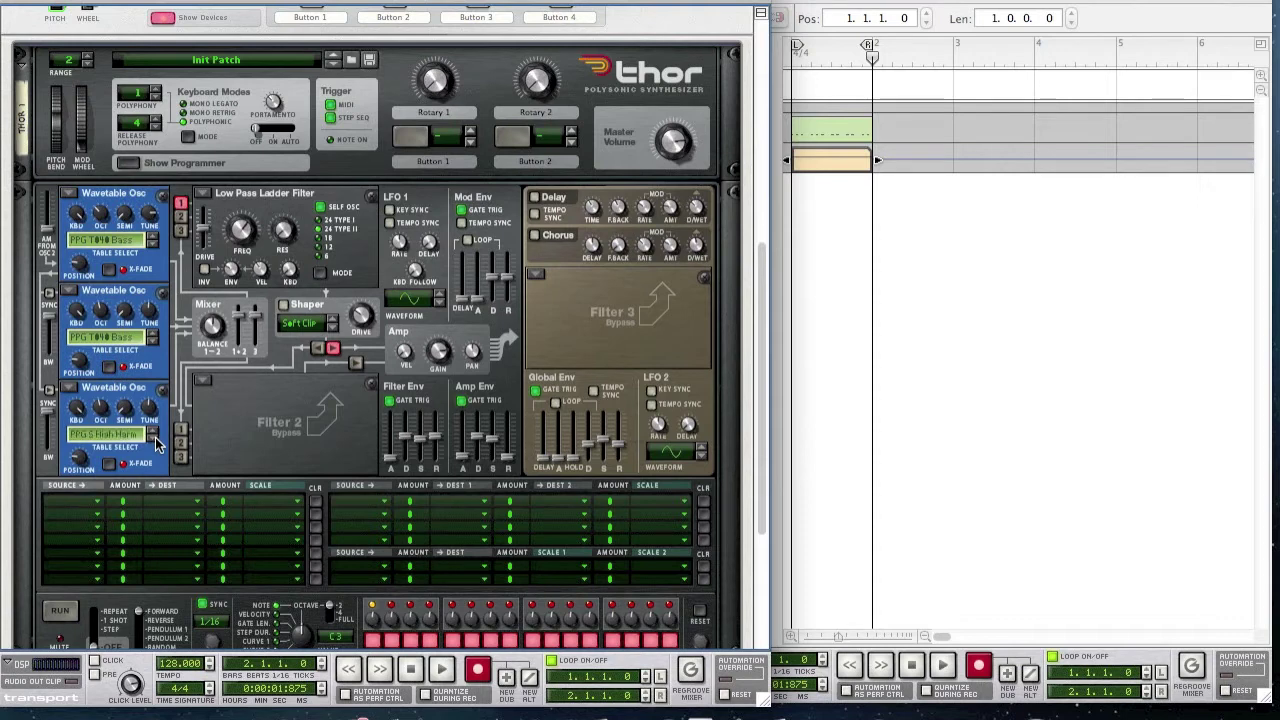
left_click(155, 445)
left_click(155, 445)
left_click(155, 445)
- Set Osc 1 position to 30, and Osc 2 tune to 2 and position to 60
left_click_drag(82, 265, 80, 263)
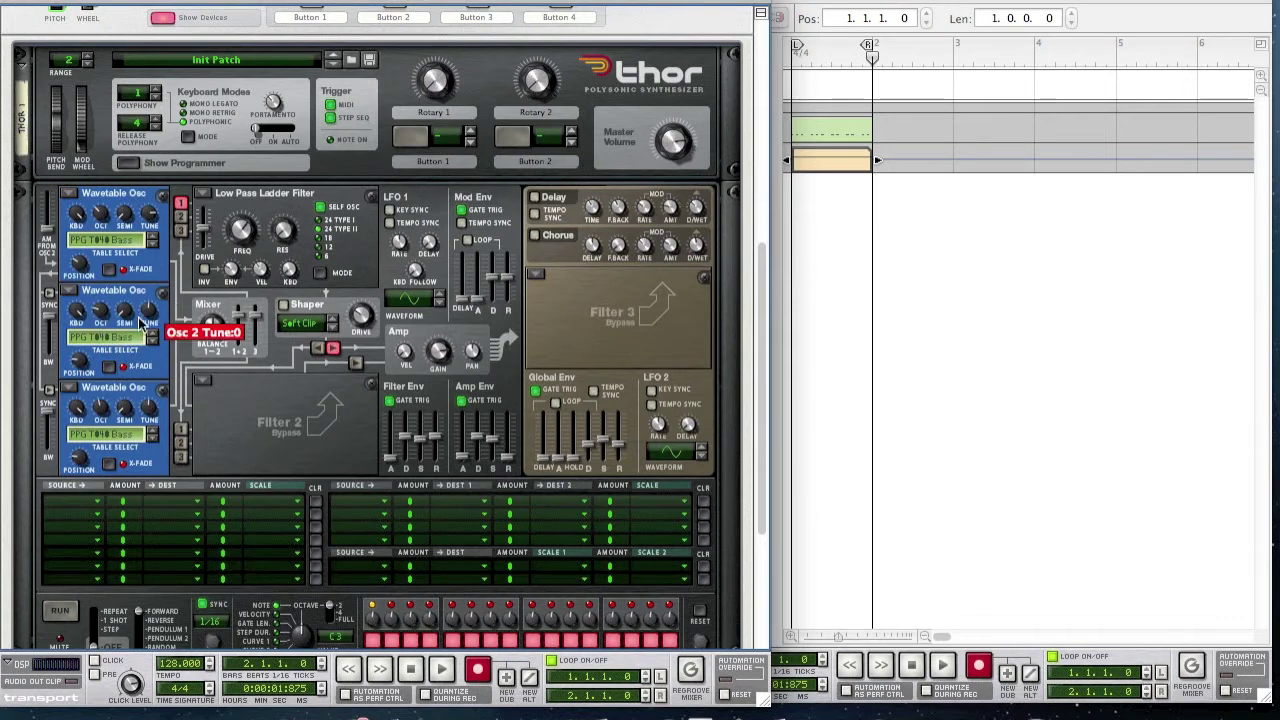
left_click_drag(143, 322, 140, 315)
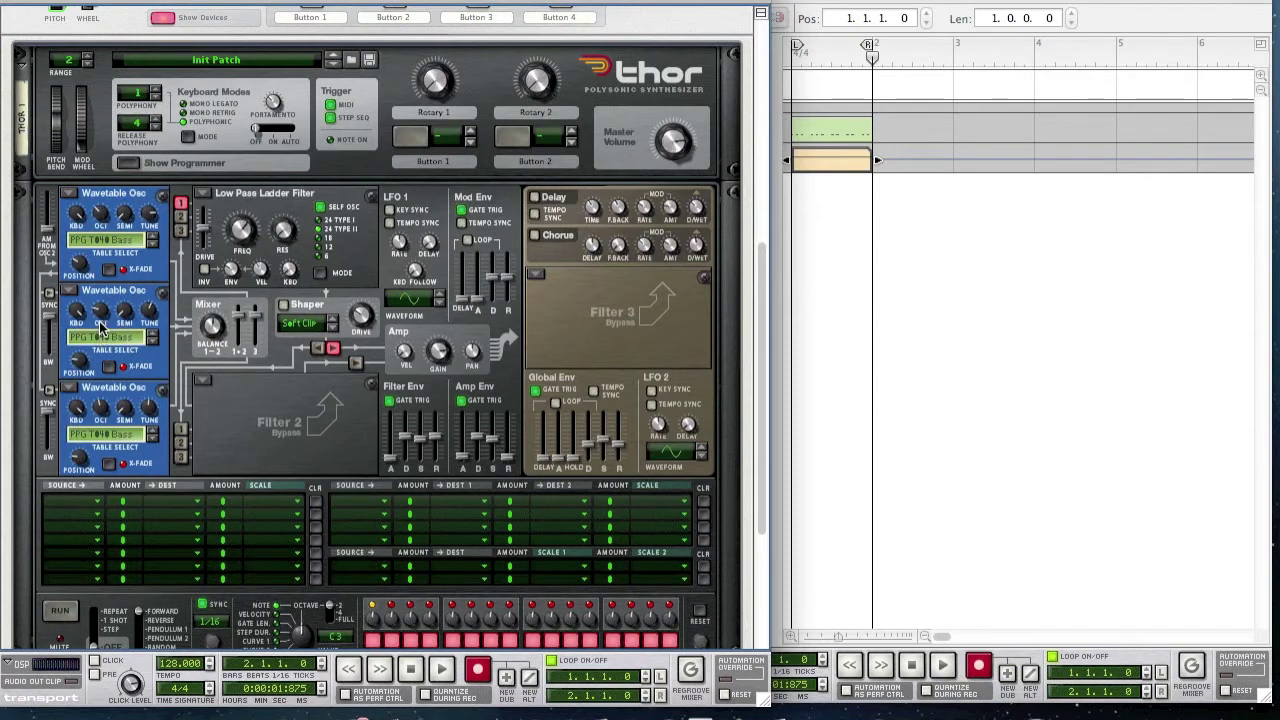
left_click_drag(82, 370, 87, 352)
- Tune Osc 3 to 14 and set its wavetable position near 100
mouse_move(101, 417)
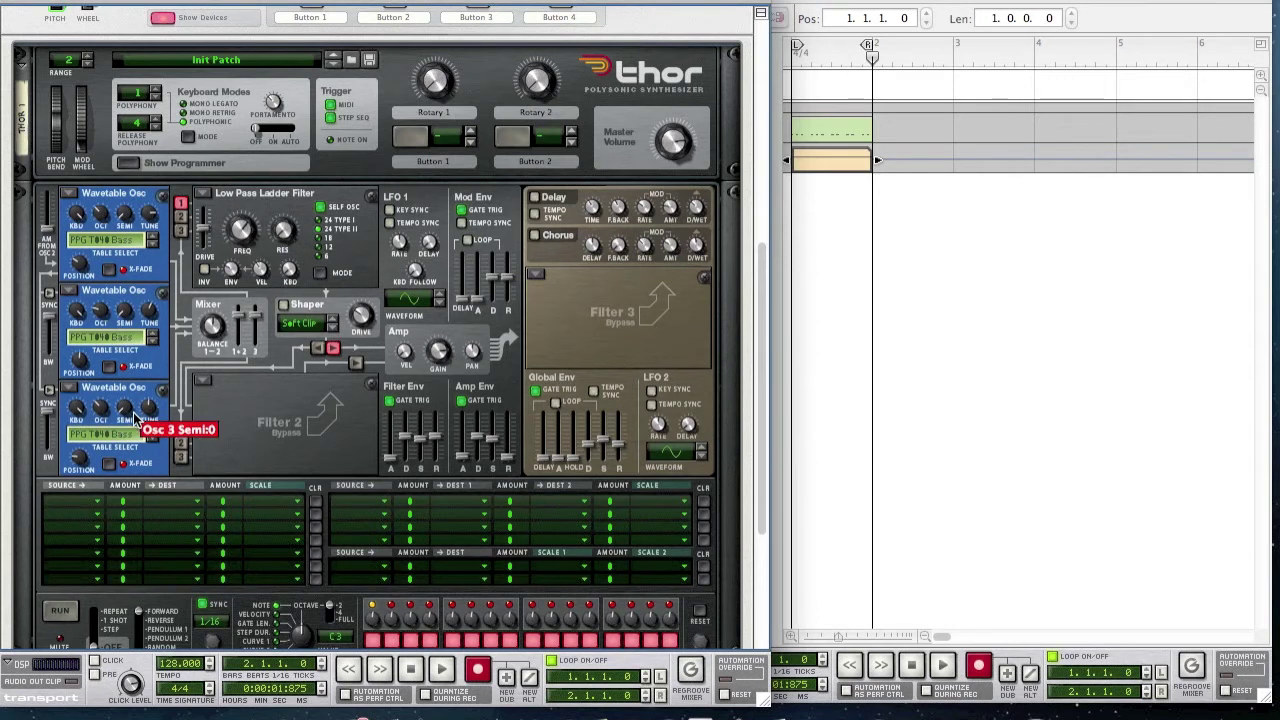
left_click_drag(152, 418, 118, 410)
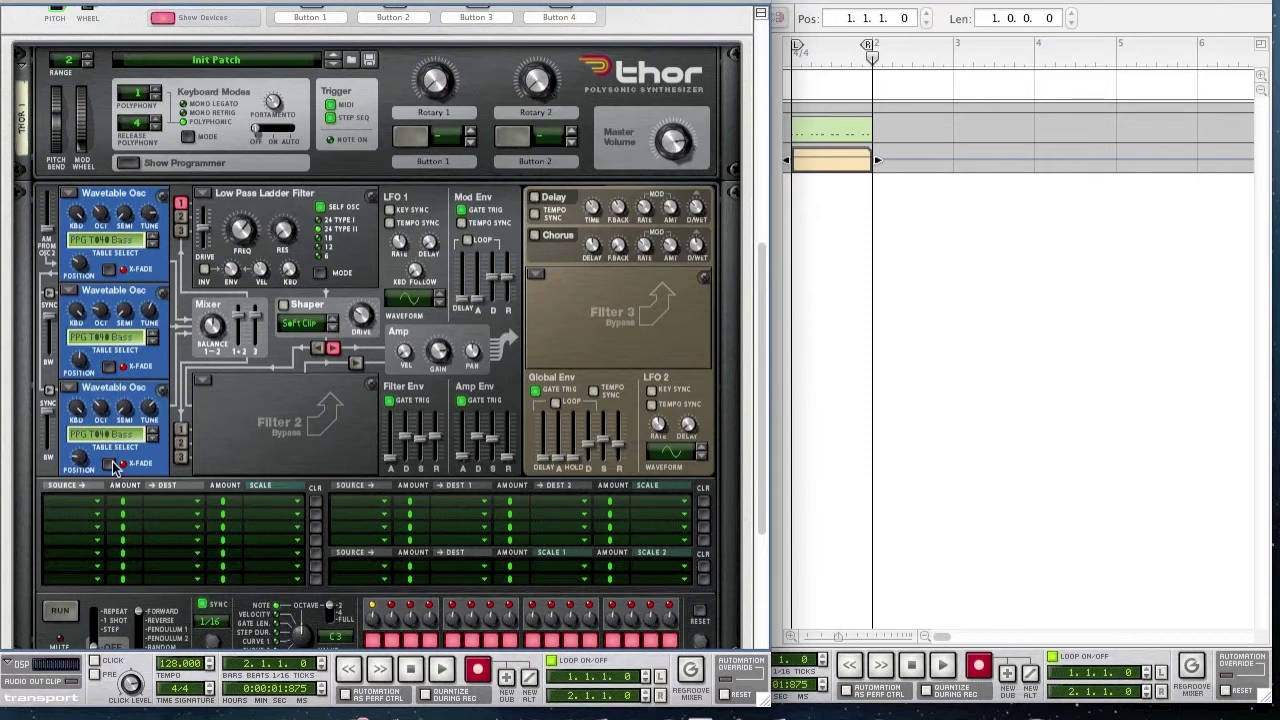
left_click_drag(80, 462, 15, 428)
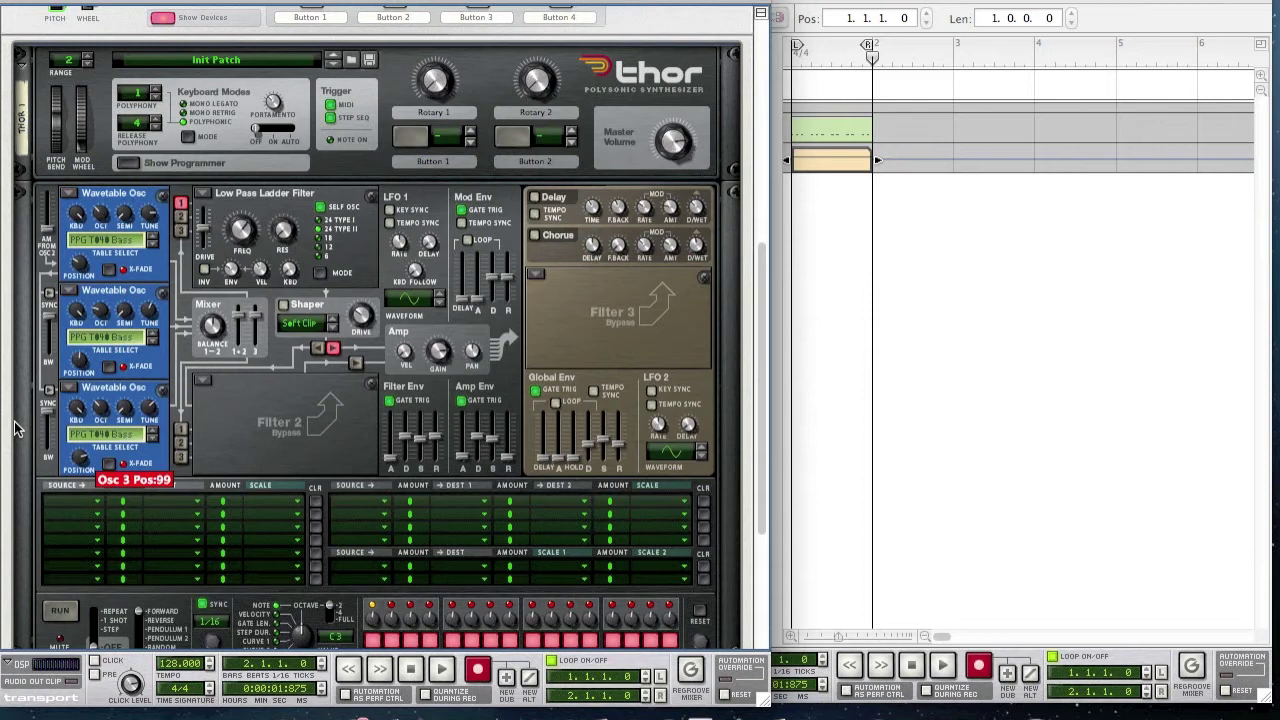
left_click_drag(15, 428, 17, 428)
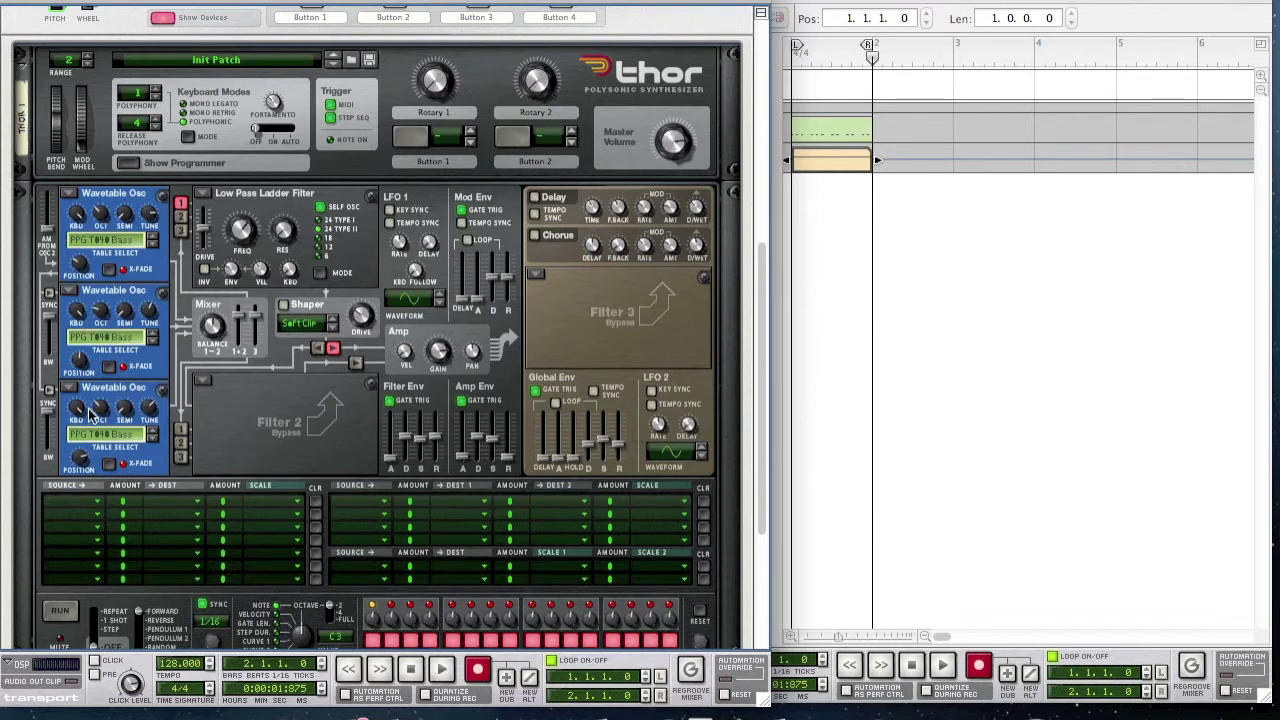
scroll(229, 413, "up", 2)
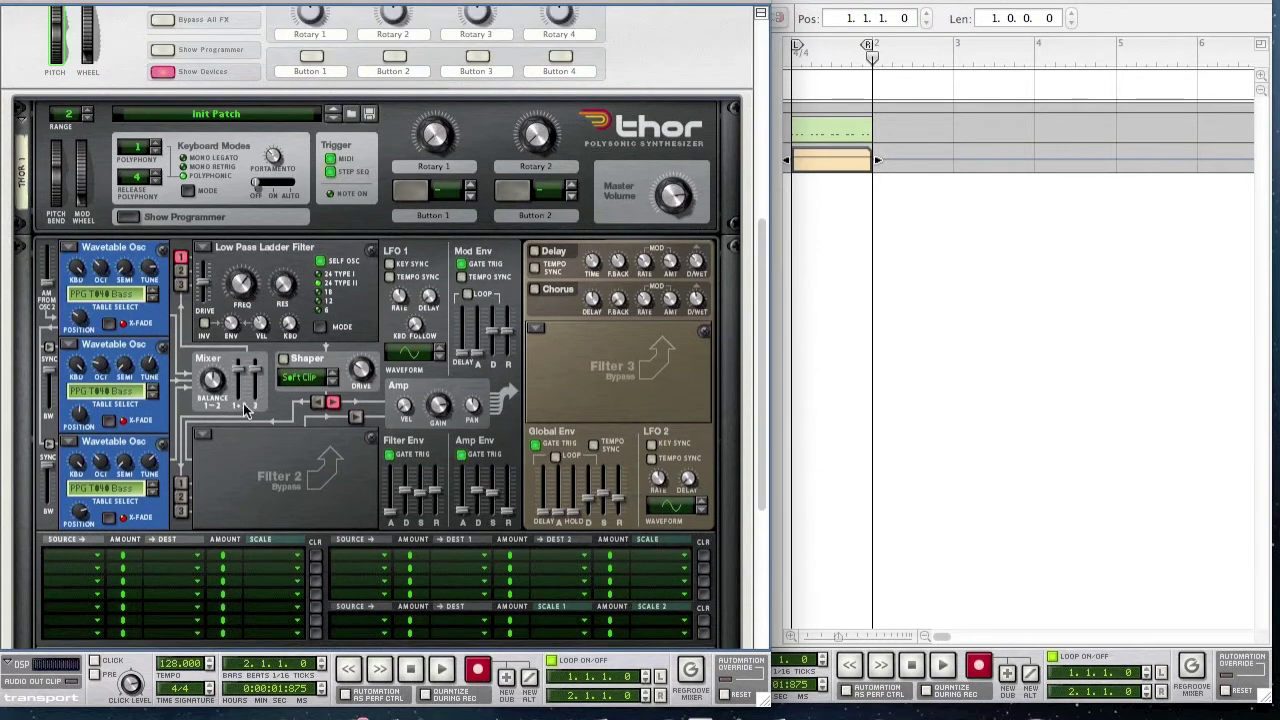
- Keep Osc 1 routed to Filter 1 and set drive 127, envelope 5, resonance 16
left_click(182, 263)
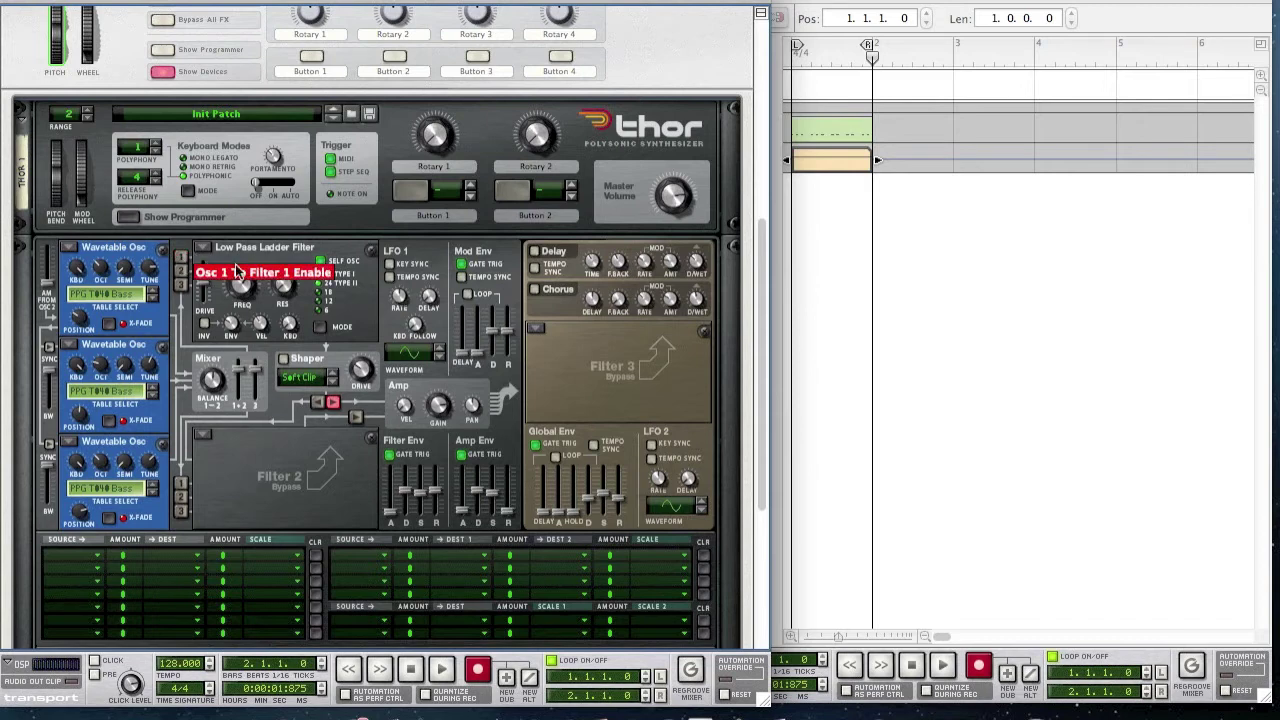
left_click(181, 263)
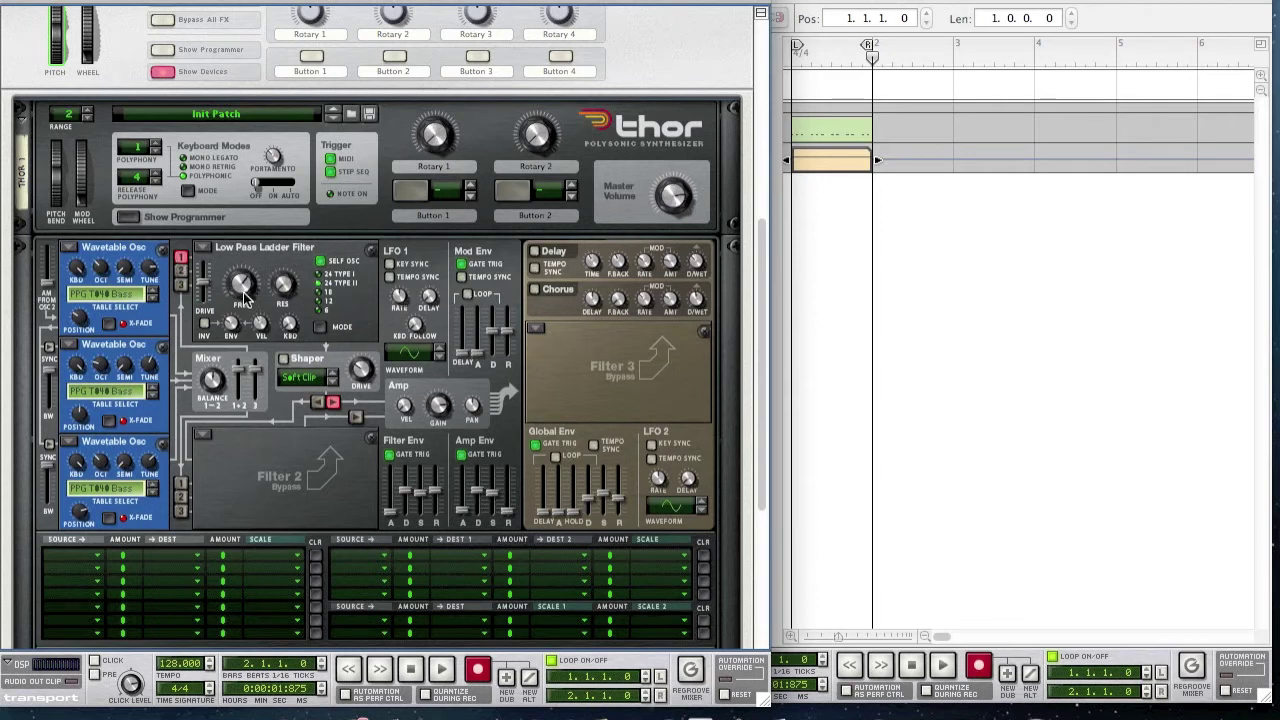
left_click_drag(210, 295, 243, 308)
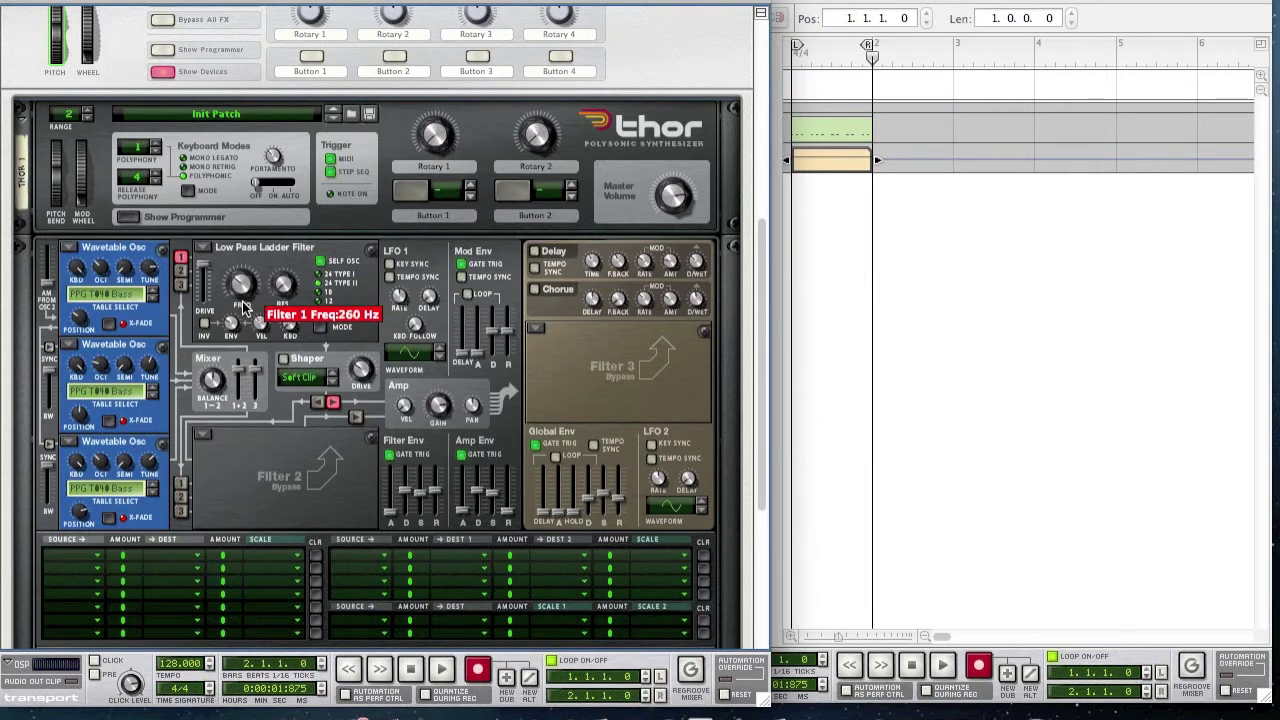
left_click_drag(233, 322, 228, 345)
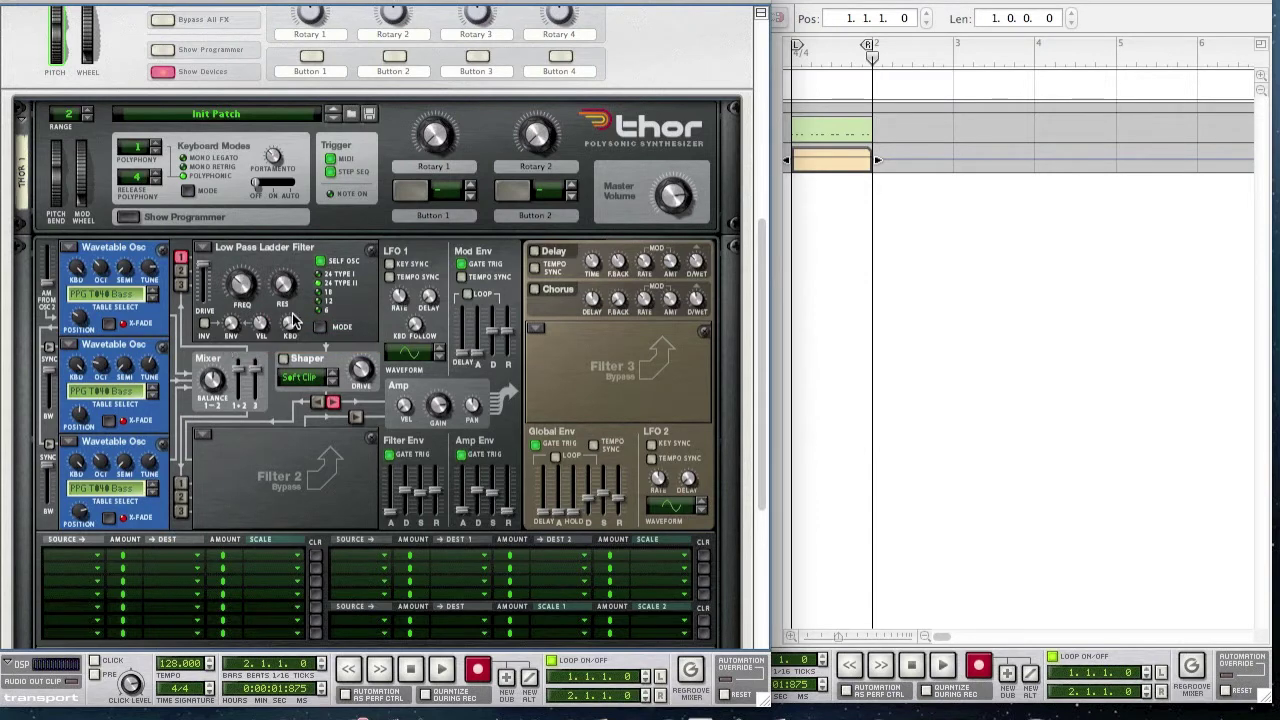
mouse_move(287, 289)
scroll(286, 289, "up", 6)
- Load a Low Pass Ladder in Filter 2, route Osc 2 into it, raise drive and cutoff to 3.44 kHz
left_click(203, 443)
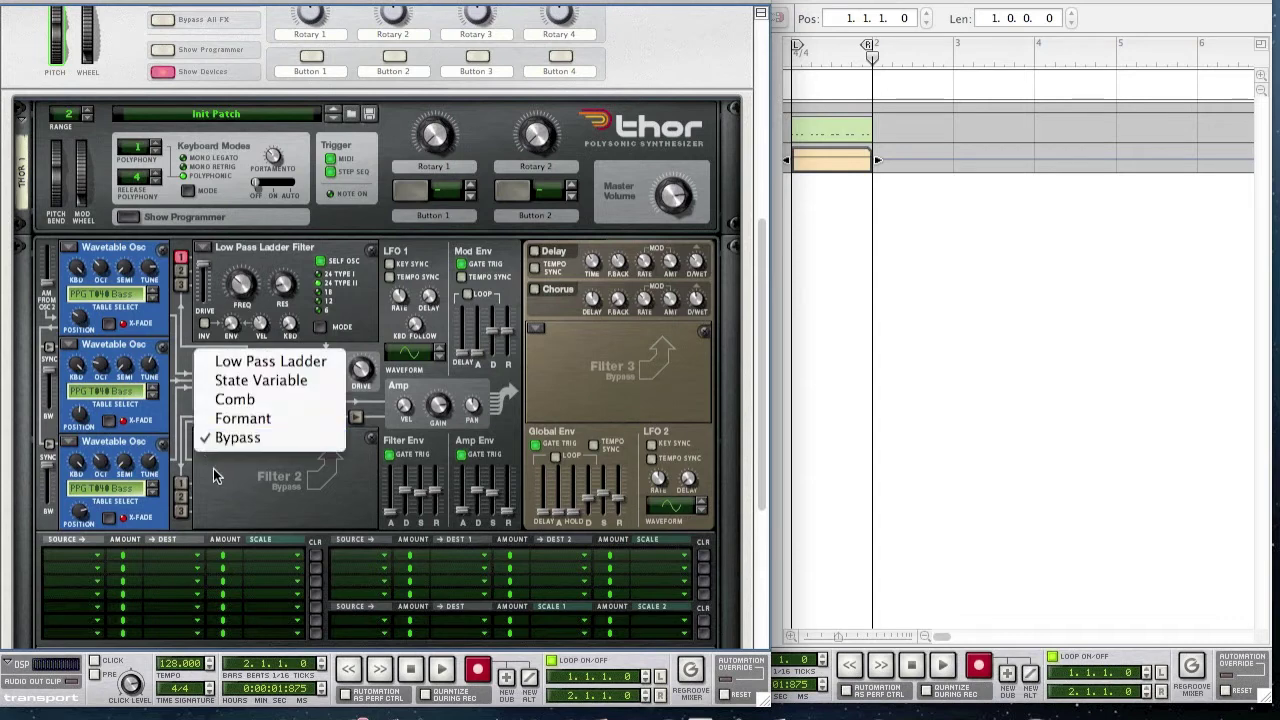
left_click(265, 366)
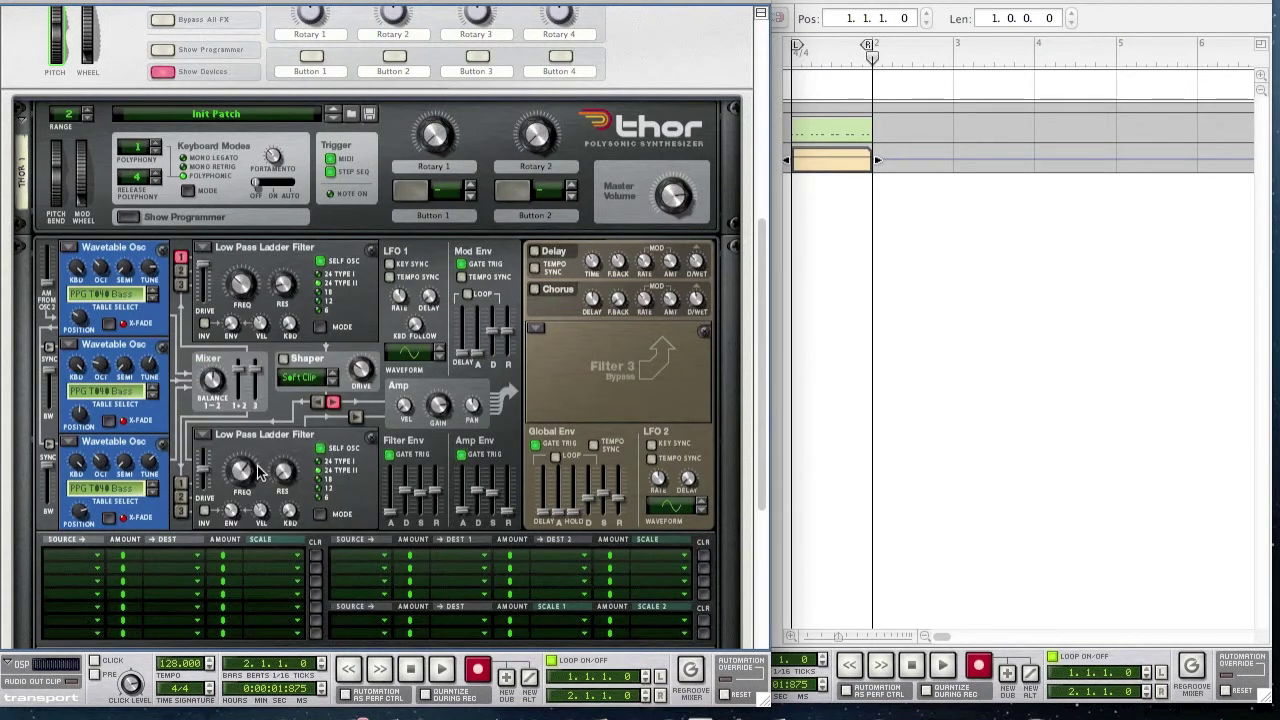
left_click(182, 504)
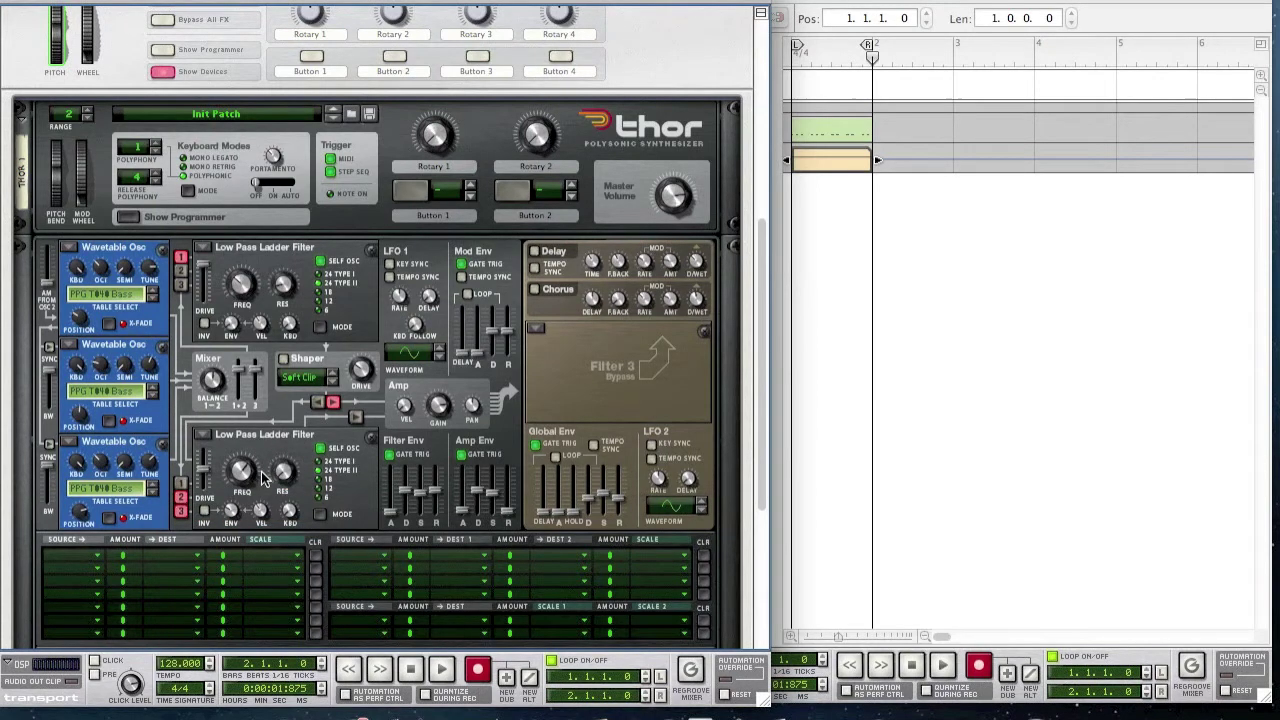
left_click_drag(205, 480, 210, 468)
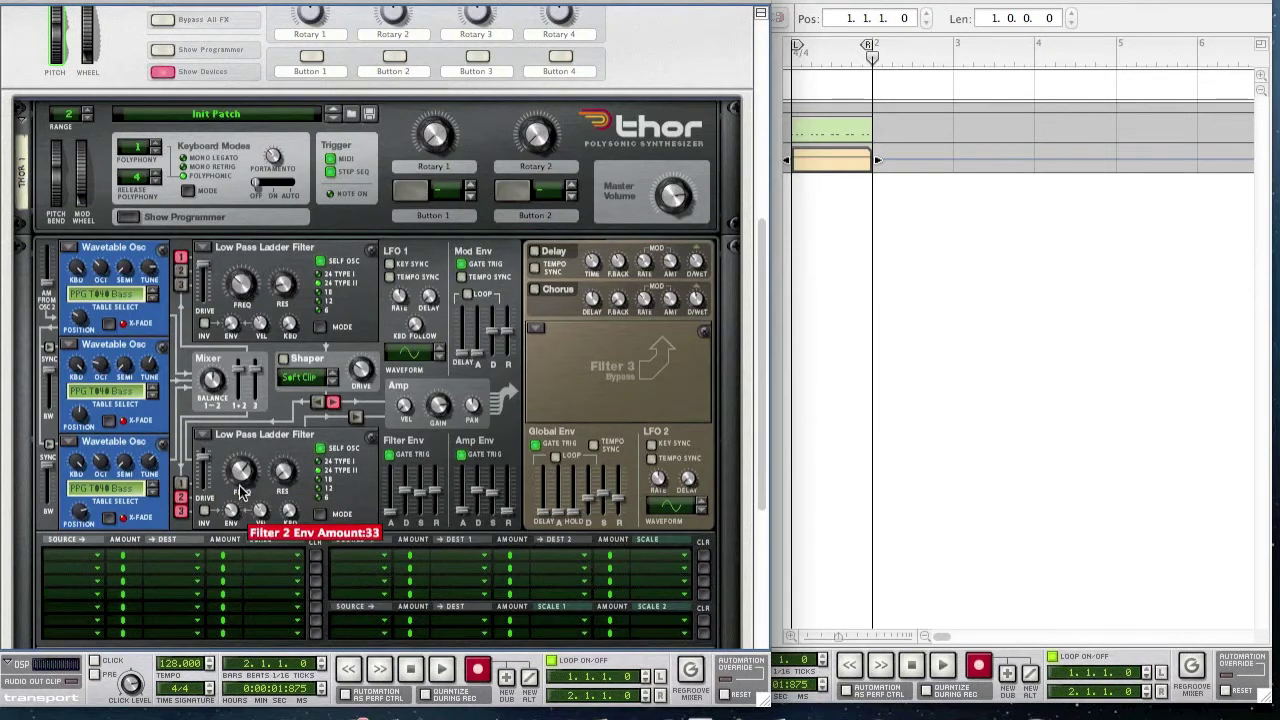
left_click_drag(240, 490, 222, 485)
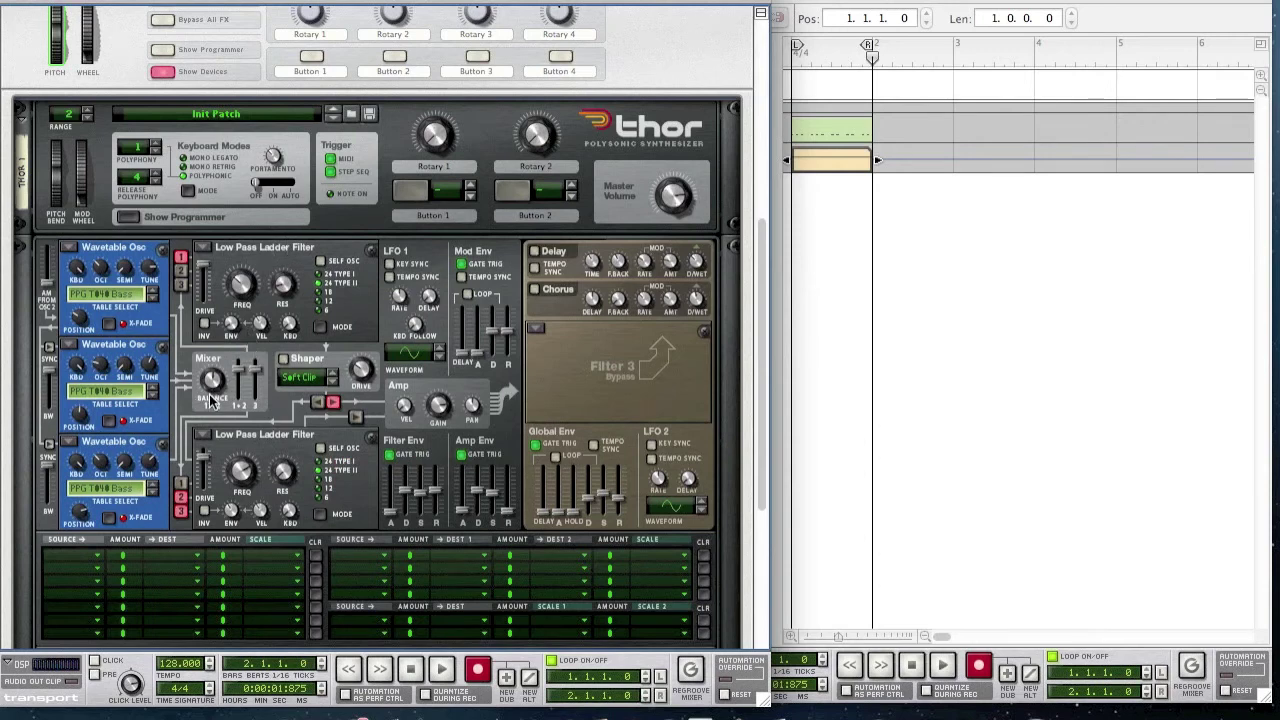
- Set Osc 1/2 balance to 42, Osc 3 level to -3.1 dB, and route Filter 2 to the amp
mouse_move(208, 396)
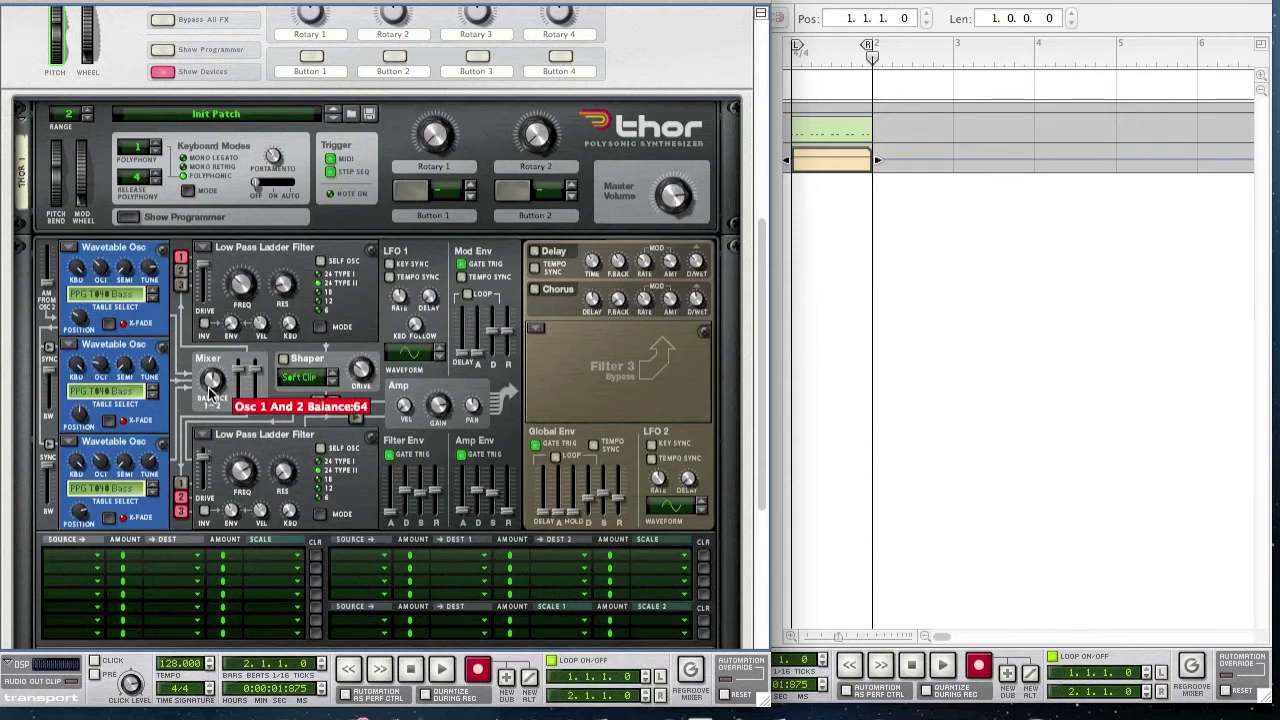
left_click_drag(210, 401, 211, 405)
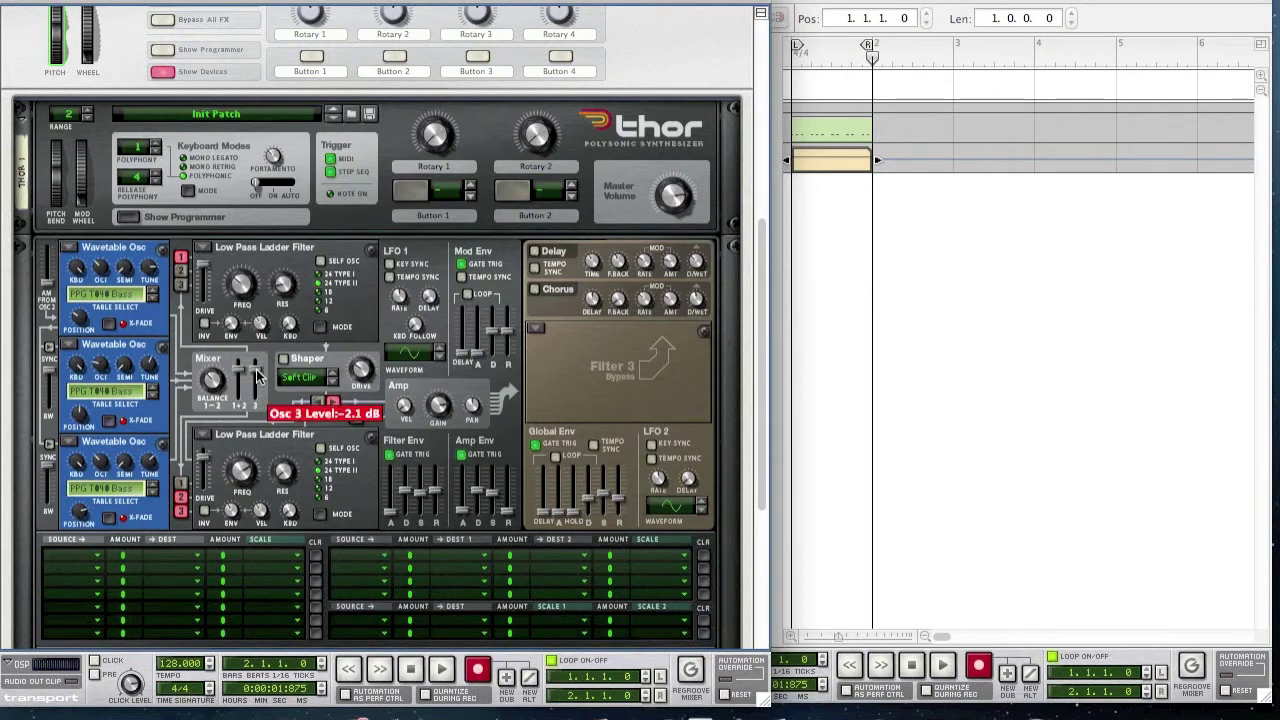
left_click_drag(258, 374, 262, 378)
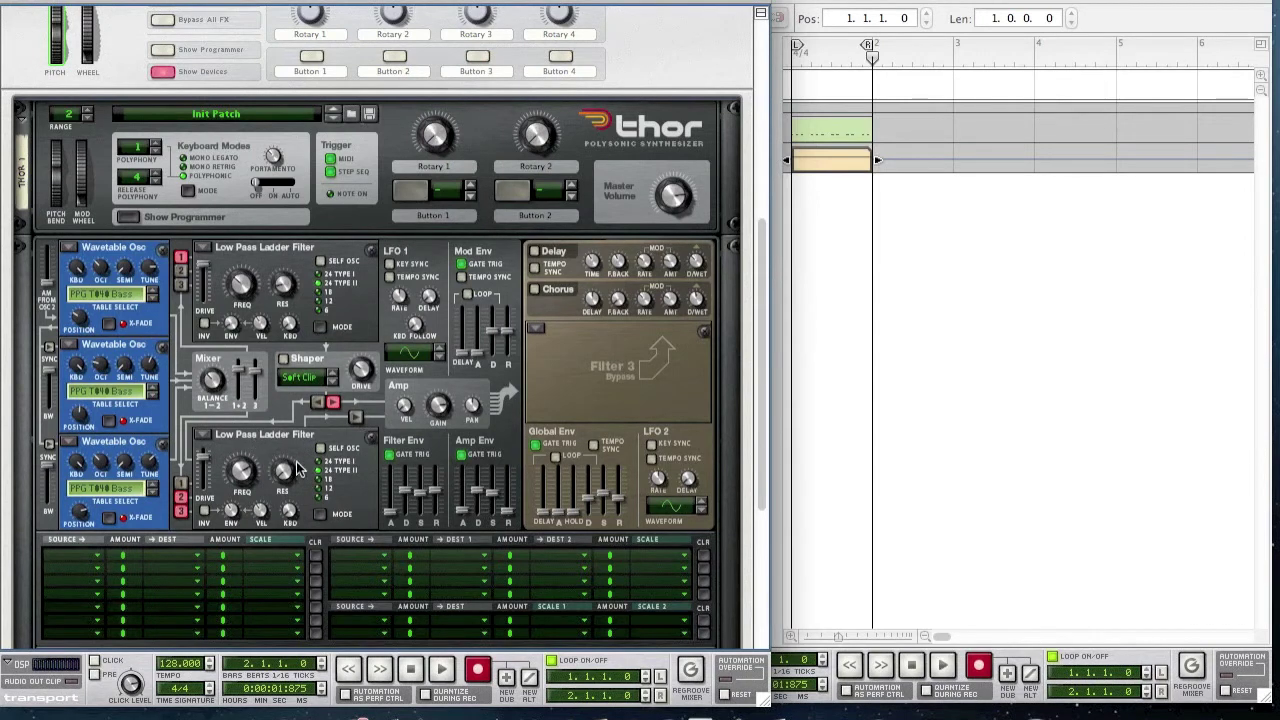
left_click(355, 416)
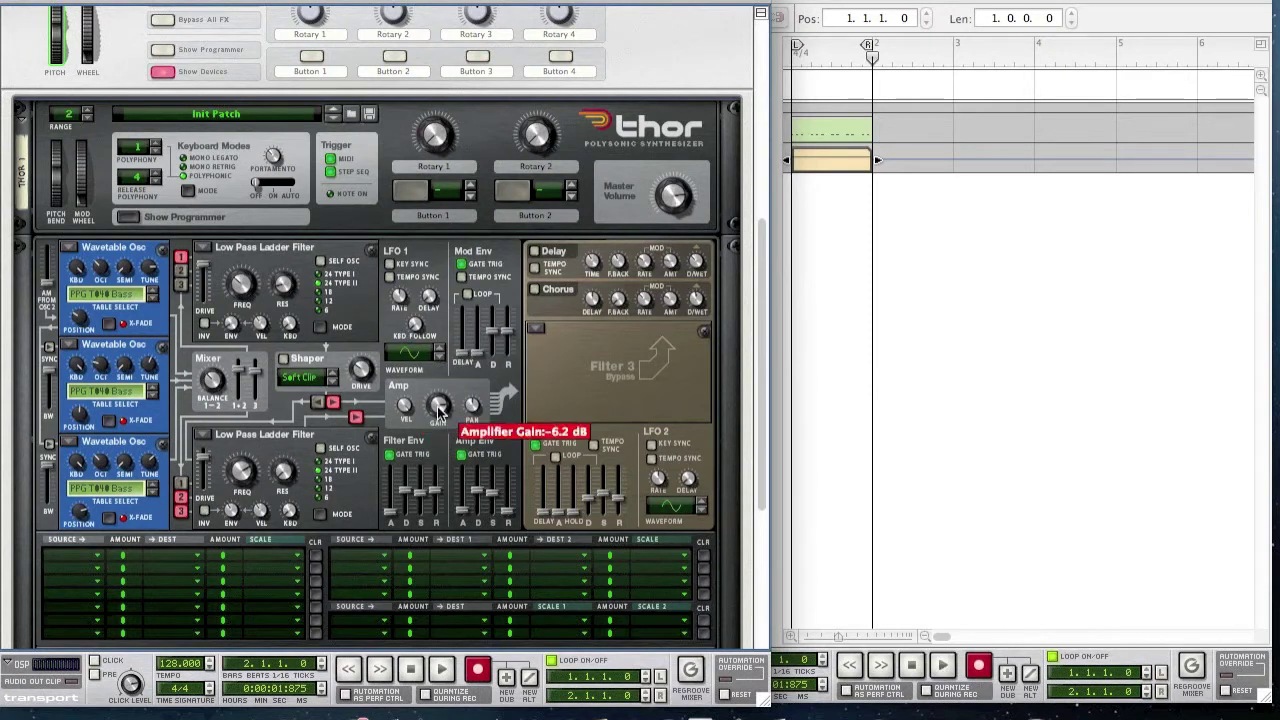
- Set amp gain to 0 dB and filter envelope decay 705 ms, sustain -44.5 dB, release 5 ms
left_click_drag(438, 410, 420, 355)
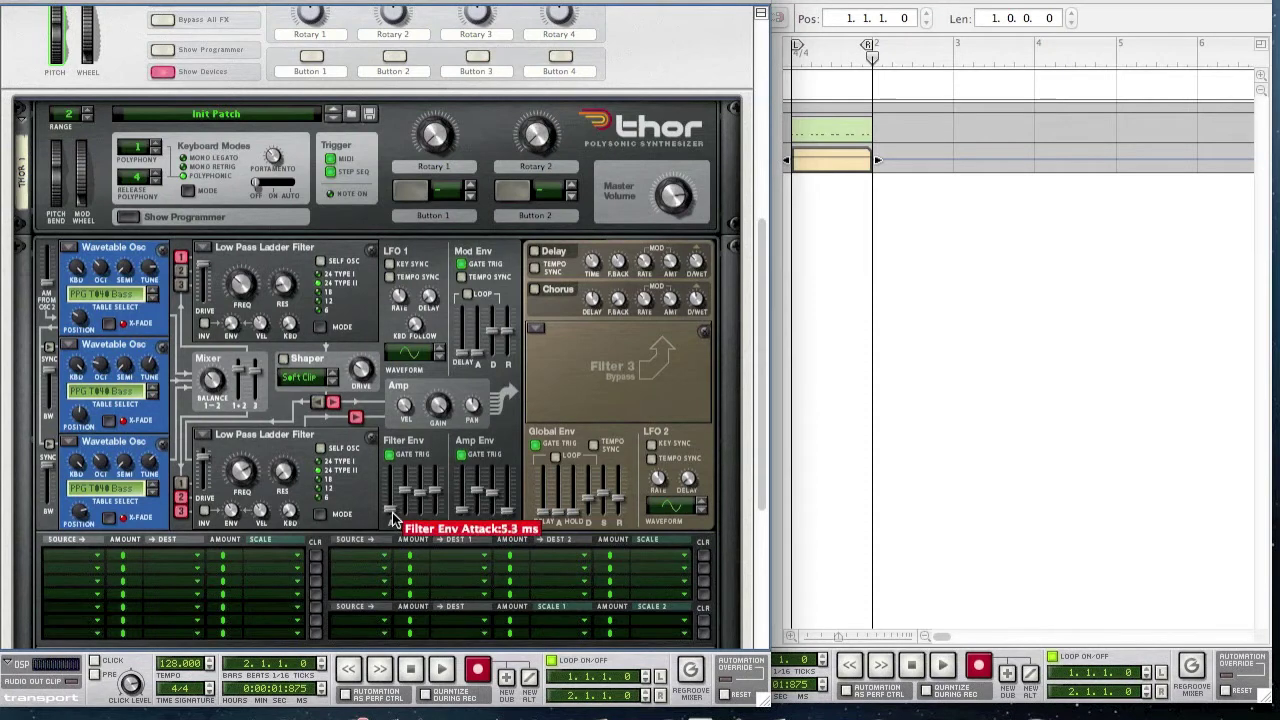
left_click_drag(409, 500, 416, 513)
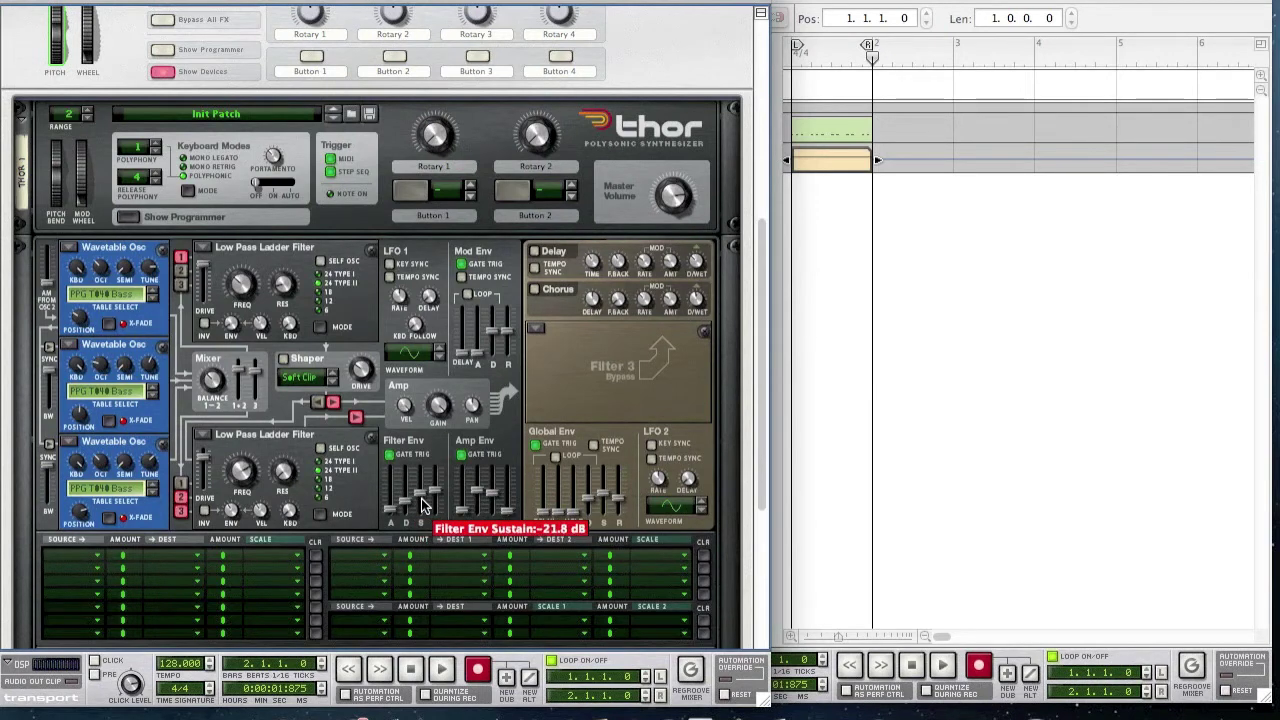
left_click_drag(421, 505, 426, 515)
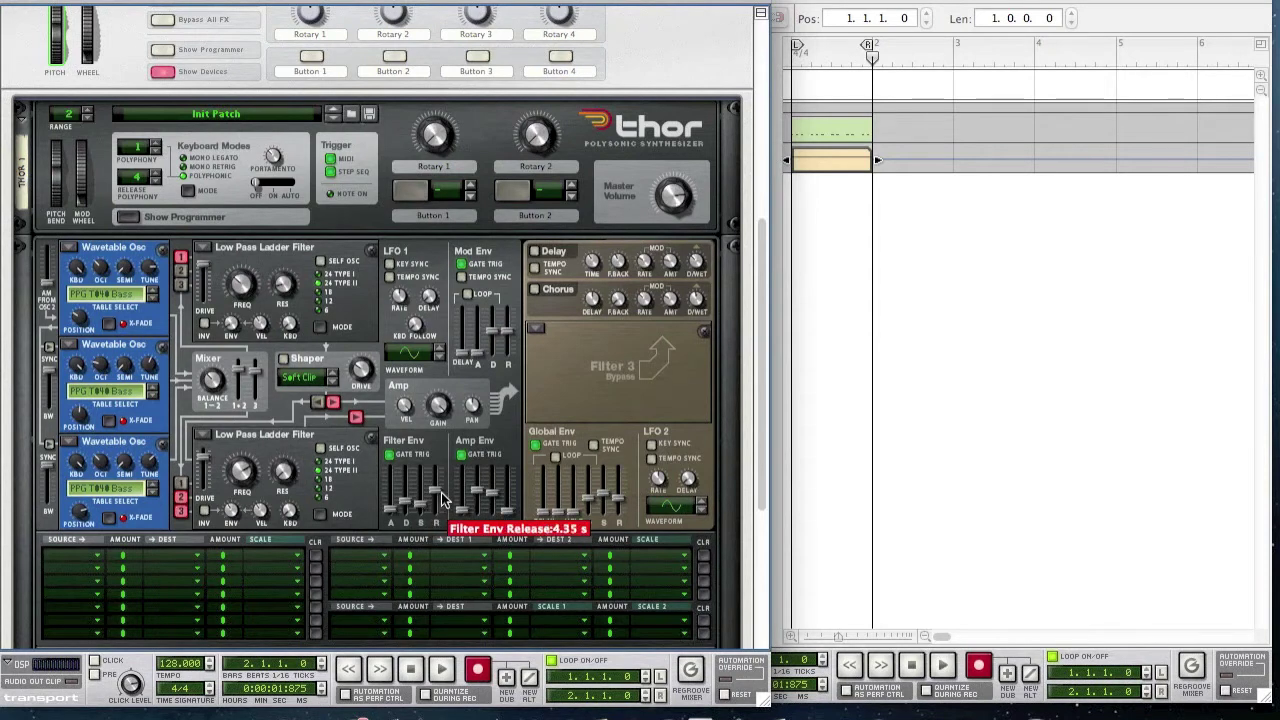
left_click_drag(440, 500, 443, 527)
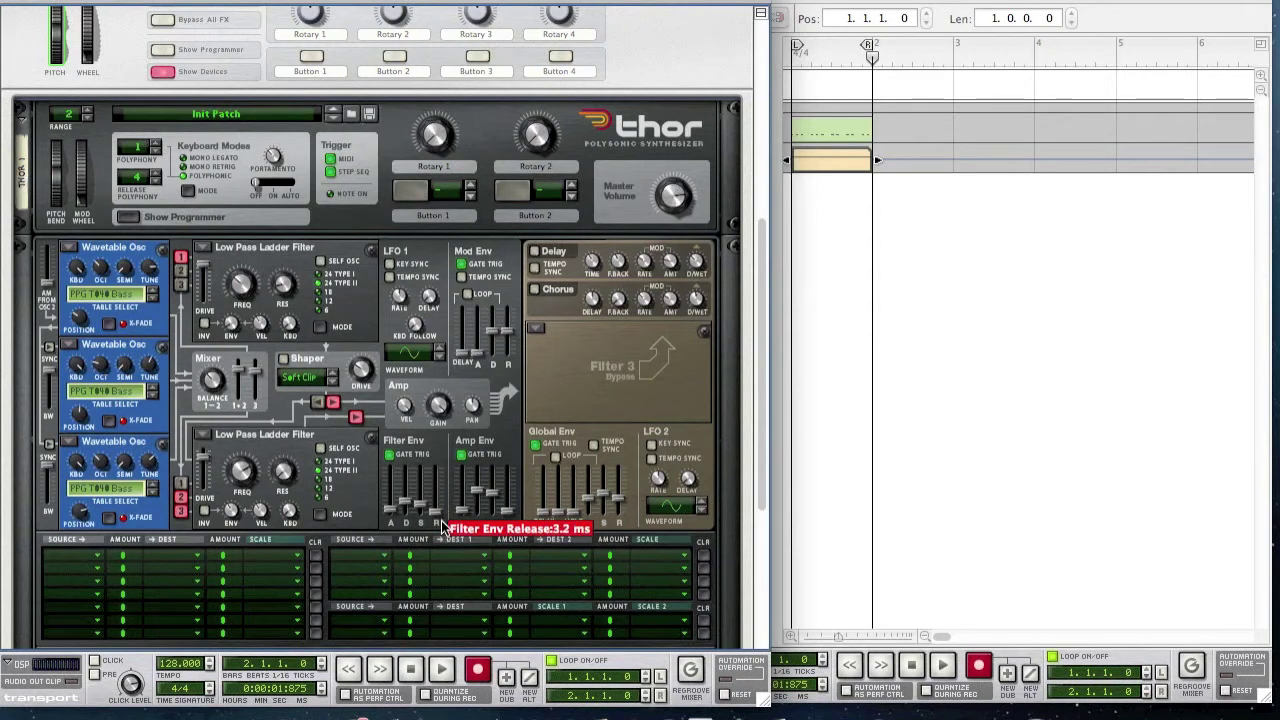
left_click_drag(441, 516, 441, 515)
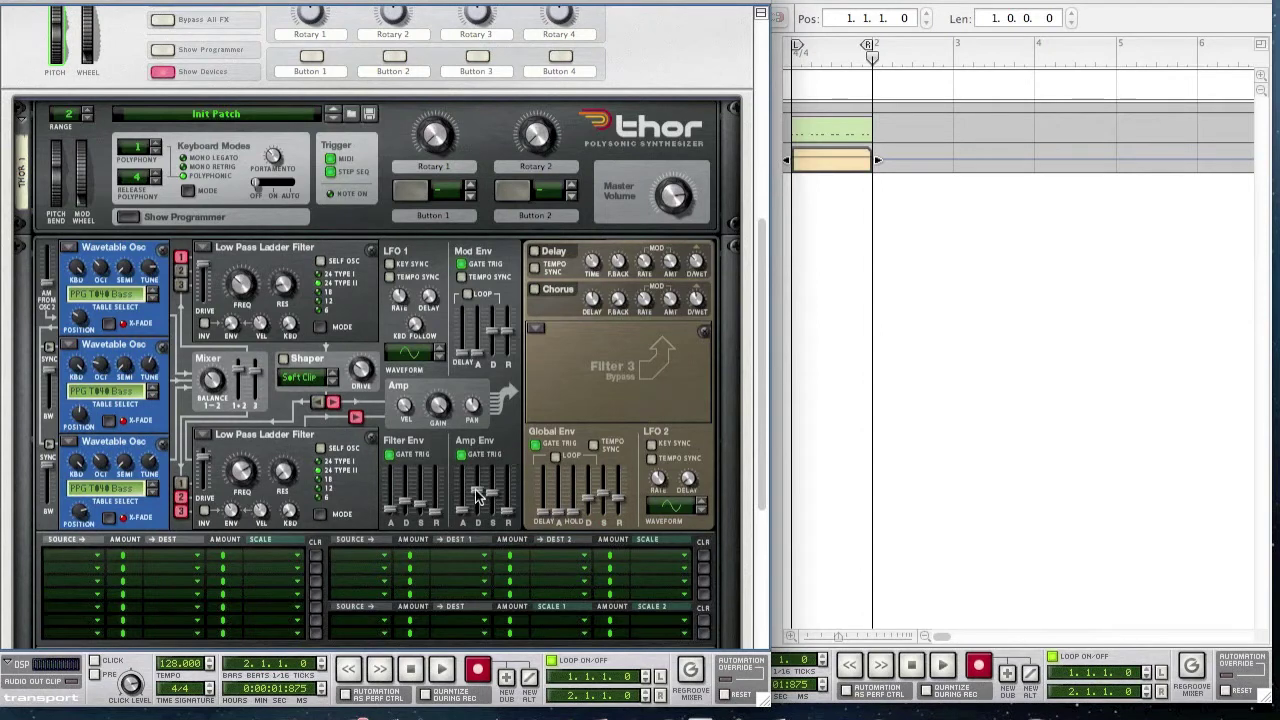
- Set the amp envelope to attack 0, decay 552 ms, sustain -8.4 dB, release 29.7 ms
left_click_drag(464, 515, 464, 516)
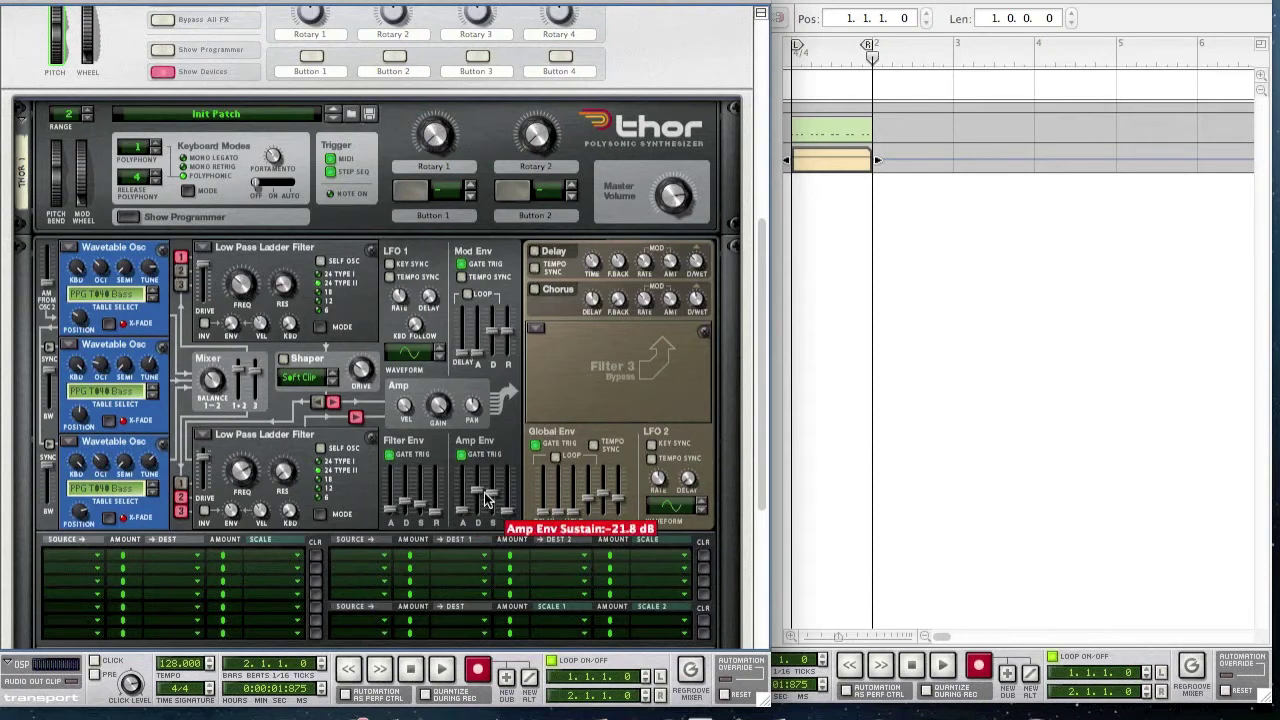
left_click_drag(474, 499, 484, 512)
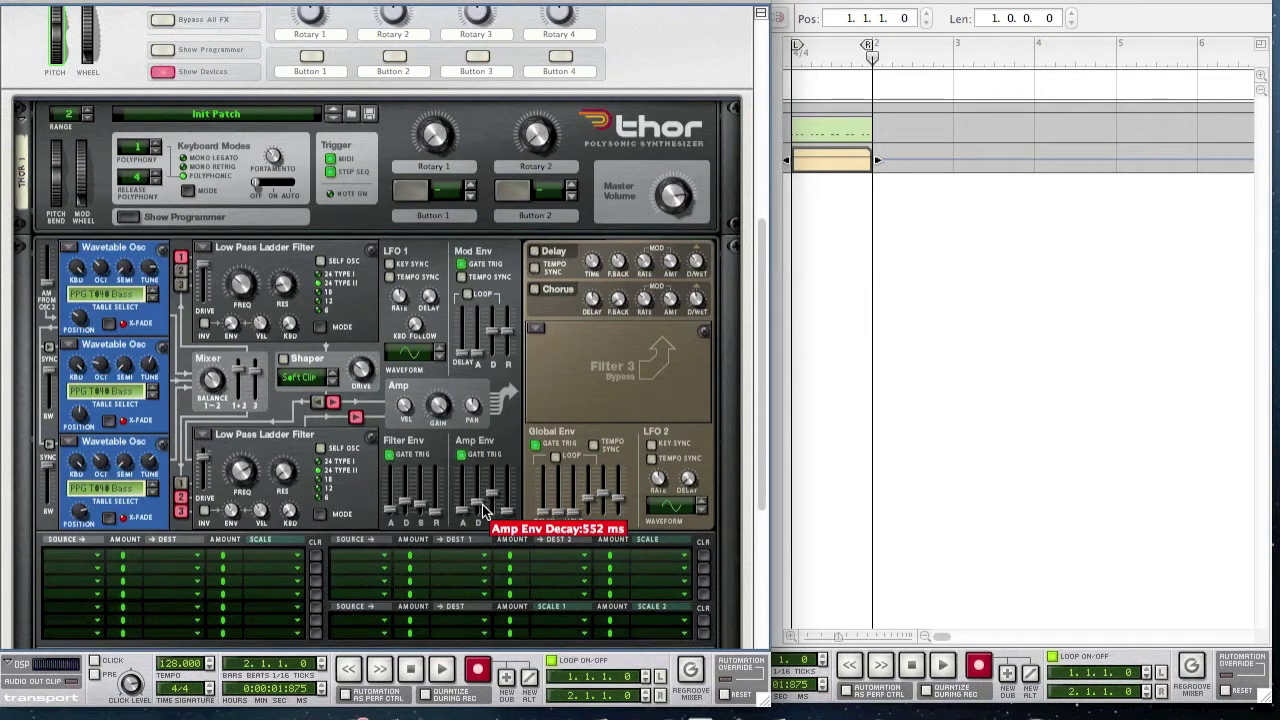
left_click_drag(497, 503, 497, 482)
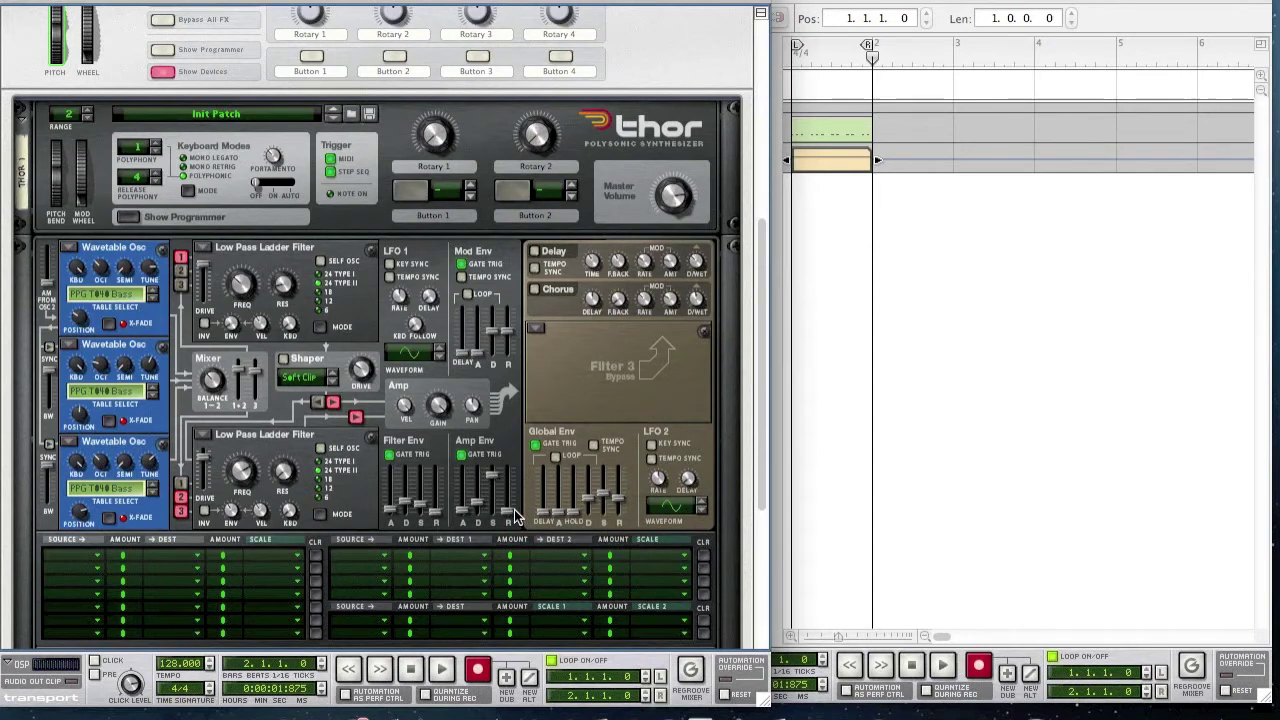
left_click_drag(514, 515, 514, 512)
- Make Filter 3 a State Variable filter with drive 78, 702 Hz cutoff, keyboard tracking 67, self-oscillation off
left_click(533, 328)
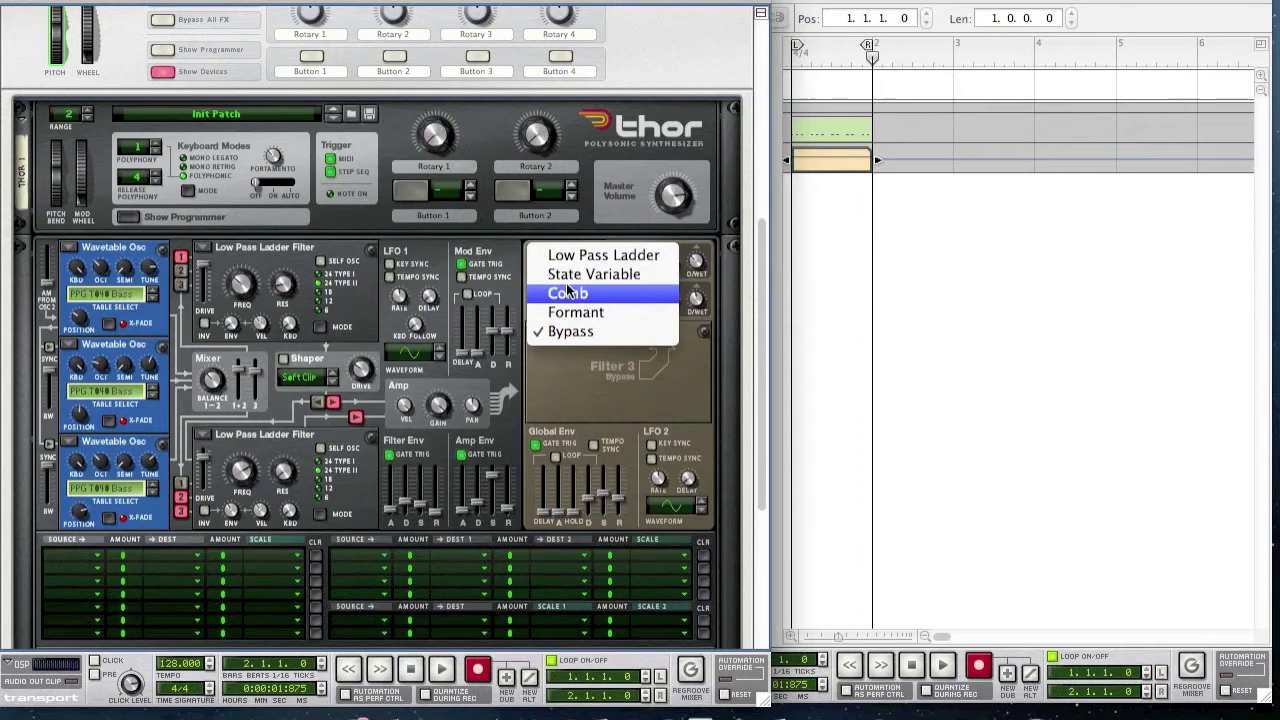
key("Escape")
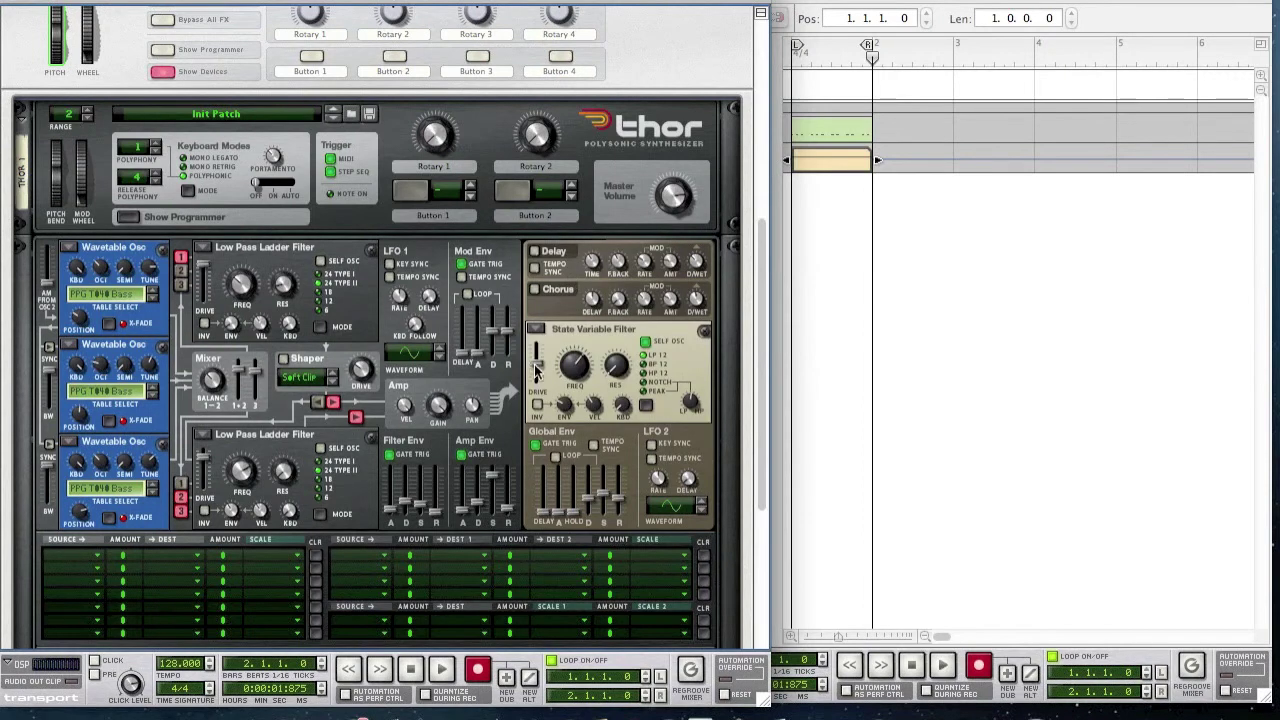
mouse_move(541, 370)
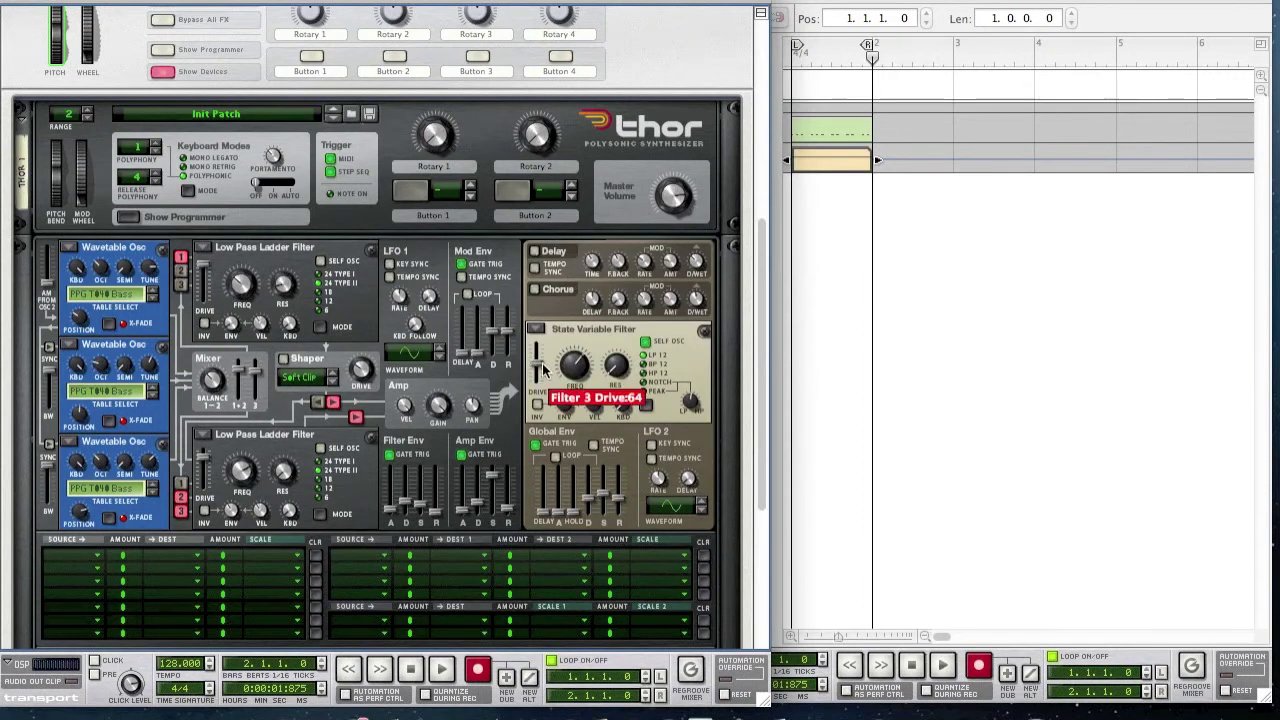
left_click_drag(543, 369, 541, 366)
left_click_drag(588, 381, 588, 395)
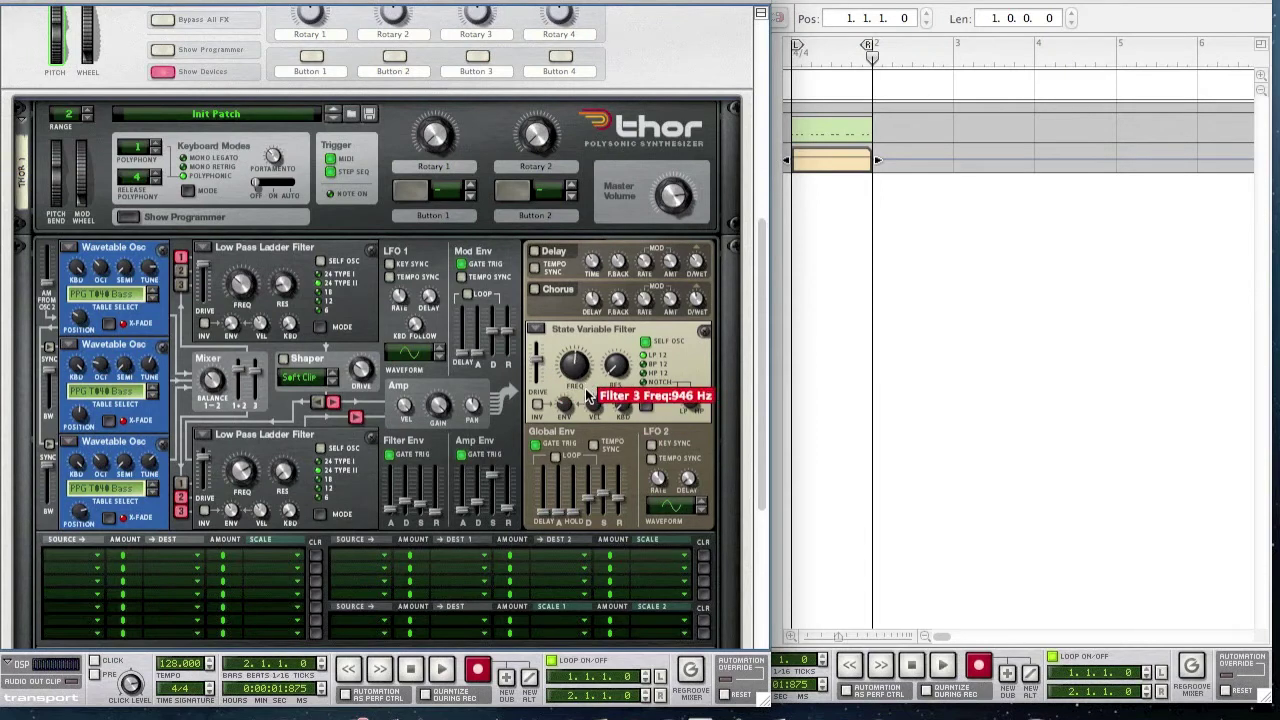
left_click_drag(588, 397, 508, 380)
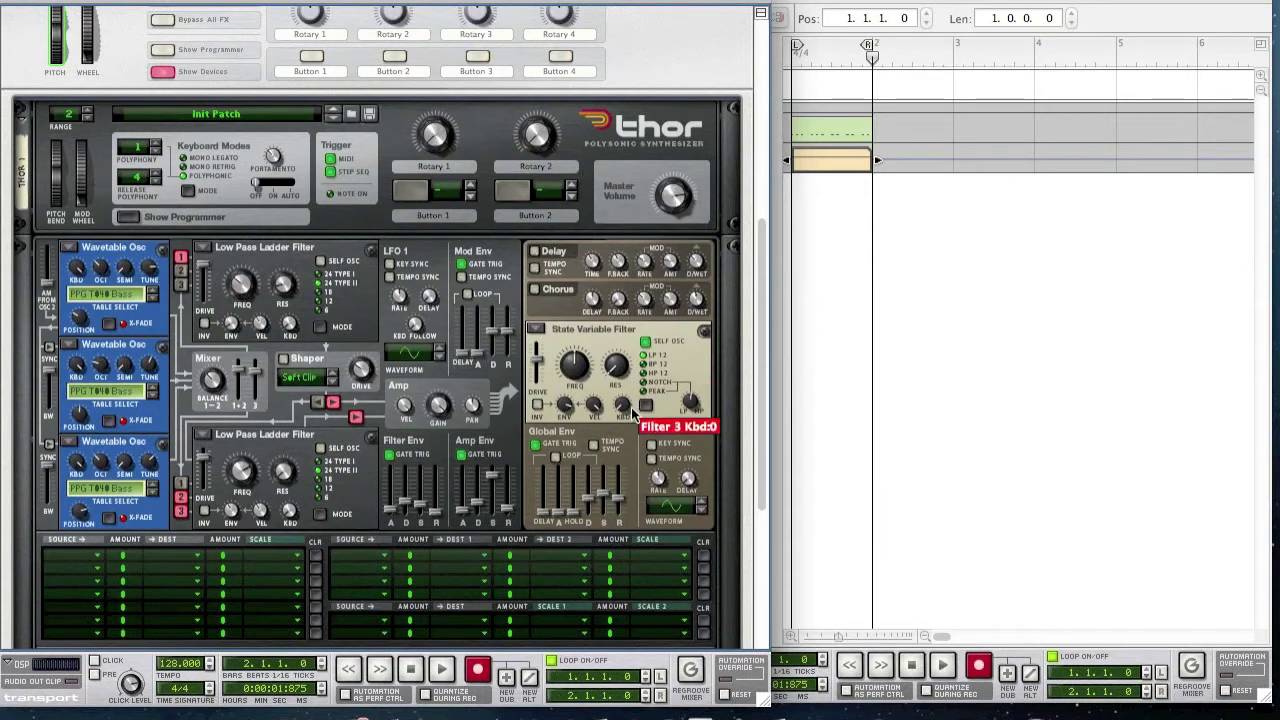
left_click_drag(631, 407, 633, 372)
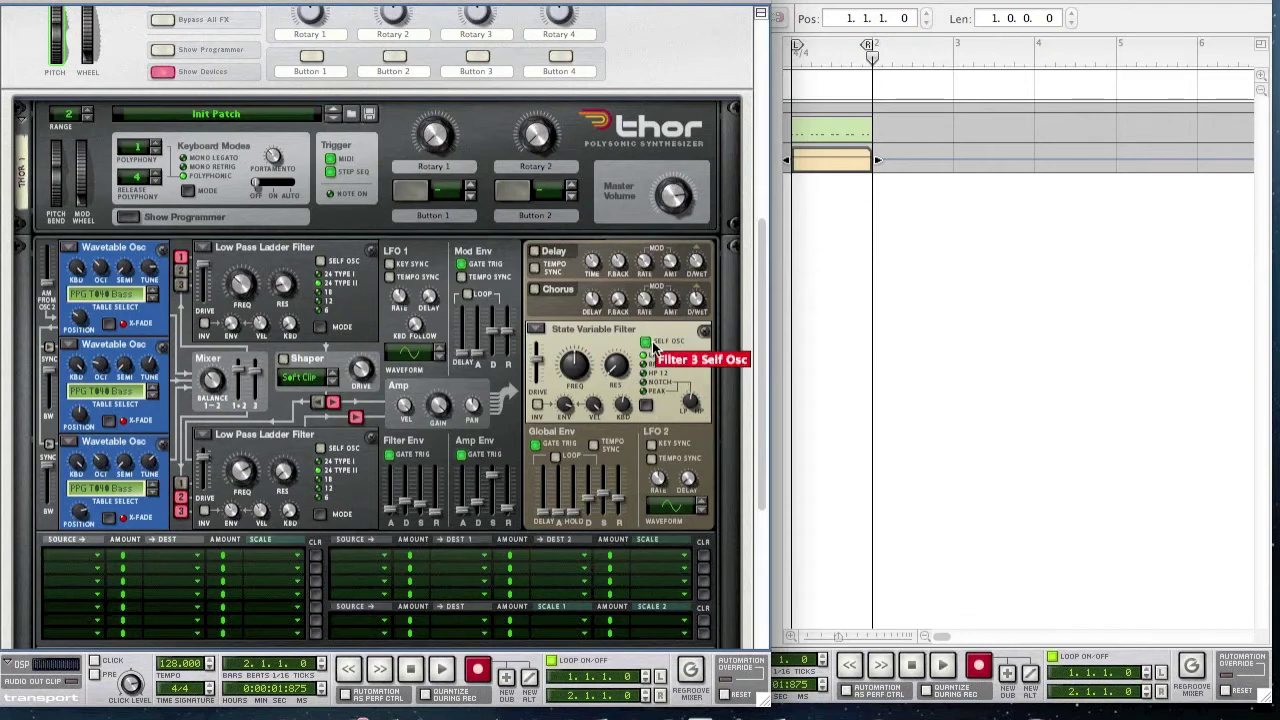
left_click(647, 342)
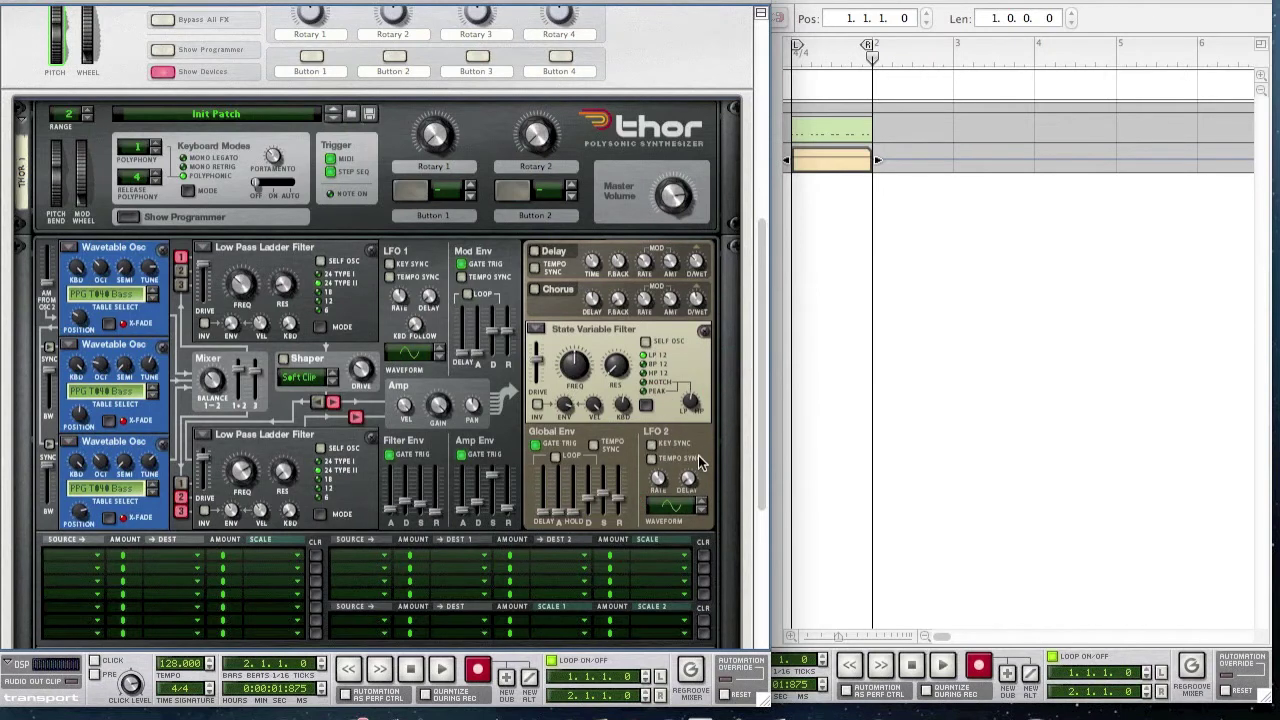
- Change LFO 2's waveform and switch on the chorus with a 14 ms delay
left_click(701, 509)
left_click(535, 290)
left_click_drag(580, 307, 568, 305)
- Set the chorus dry/wet to 6 and lower Thor's master level to -2.7 dB
mouse_move(643, 308)
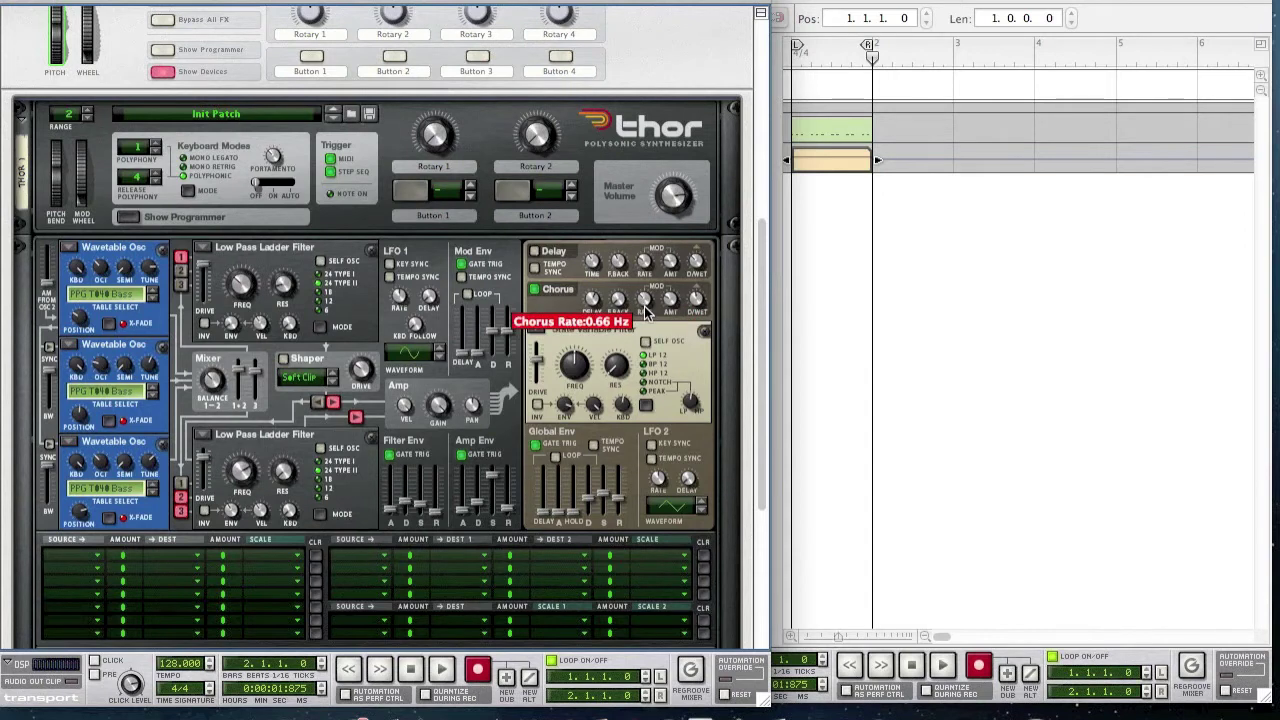
mouse_move(702, 316)
left_click_drag(704, 318, 710, 326)
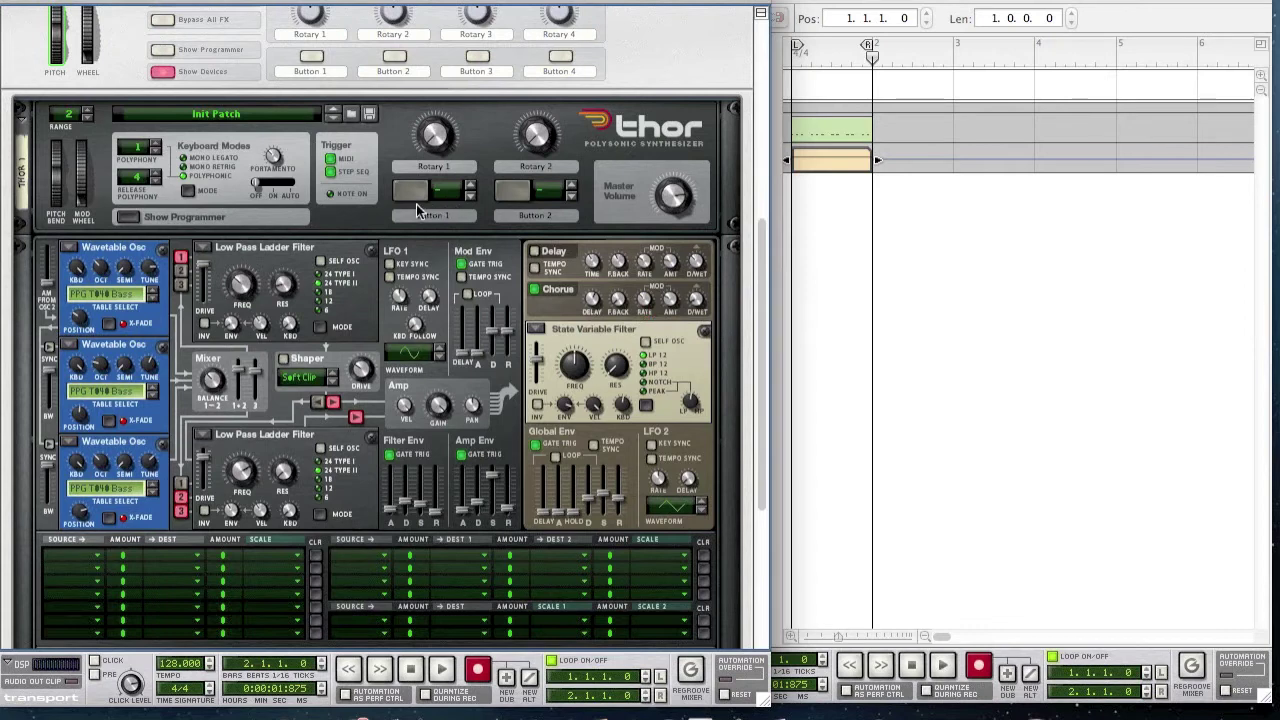
left_click_drag(663, 210, 668, 224)
- In mod matrix row 1, route Osc 3 to Filter 2 frequency at amount 37
scroll(466, 390, "down", 4)
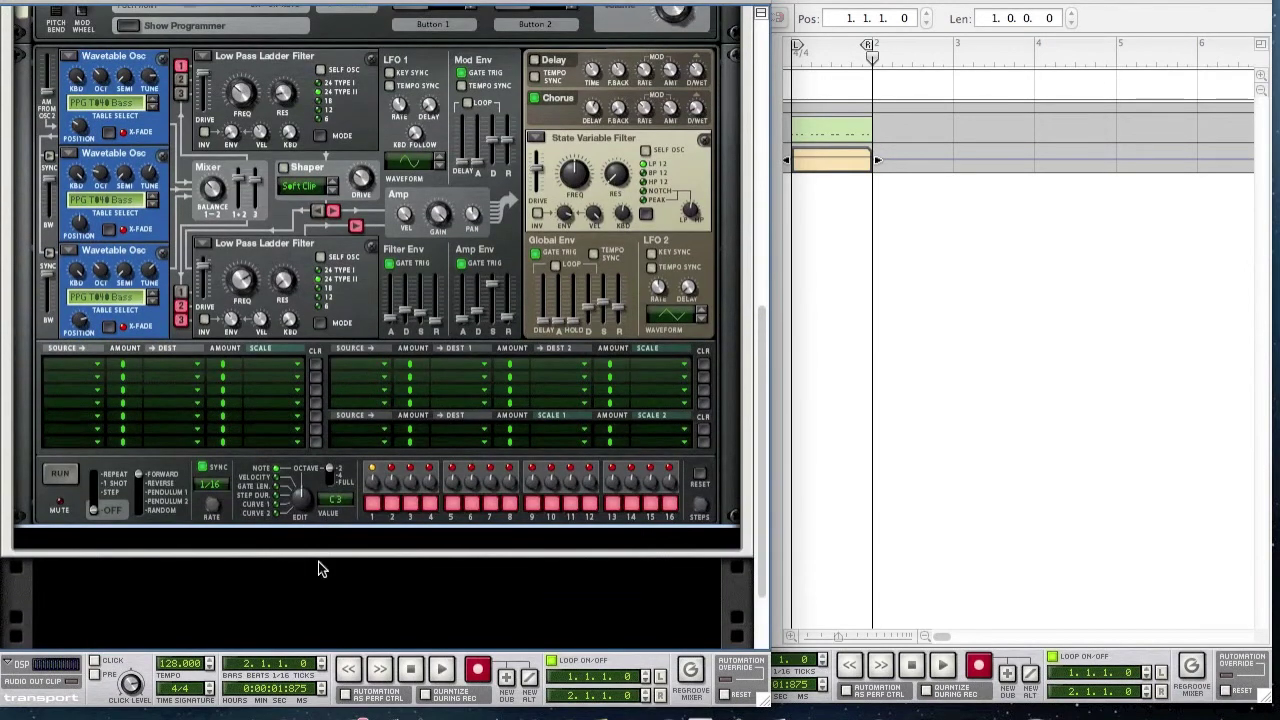
left_click(76, 367)
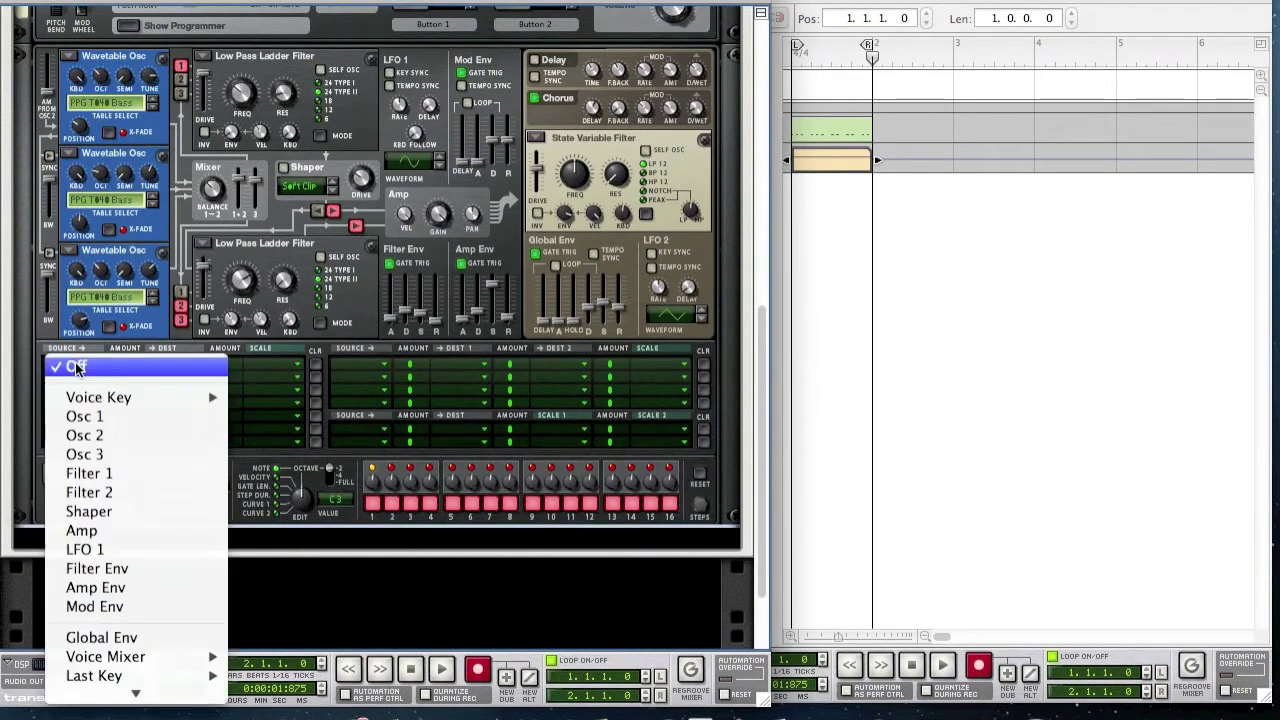
left_click(126, 454)
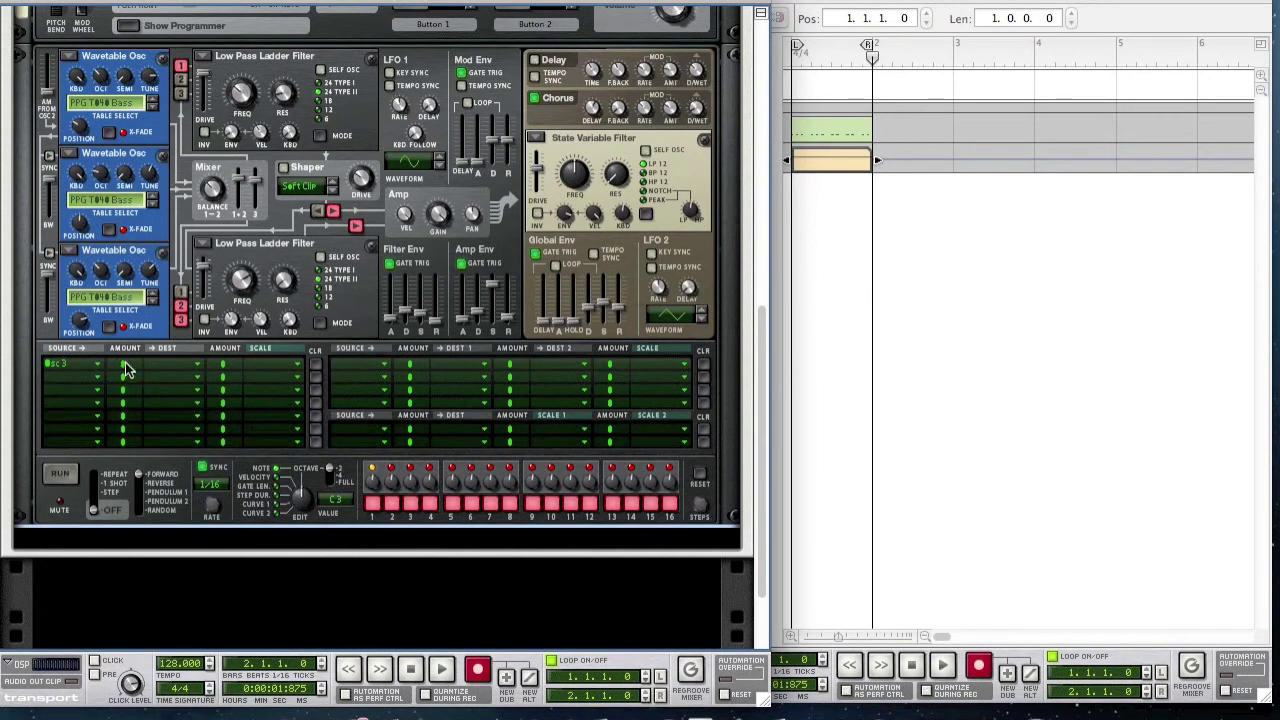
left_click_drag(128, 362, 134, 358)
left_click(193, 365)
left_click(191, 371)
left_click(192, 372)
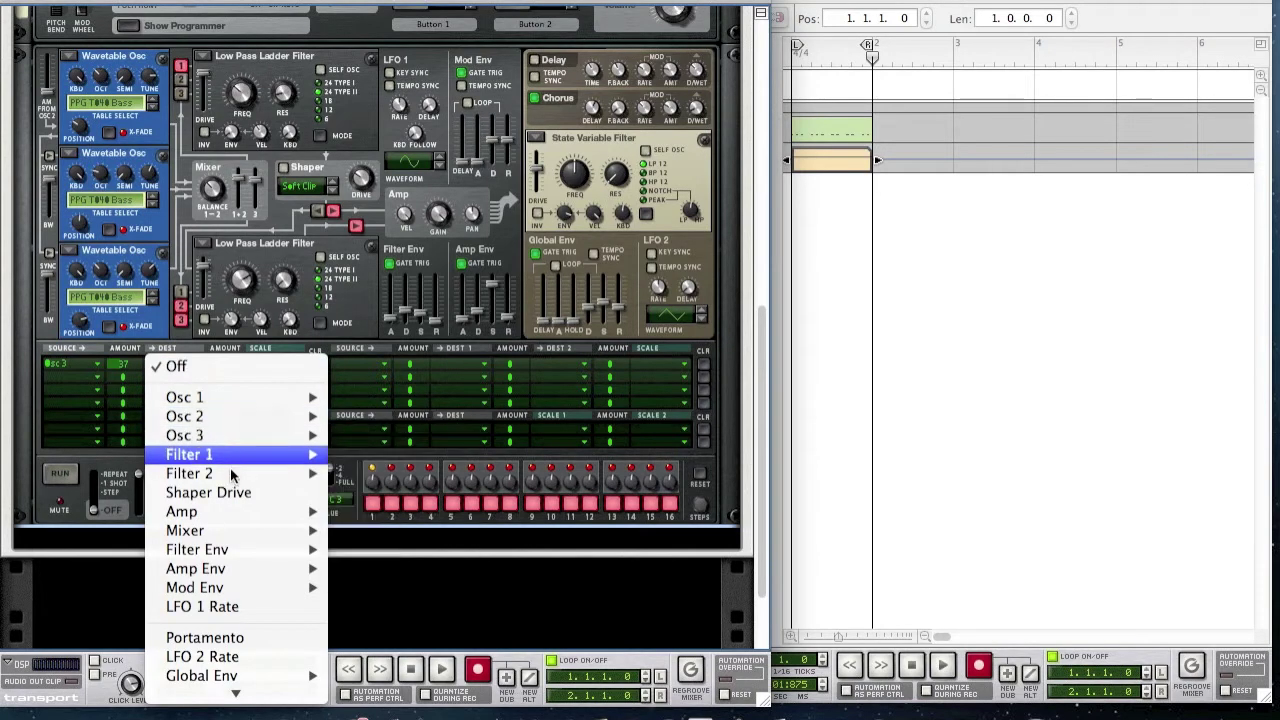
mouse_move(235, 473)
left_click(350, 491)
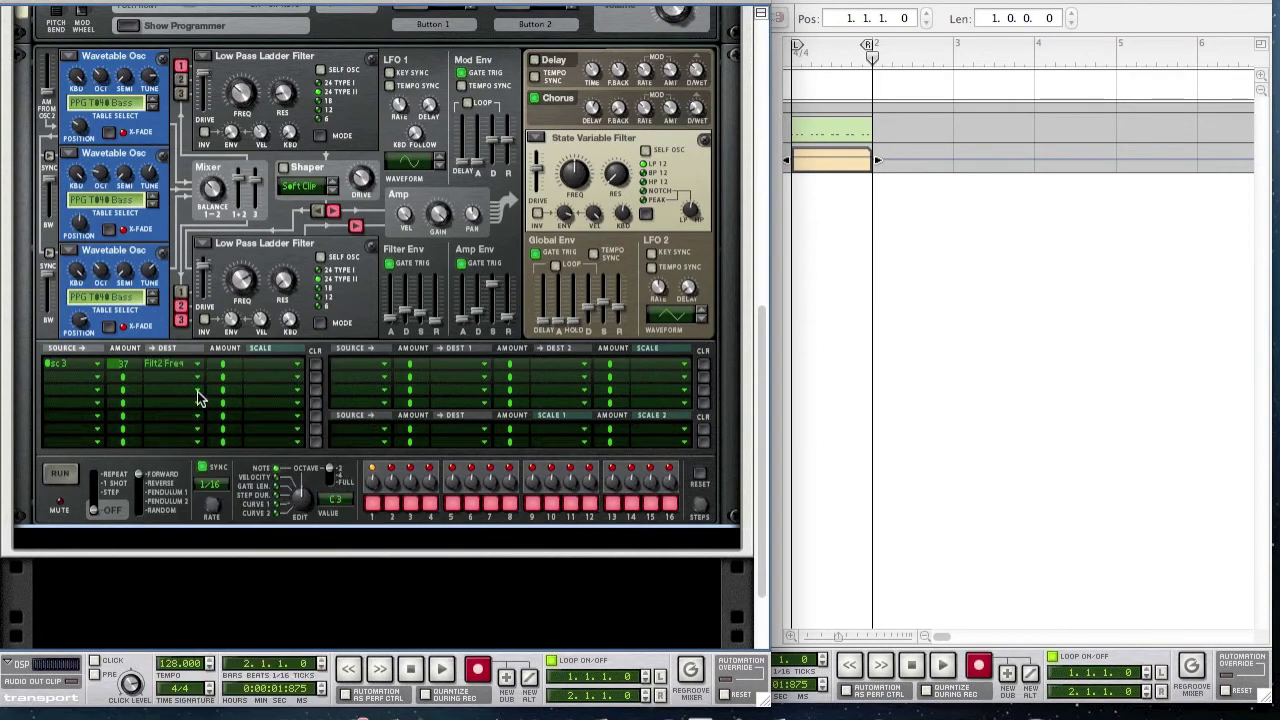
- In mod matrix row 2, route Osc 1 to the Amp audio input at amount 31
left_click(85, 381)
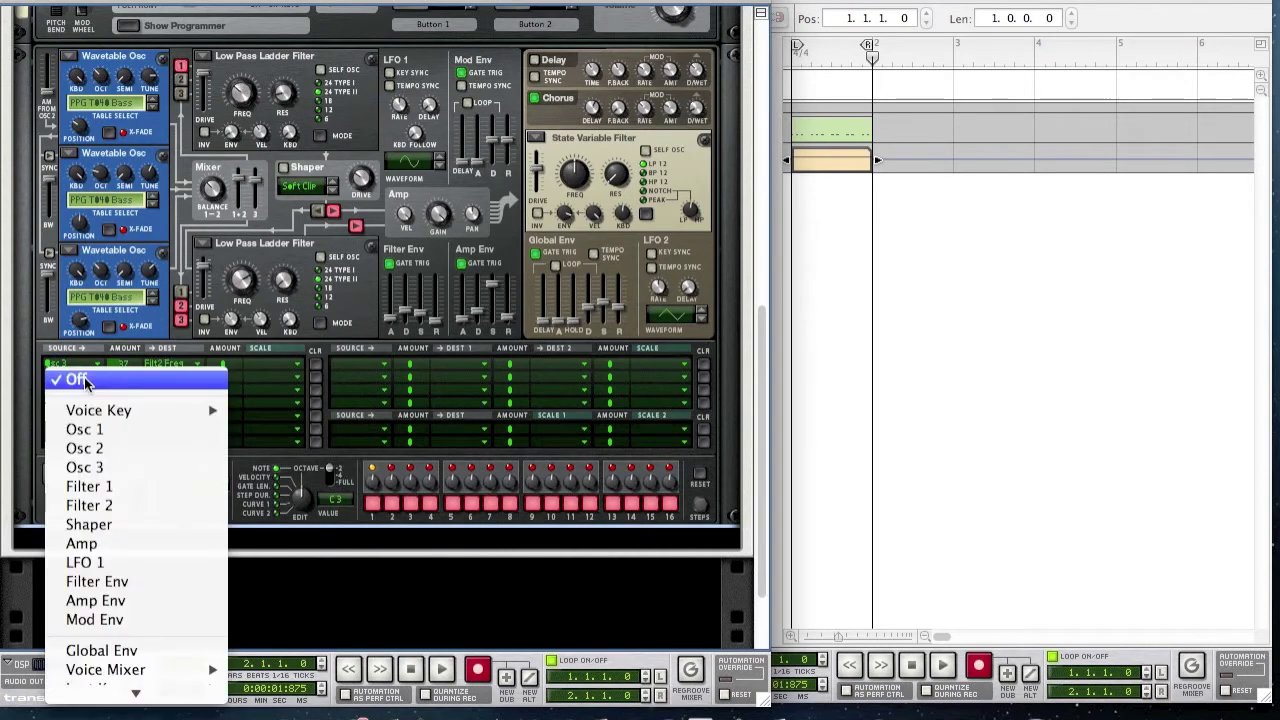
left_click(106, 430)
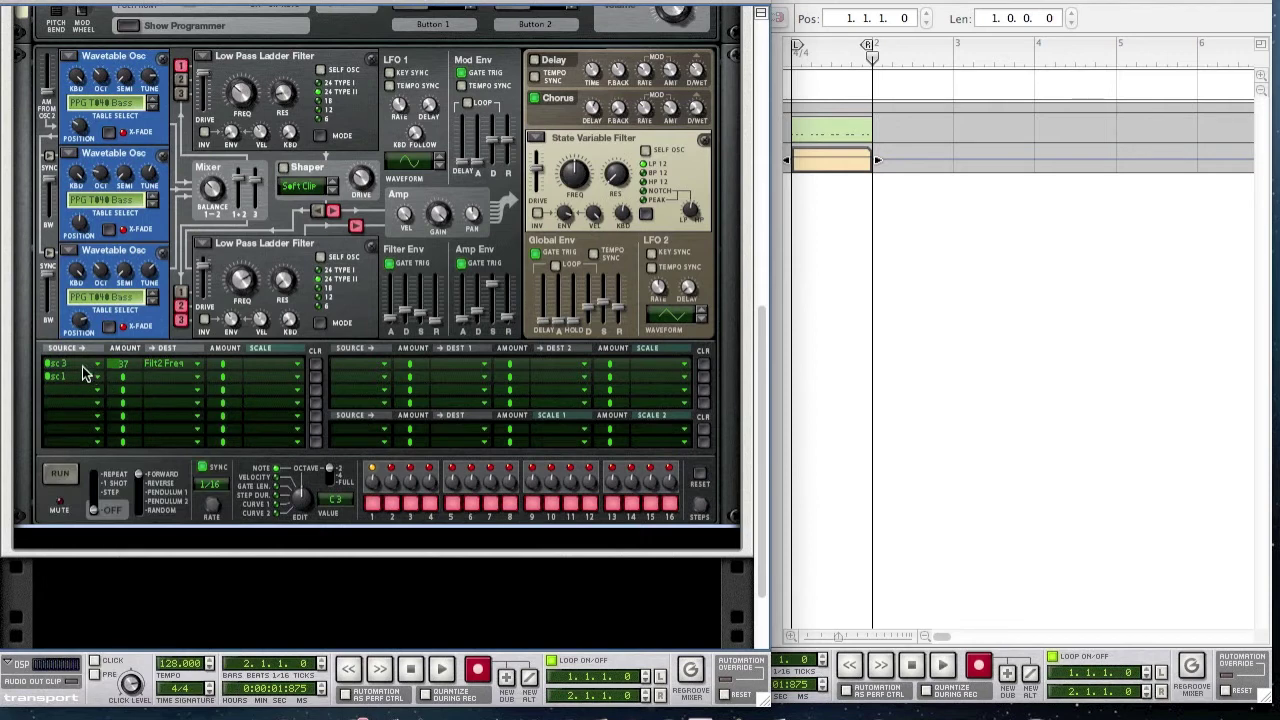
left_click_drag(126, 387, 150, 376)
left_click(172, 376)
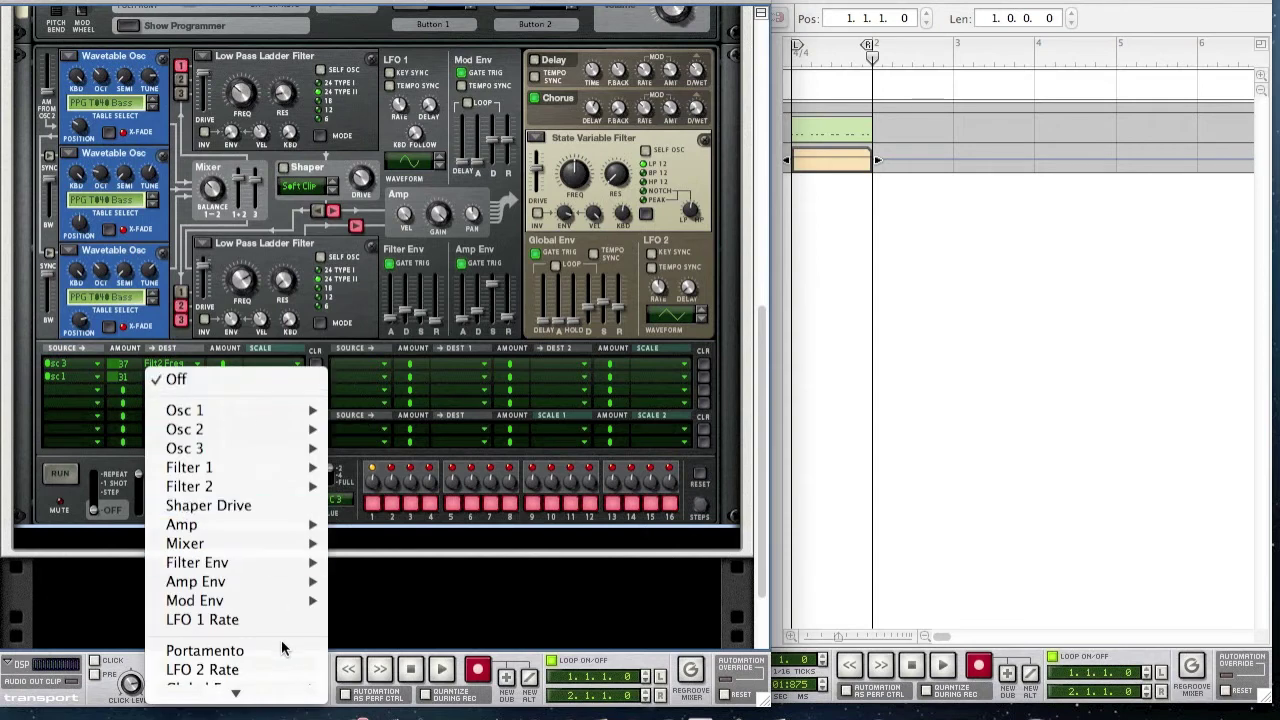
mouse_move(263, 538)
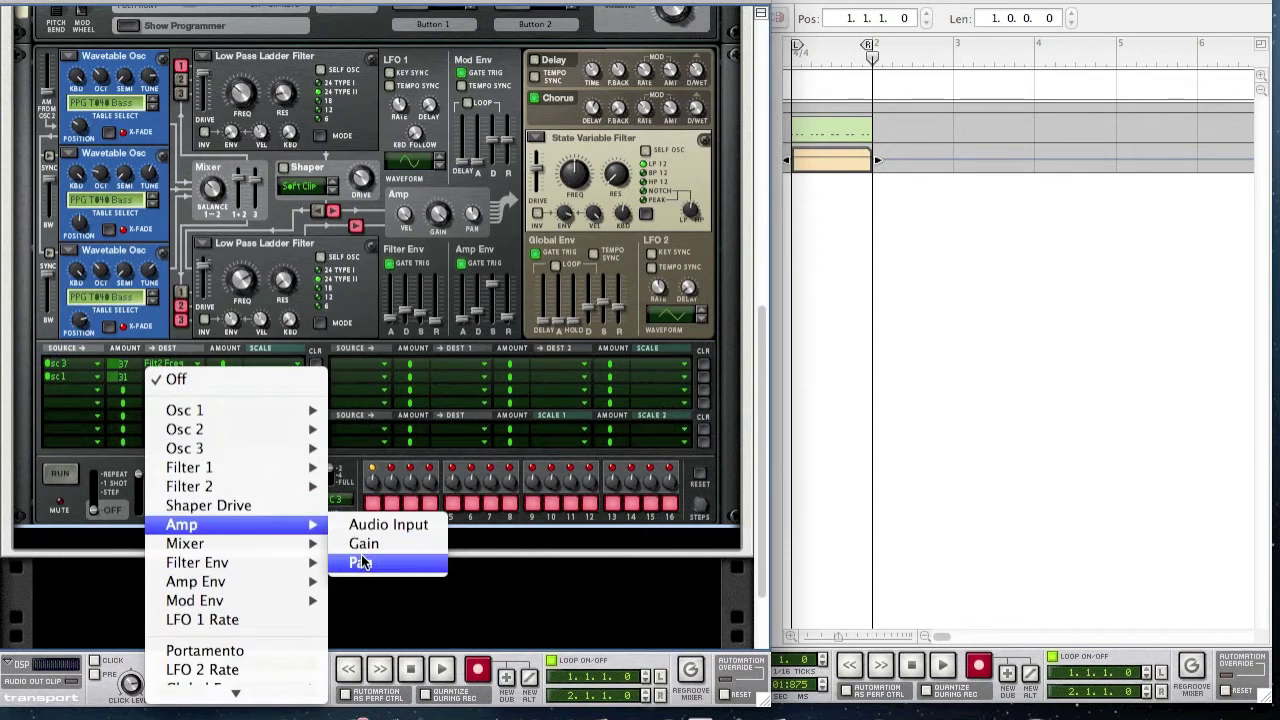
left_click(378, 524)
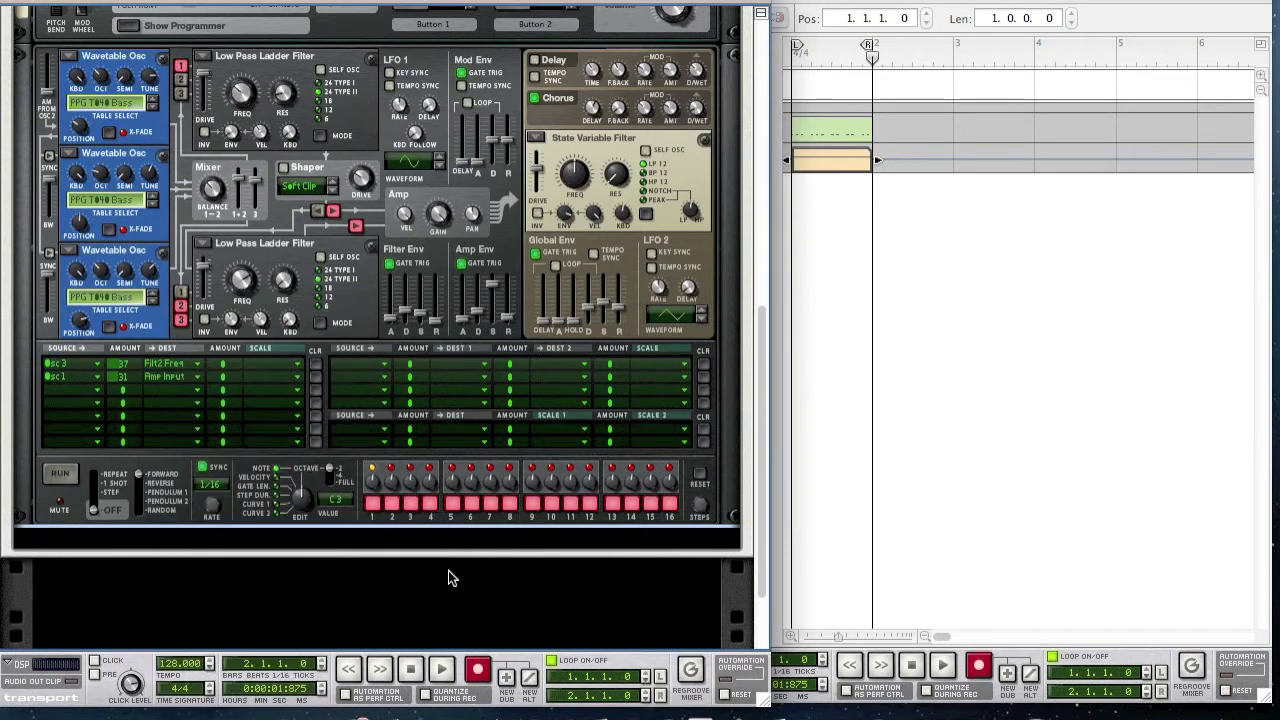
scroll(449, 570, "up", 5)
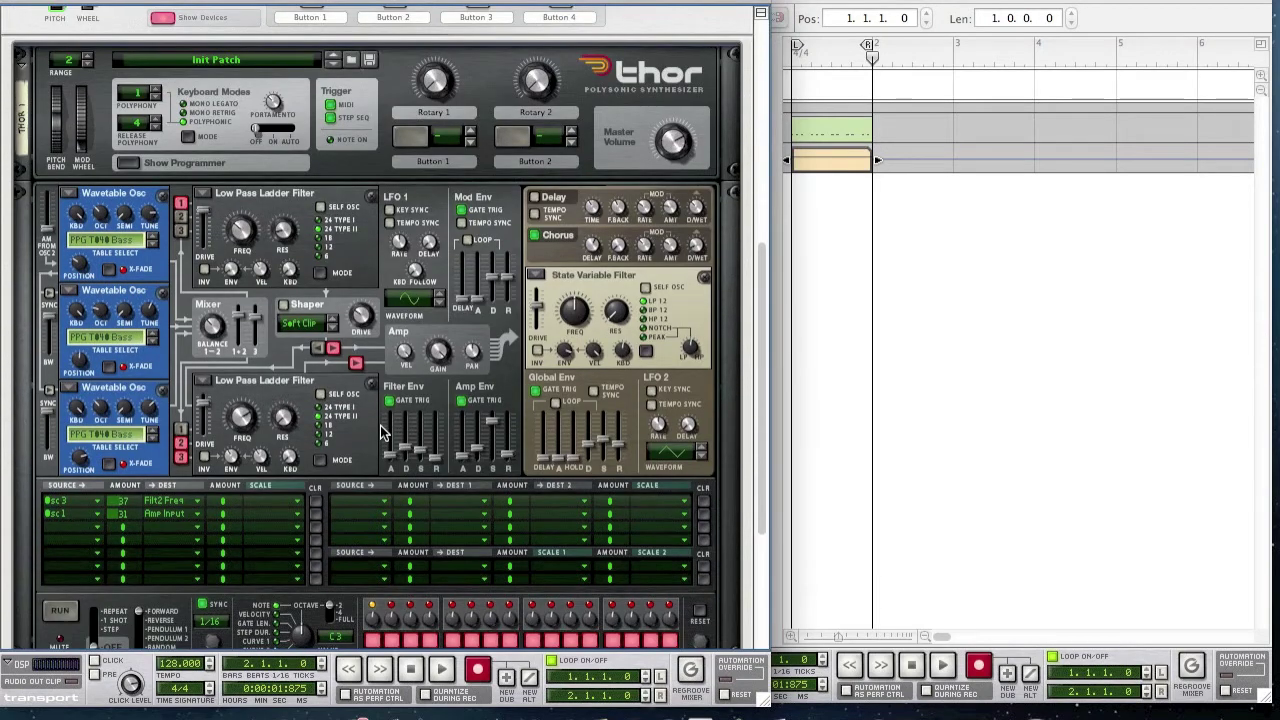
- Play the one-bar bass clip from the sequencer, stop at 1.4.2.78, and return to the Thor rack
left_click(901, 293)
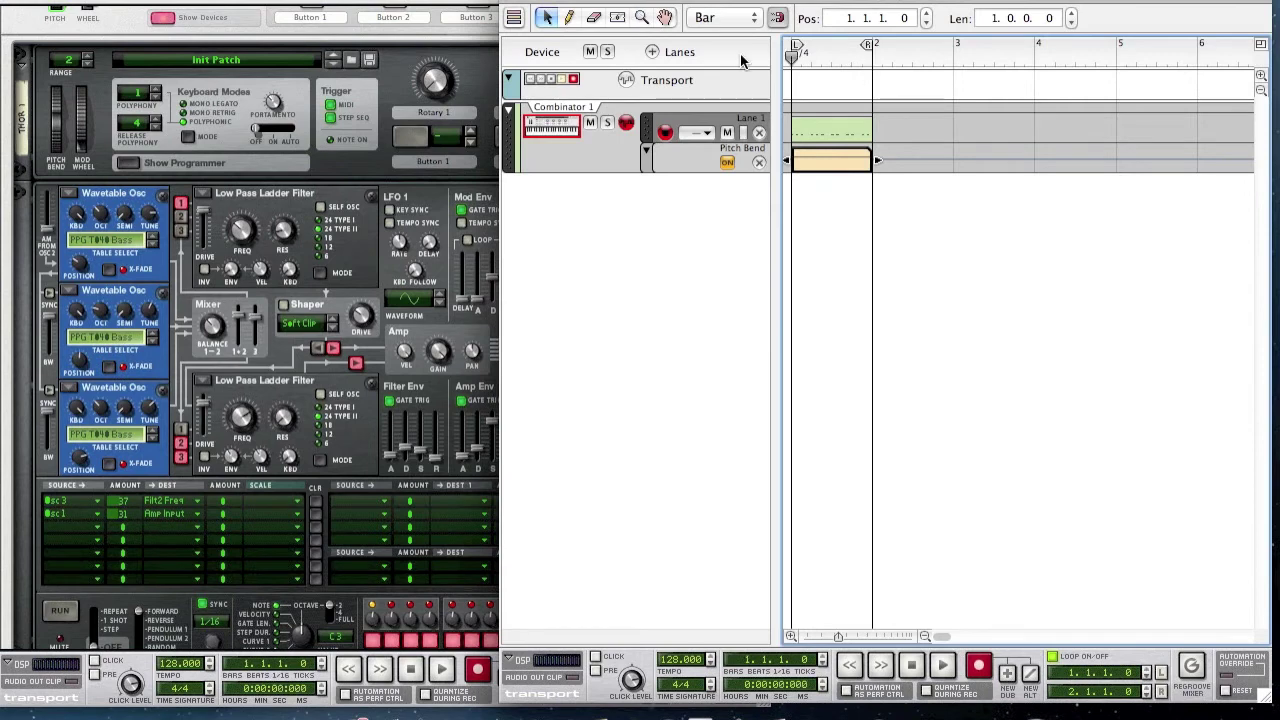
key("space")
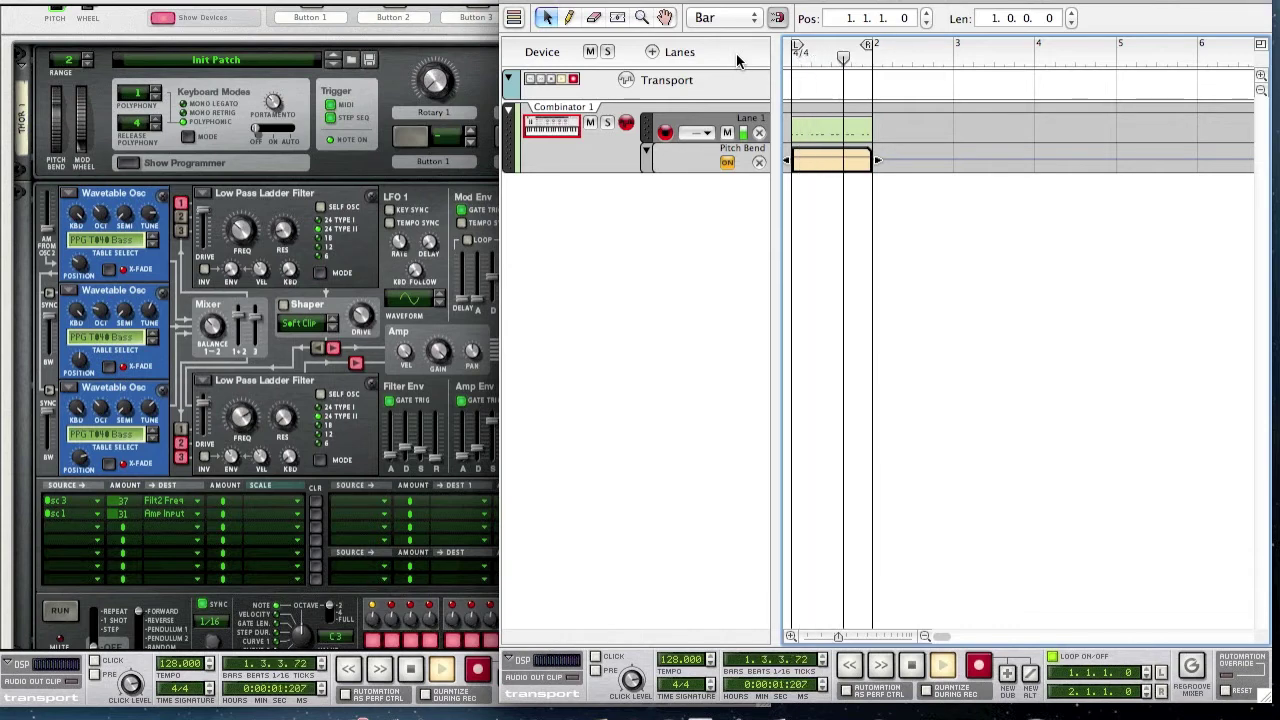
key("space")
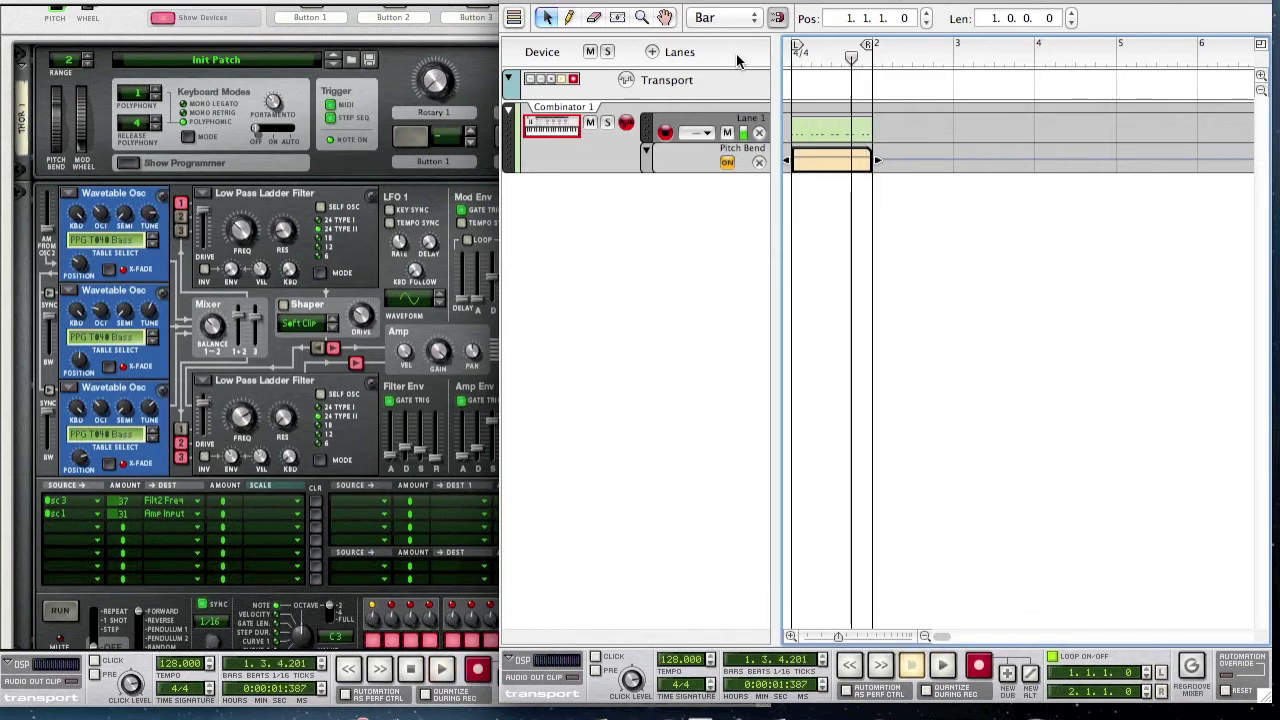
left_click(188, 360)
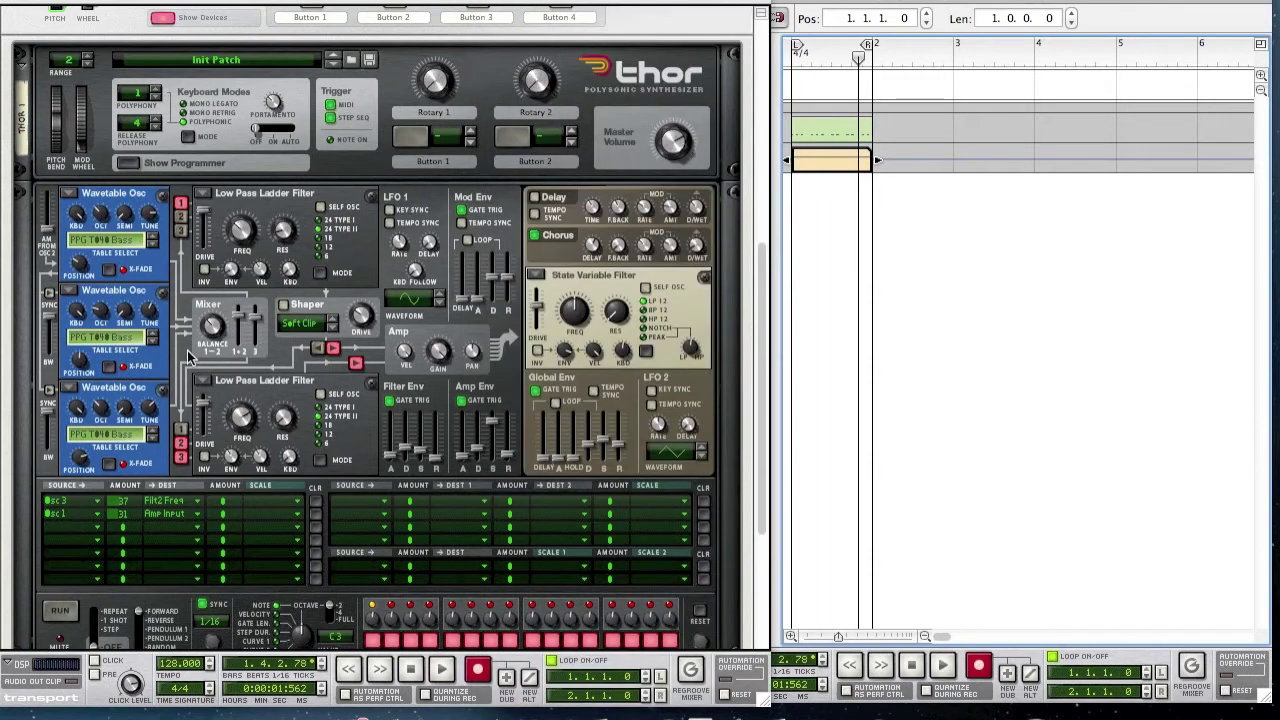
scroll(190, 358, "down", 5)
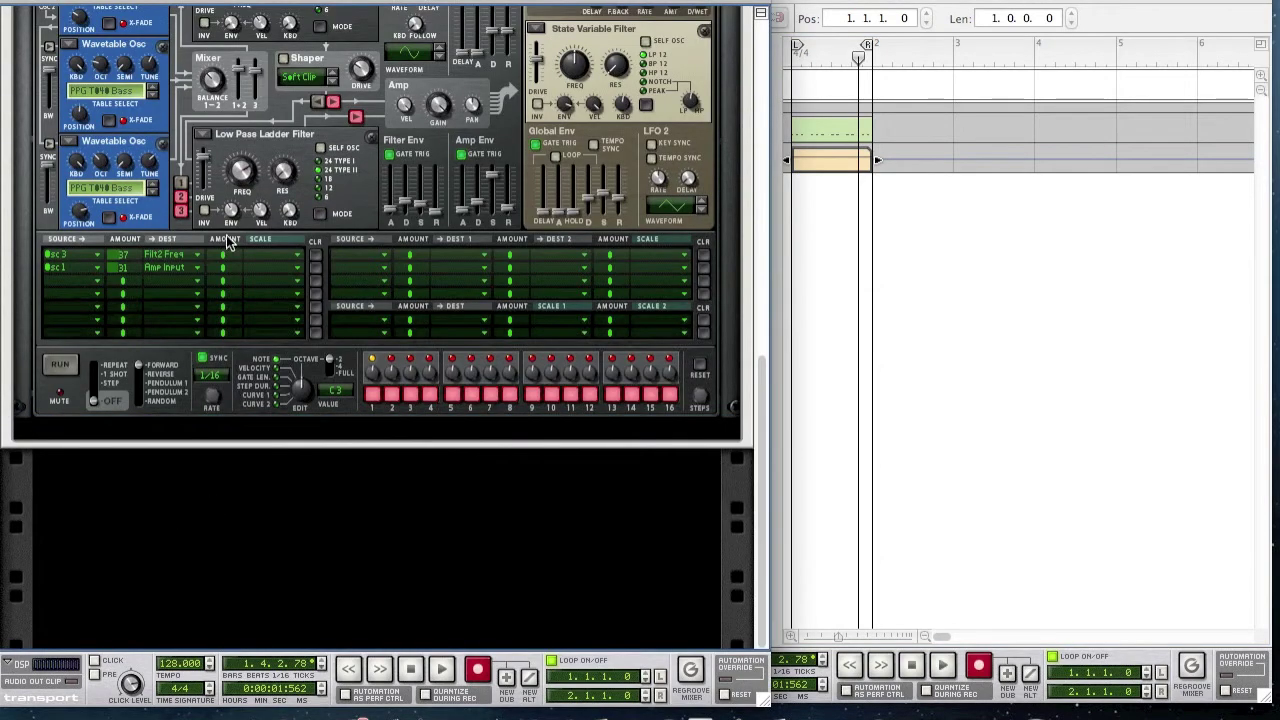
- Add a BV512 vocoder below Thor and set its band count to 4
right_click(73, 412)
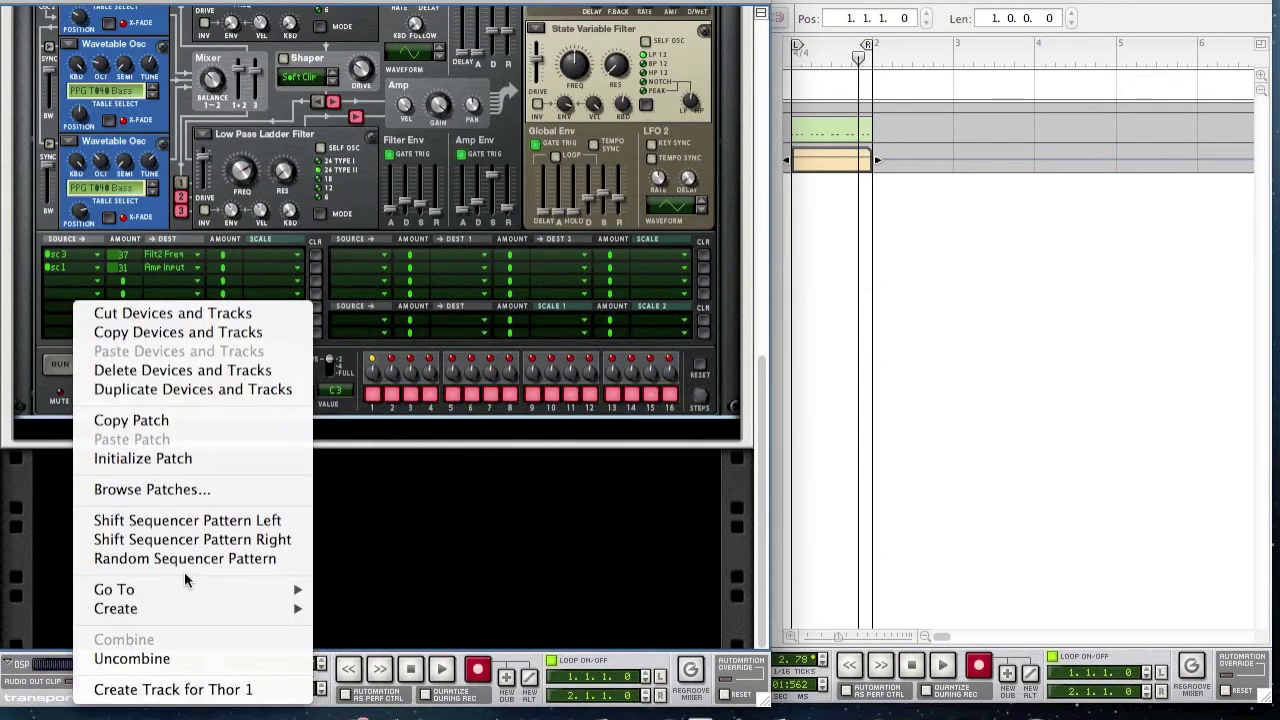
mouse_move(217, 600)
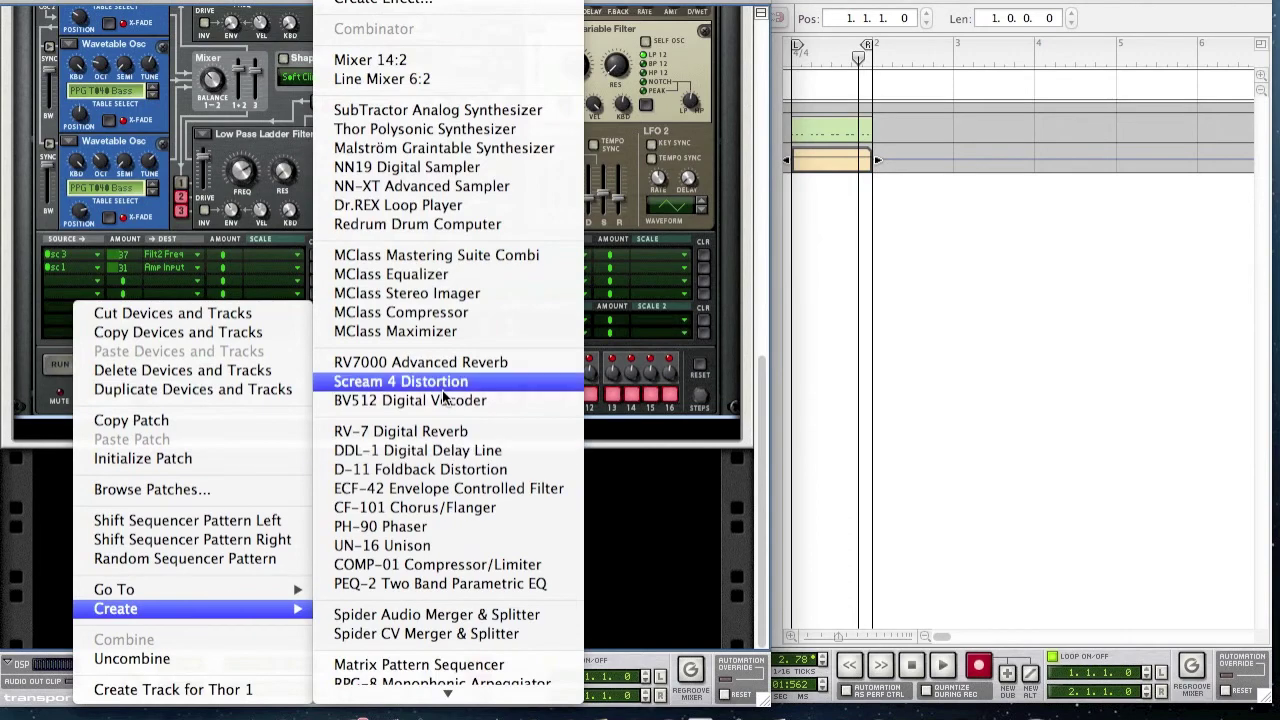
left_click(420, 451)
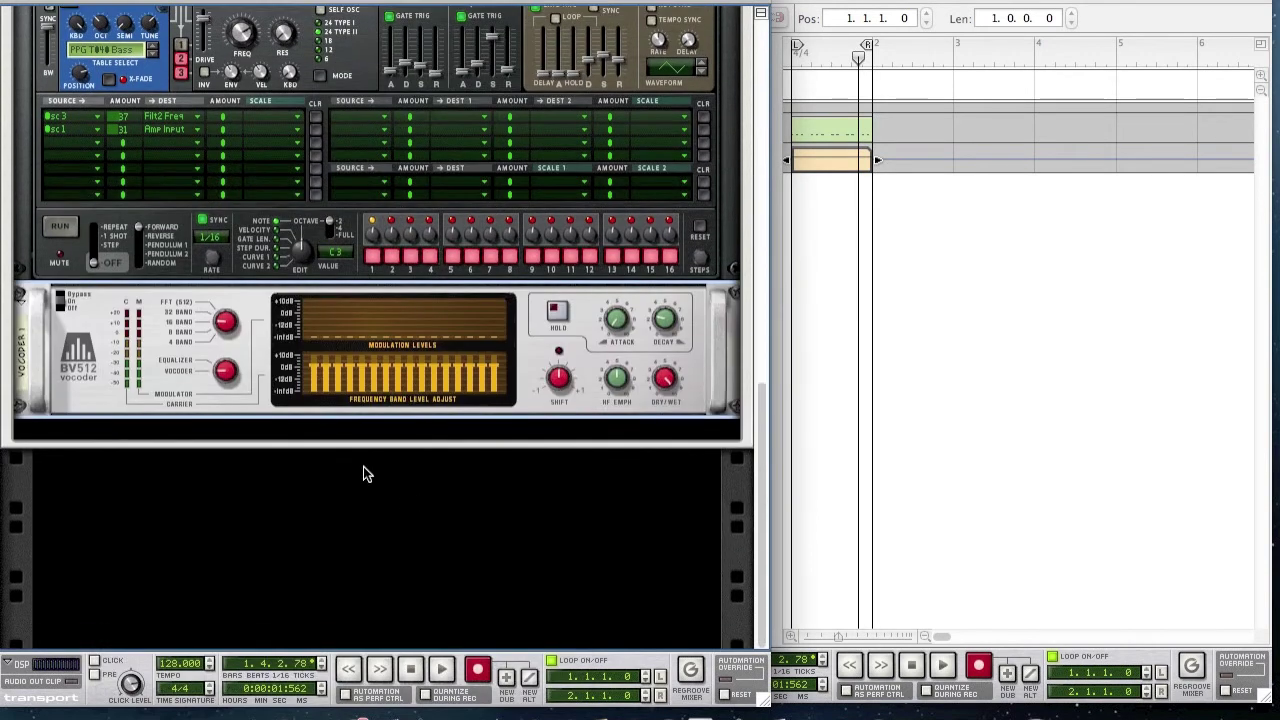
left_click_drag(225, 320, 237, 362)
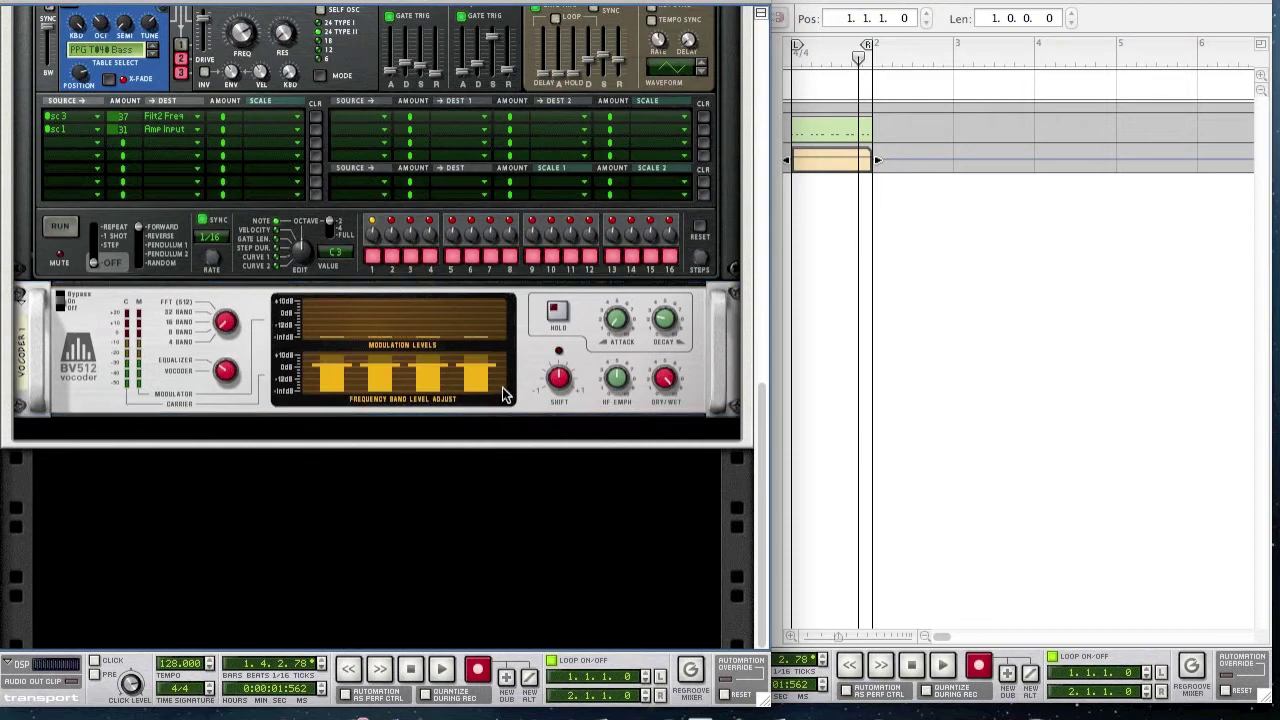
- Add a second BV512 vocoder and set its band count to 8
right_click(594, 522)
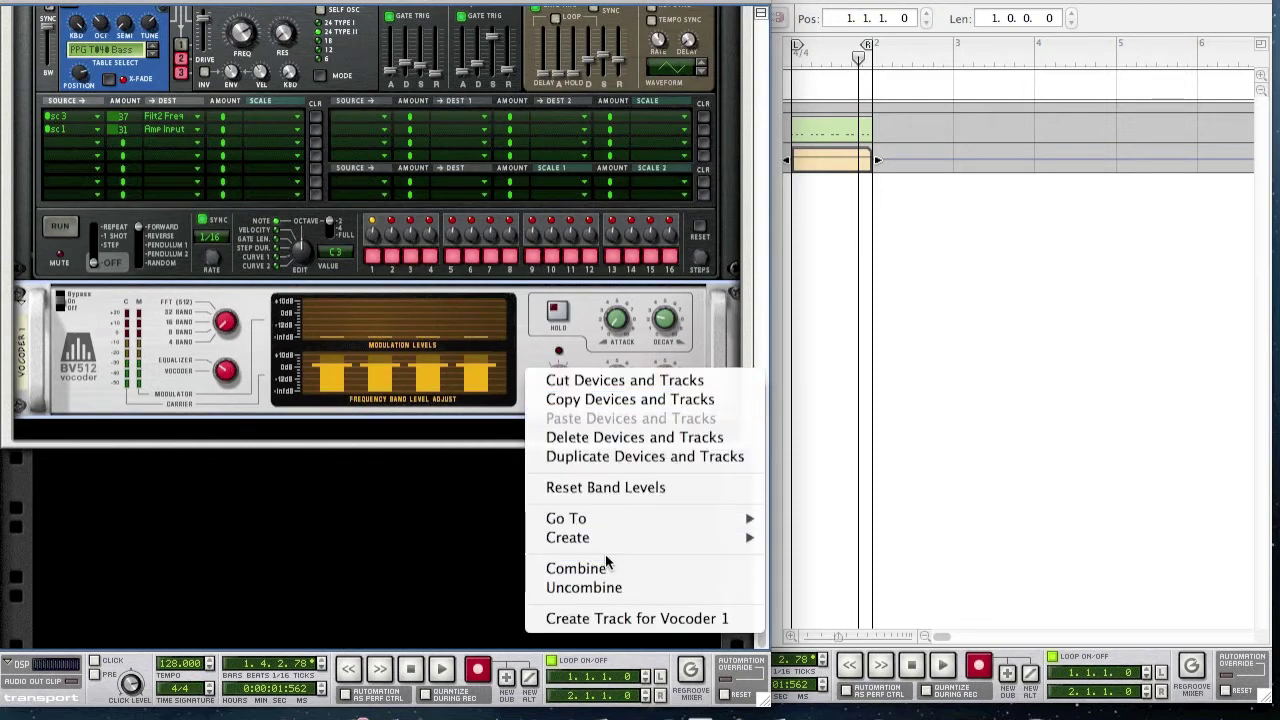
mouse_move(615, 543)
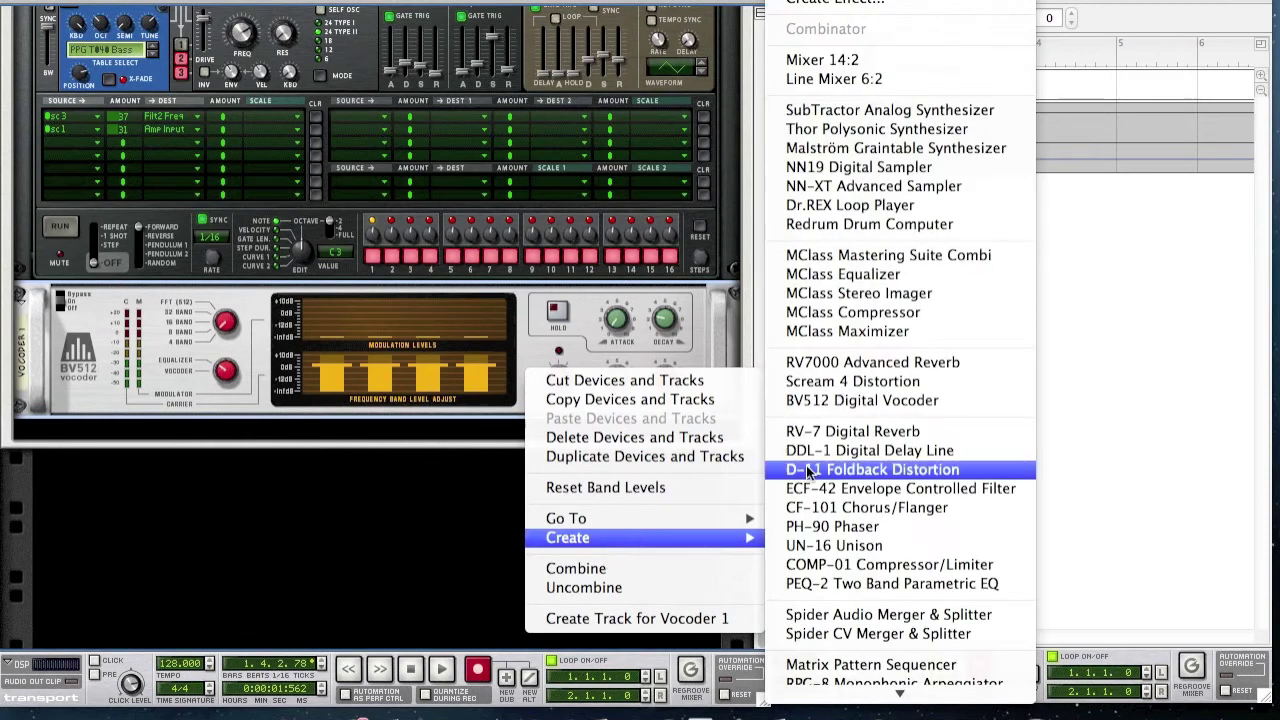
left_click(818, 405)
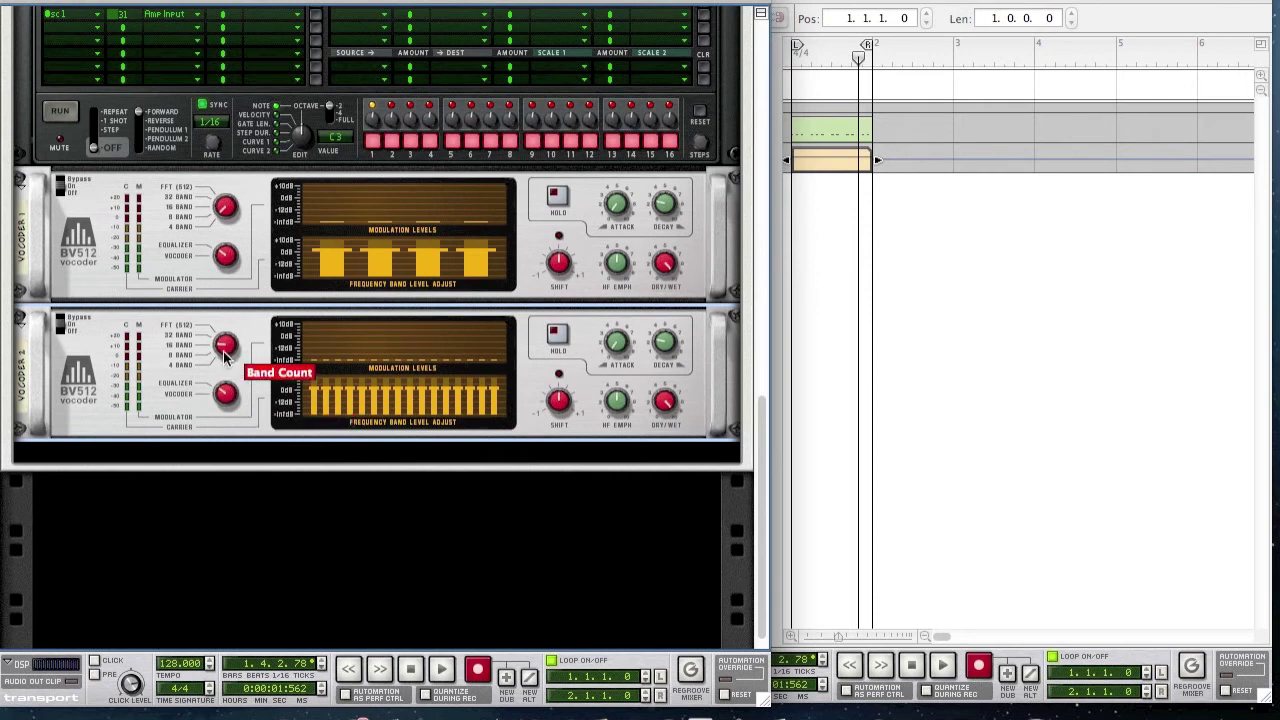
left_click_drag(223, 352, 228, 365)
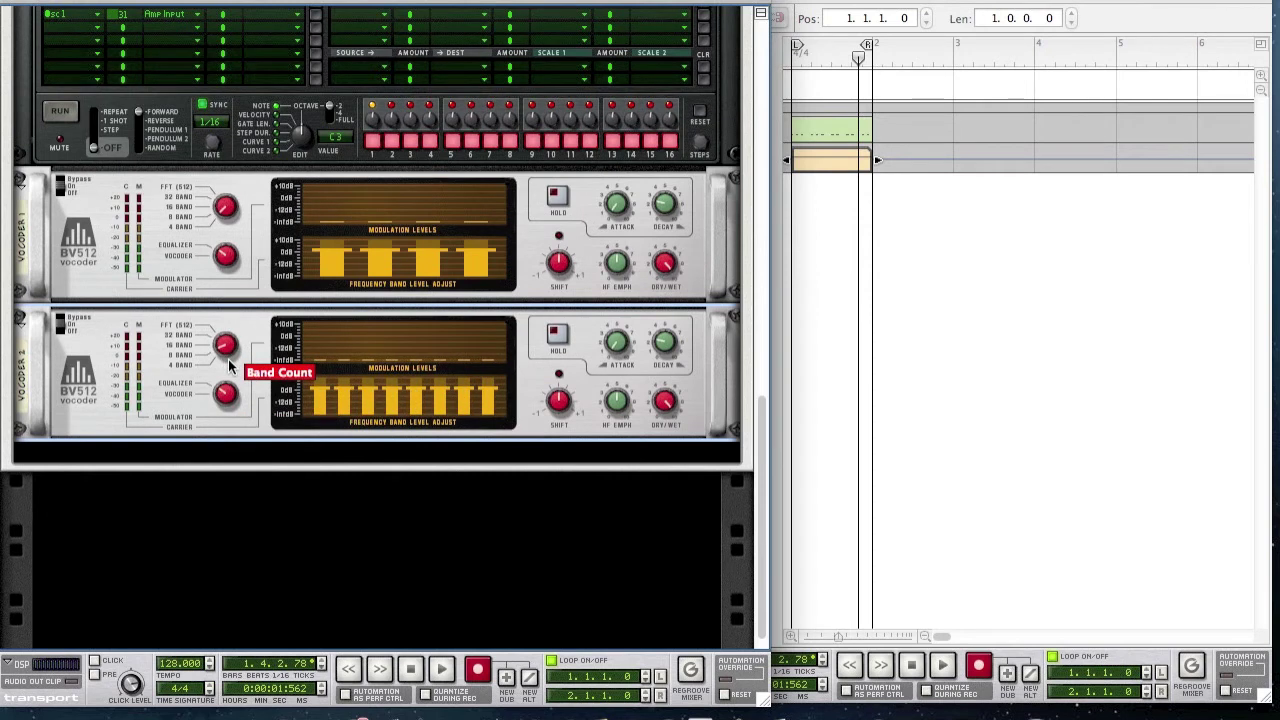
scroll(477, 440, "down", 1)
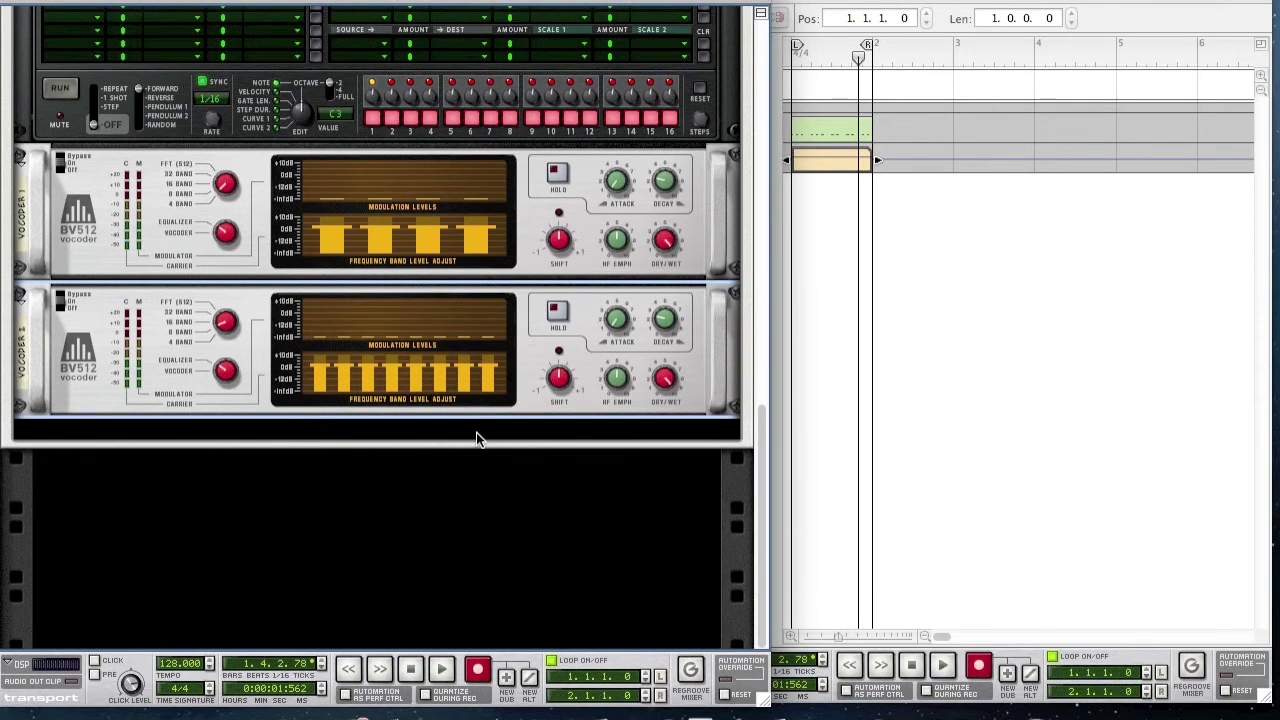
right_click(245, 400)
mouse_move(343, 561)
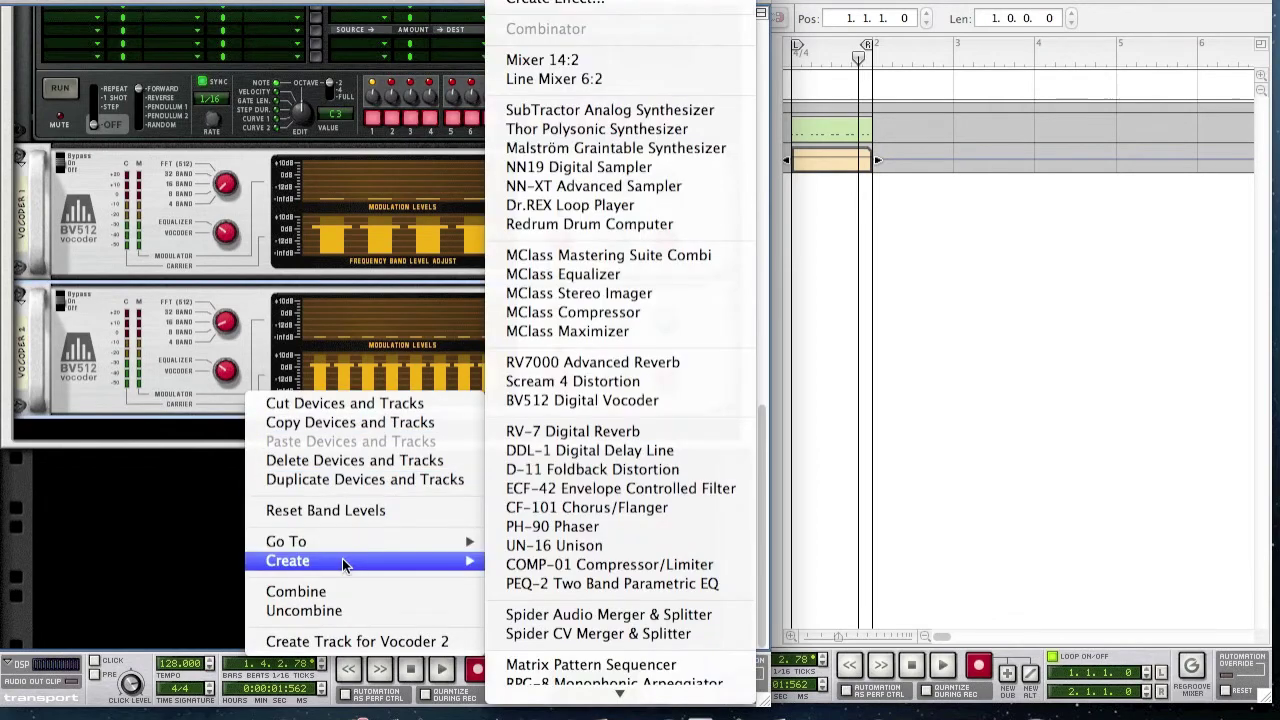
- Add an MClass Equalizer and enable its Lo Cut, Lo Shelf, Param 1, Param 2 and Hi Shelf bands
left_click(597, 283)
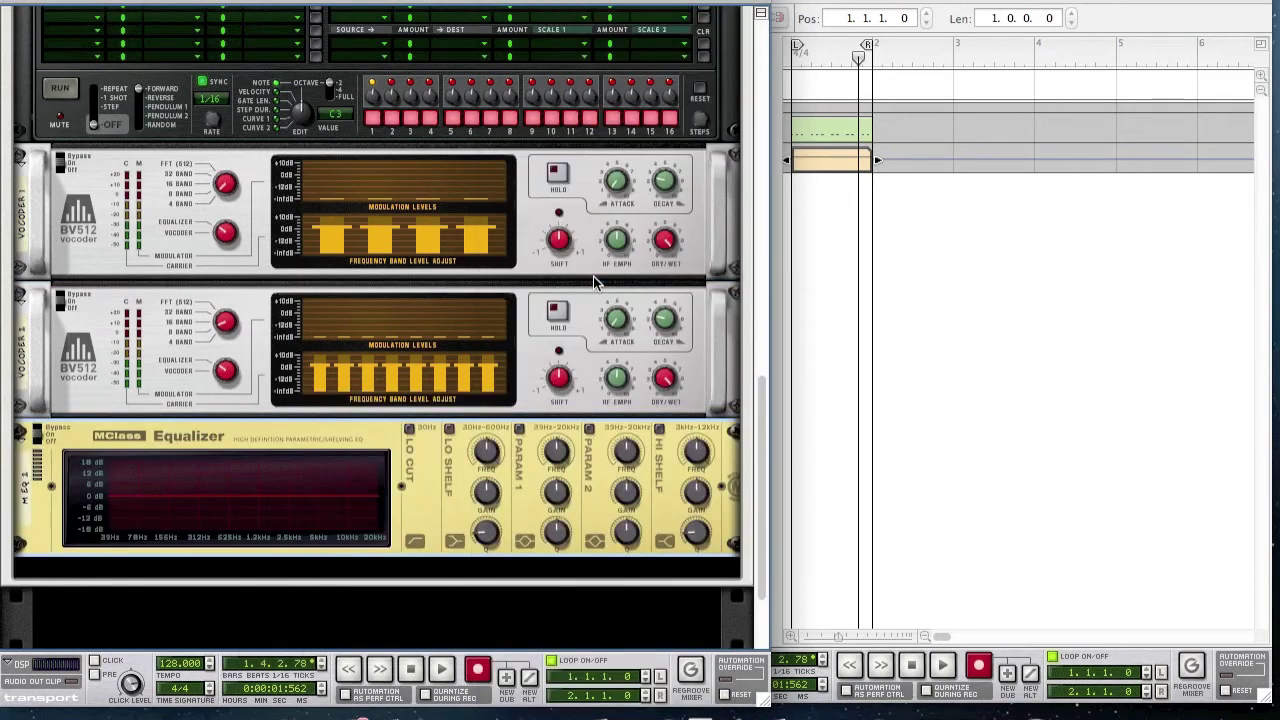
scroll(297, 495, "down", 2)
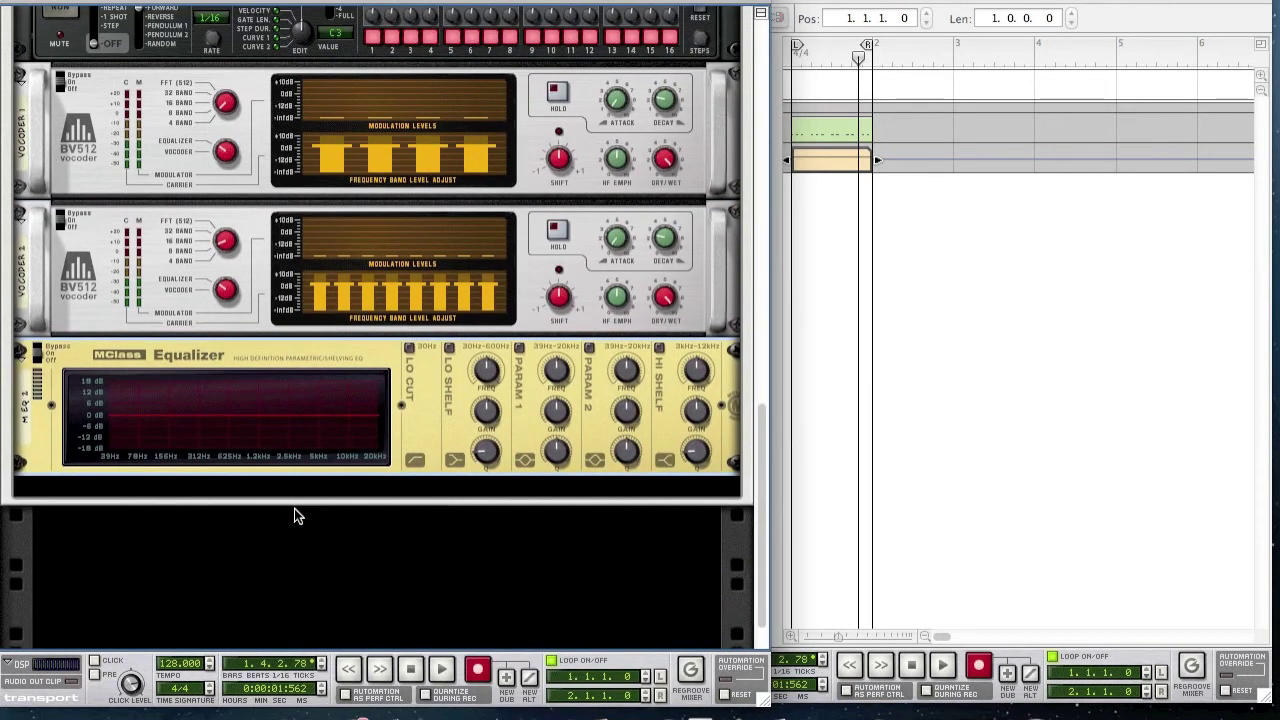
left_click(409, 349)
left_click(448, 349)
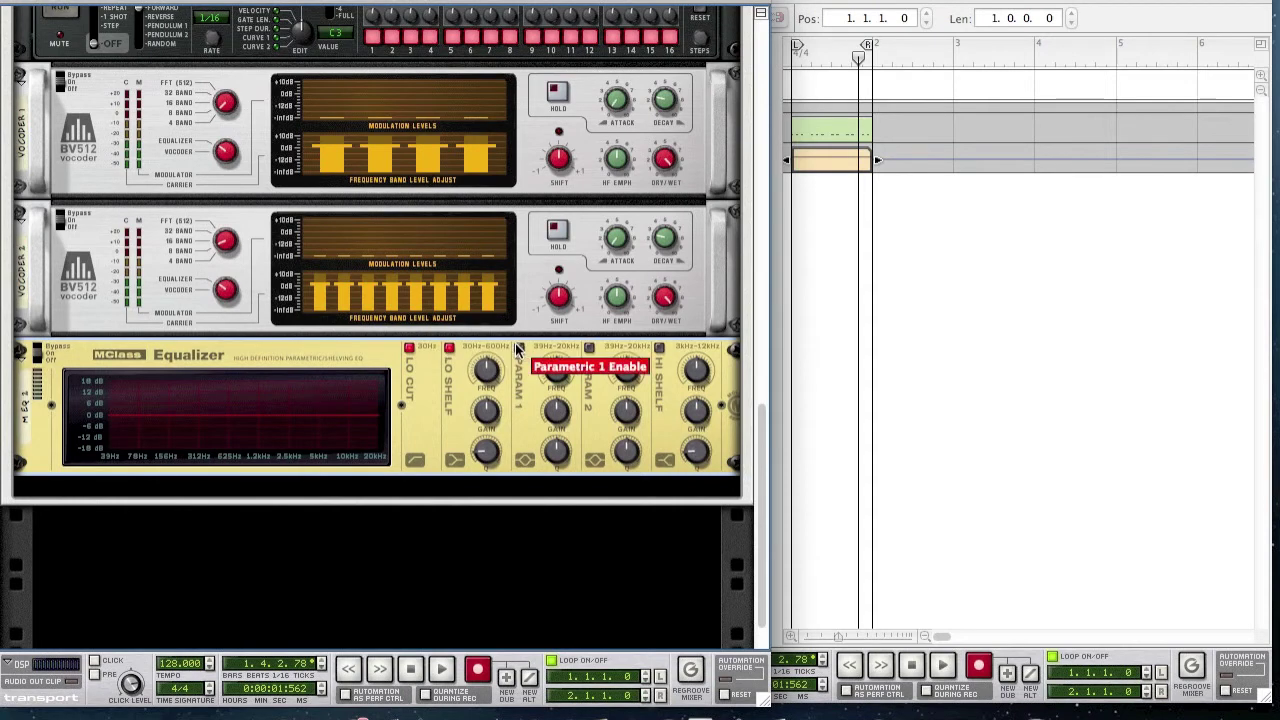
left_click(518, 348)
left_click(589, 348)
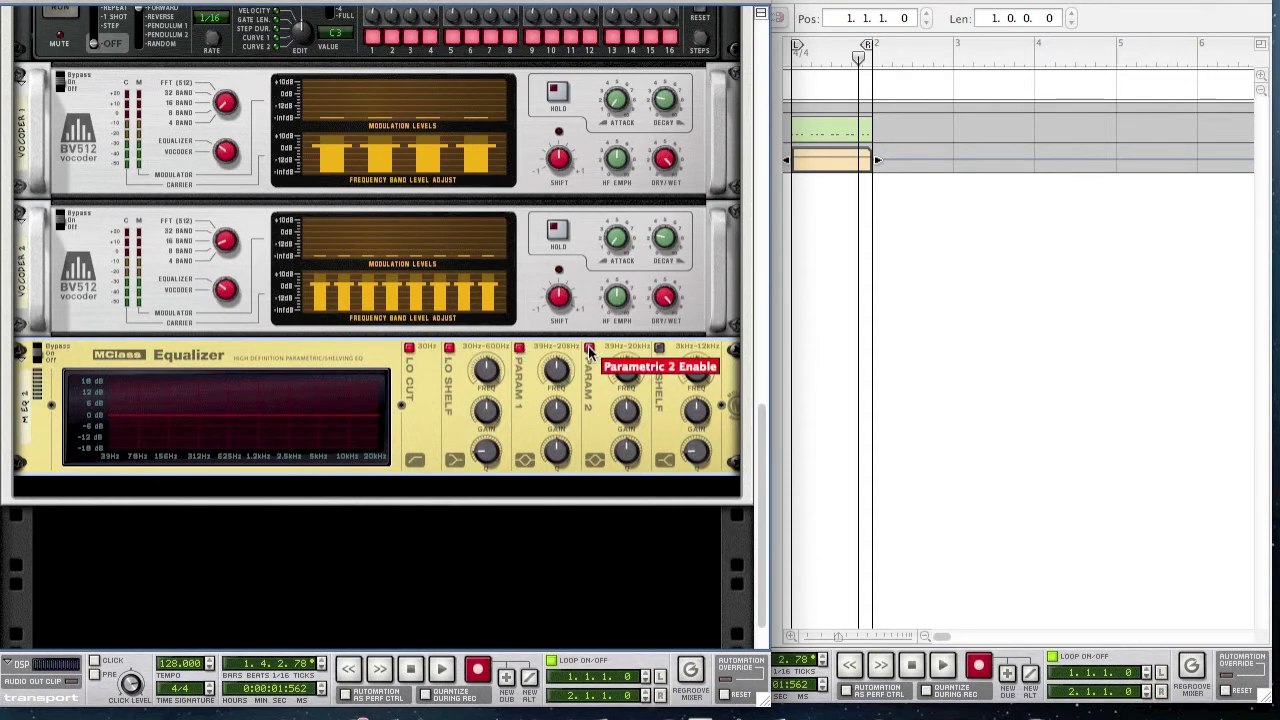
left_click(660, 348)
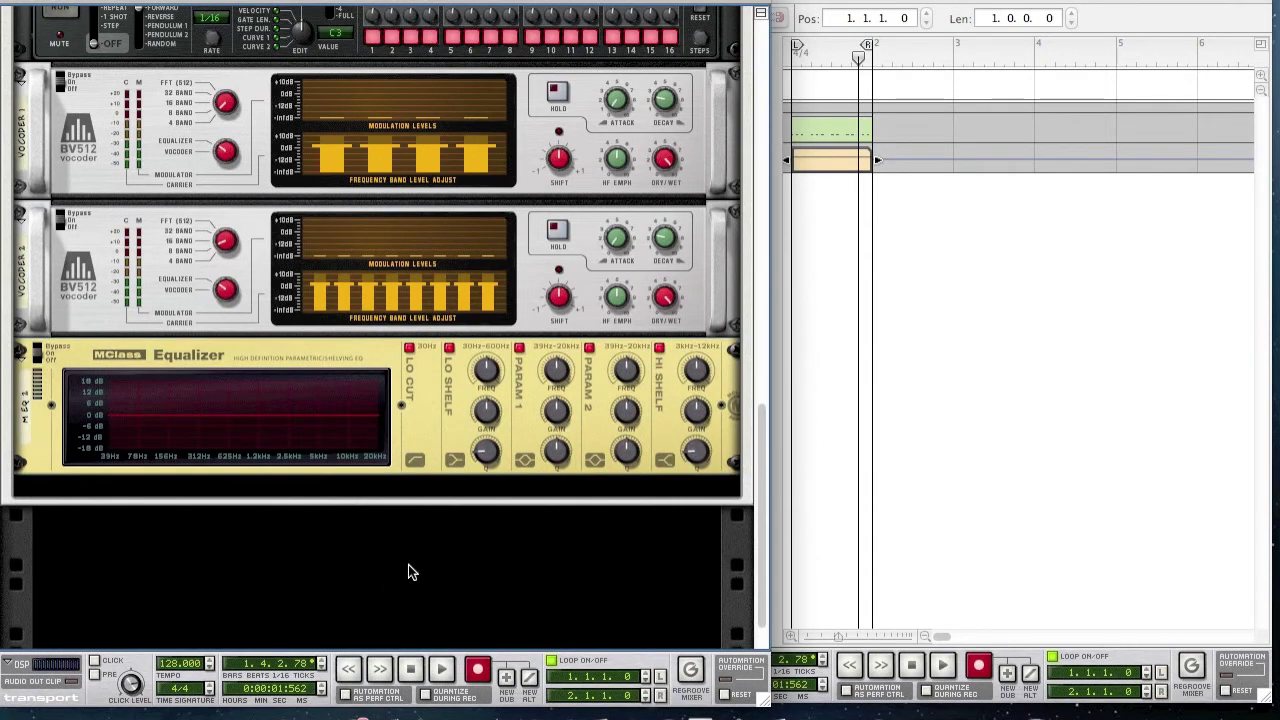
scroll(408, 580, "down", 1)
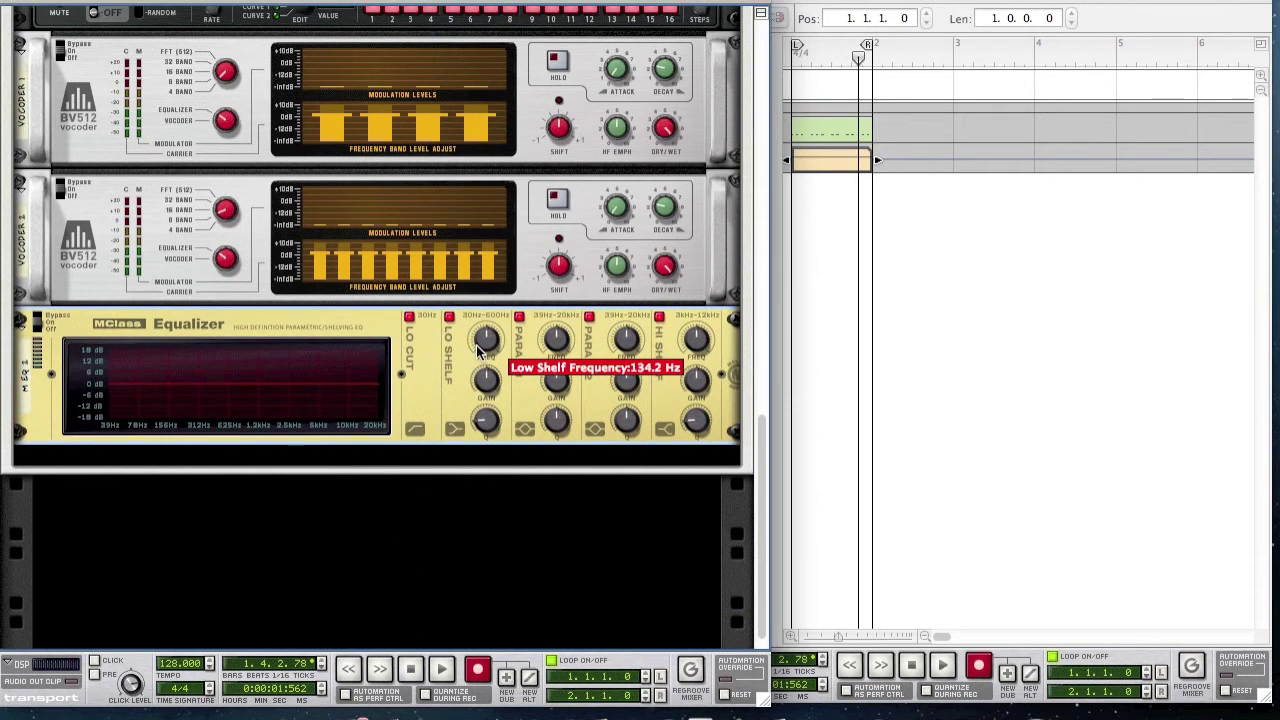
- Set the low shelf to 204.7 Hz and boost Param 1 by 2.9 dB at 304.2 Hz
left_click_drag(466, 350, 457, 342)
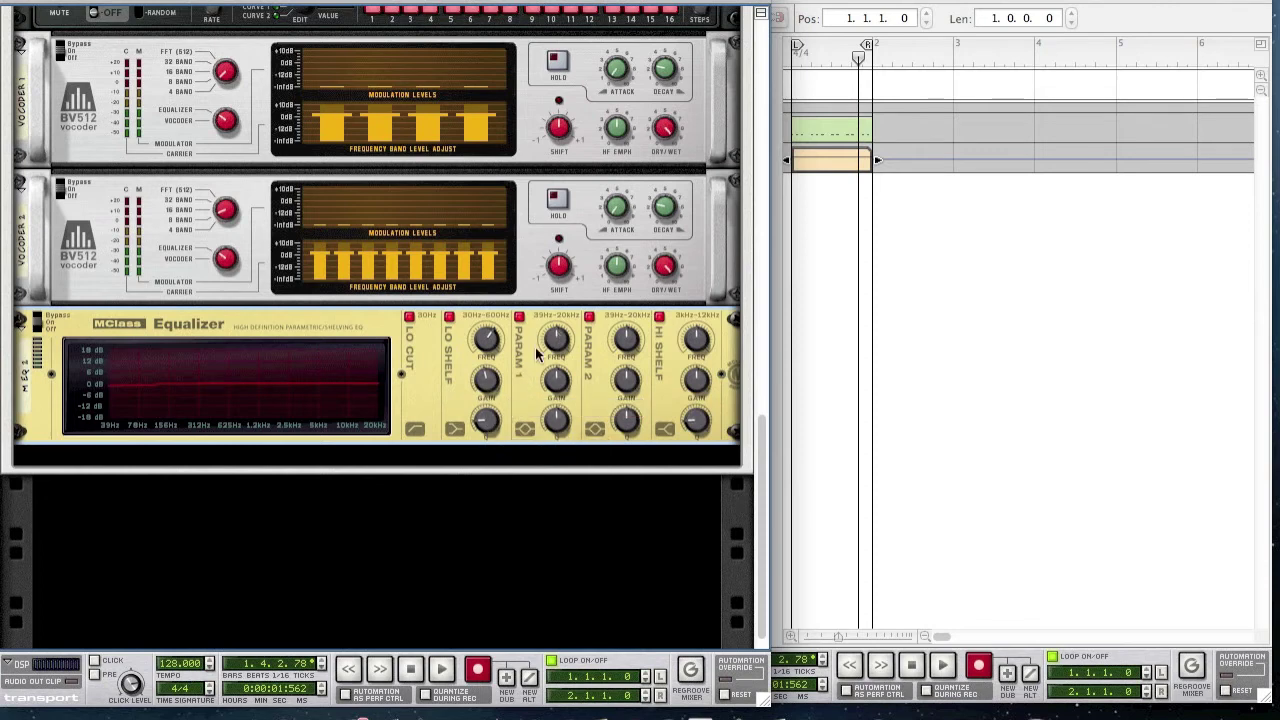
left_click_drag(557, 342, 562, 349)
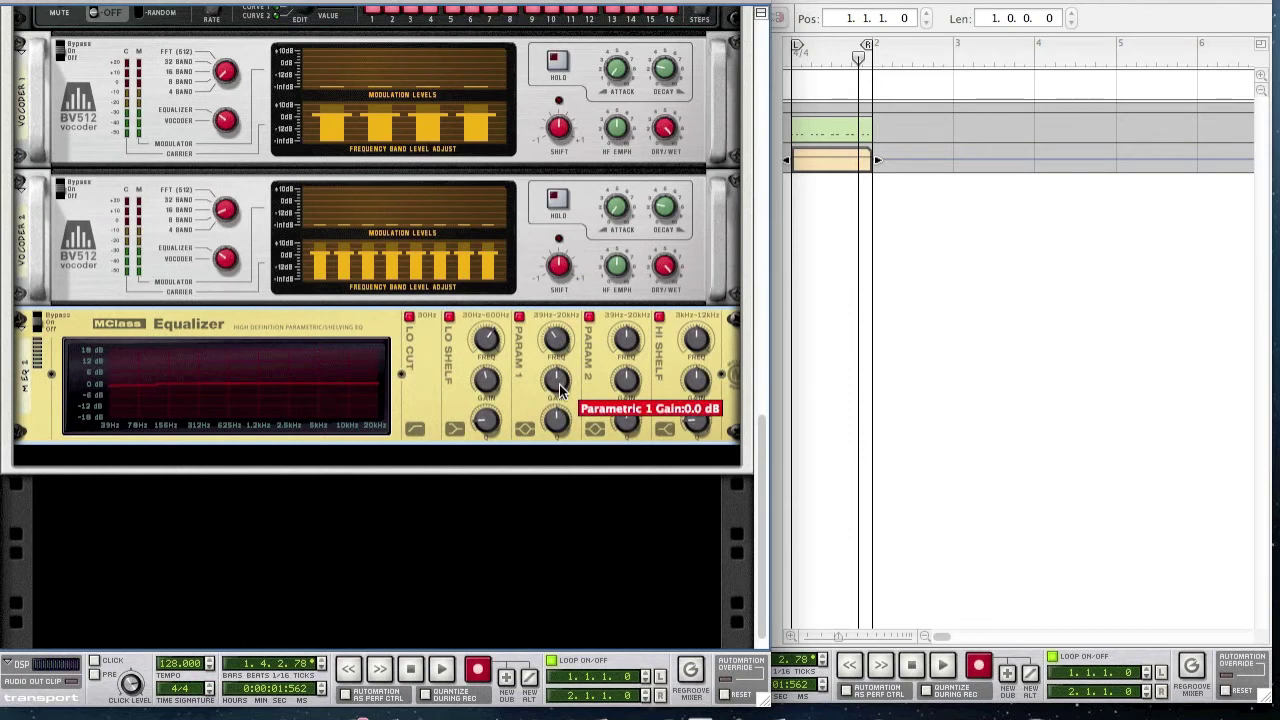
left_click_drag(560, 390, 522, 384)
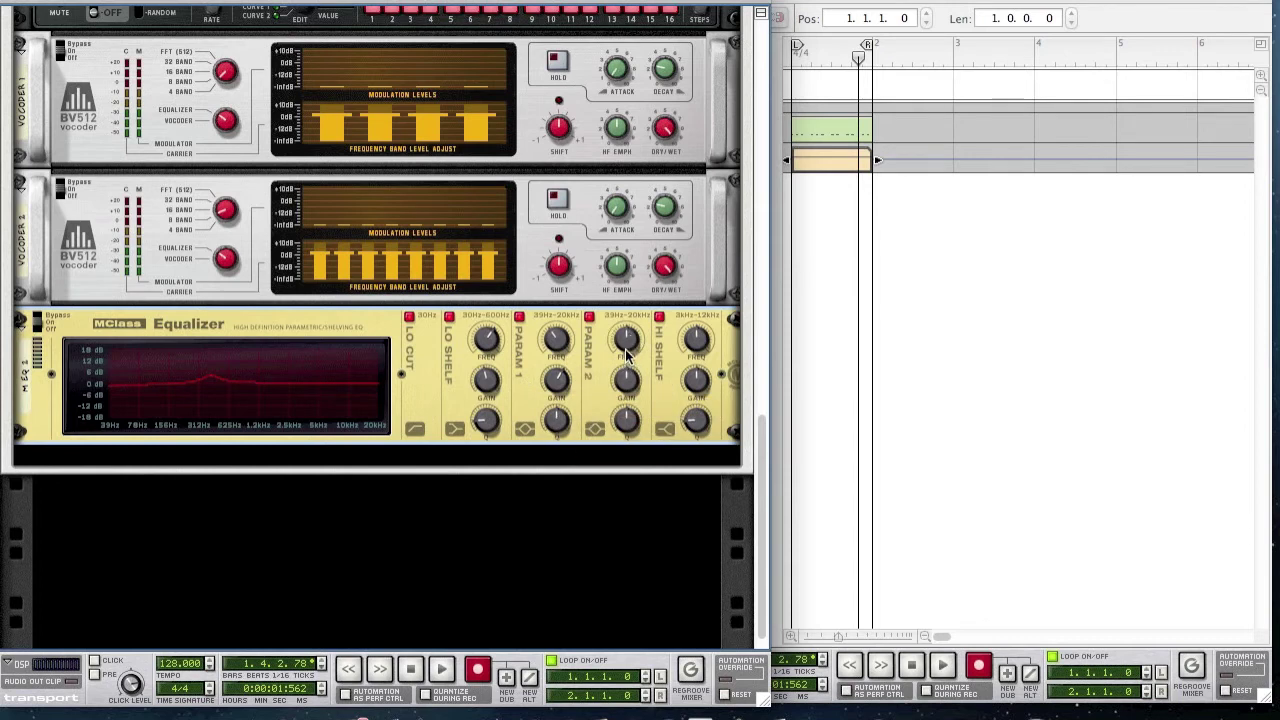
- Boost Param 2 by 2.3 dB at 447.8 Hz and the high shelf by 9.1 dB at 7.135 kHz
left_click_drag(627, 356, 628, 362)
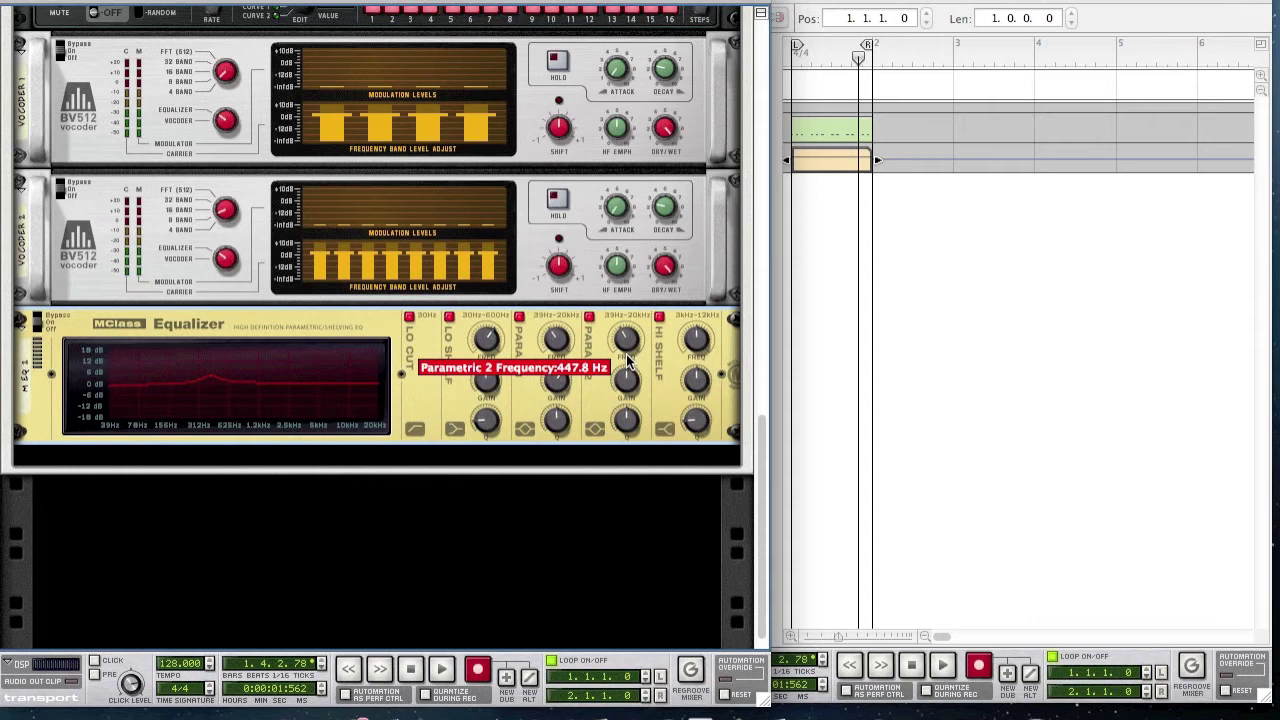
left_click_drag(617, 391, 616, 388)
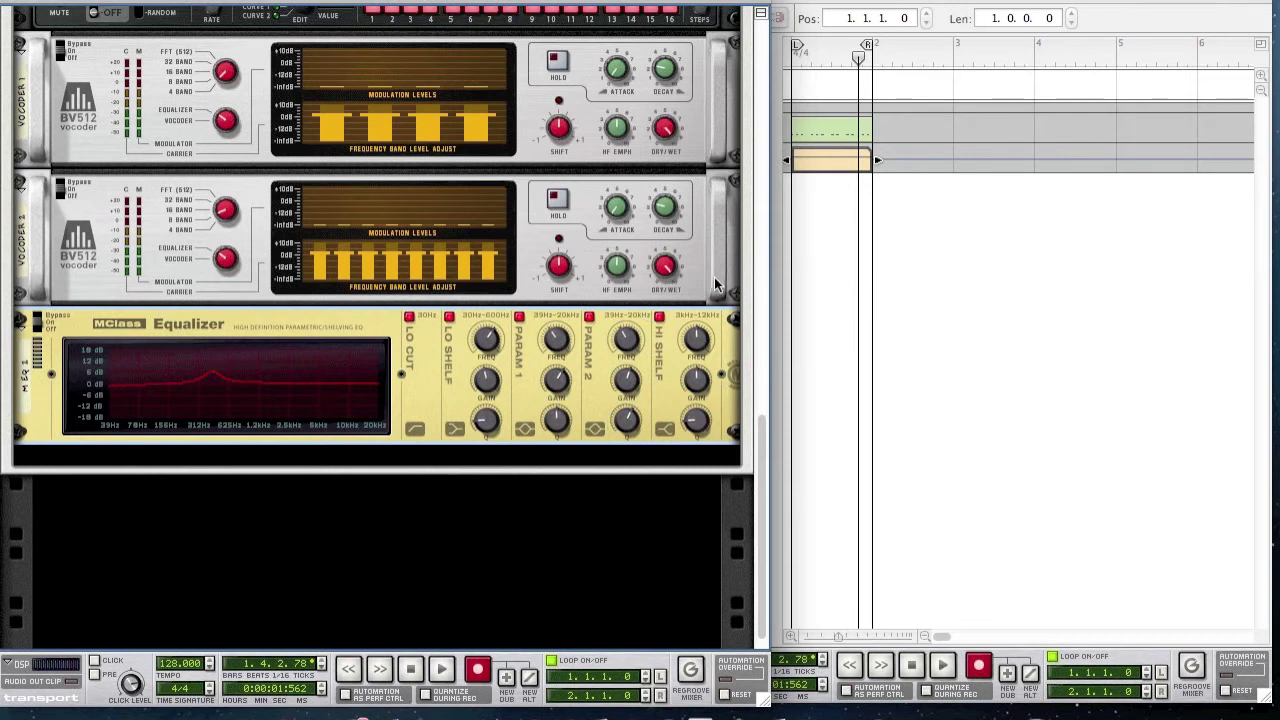
left_click_drag(679, 346, 670, 342)
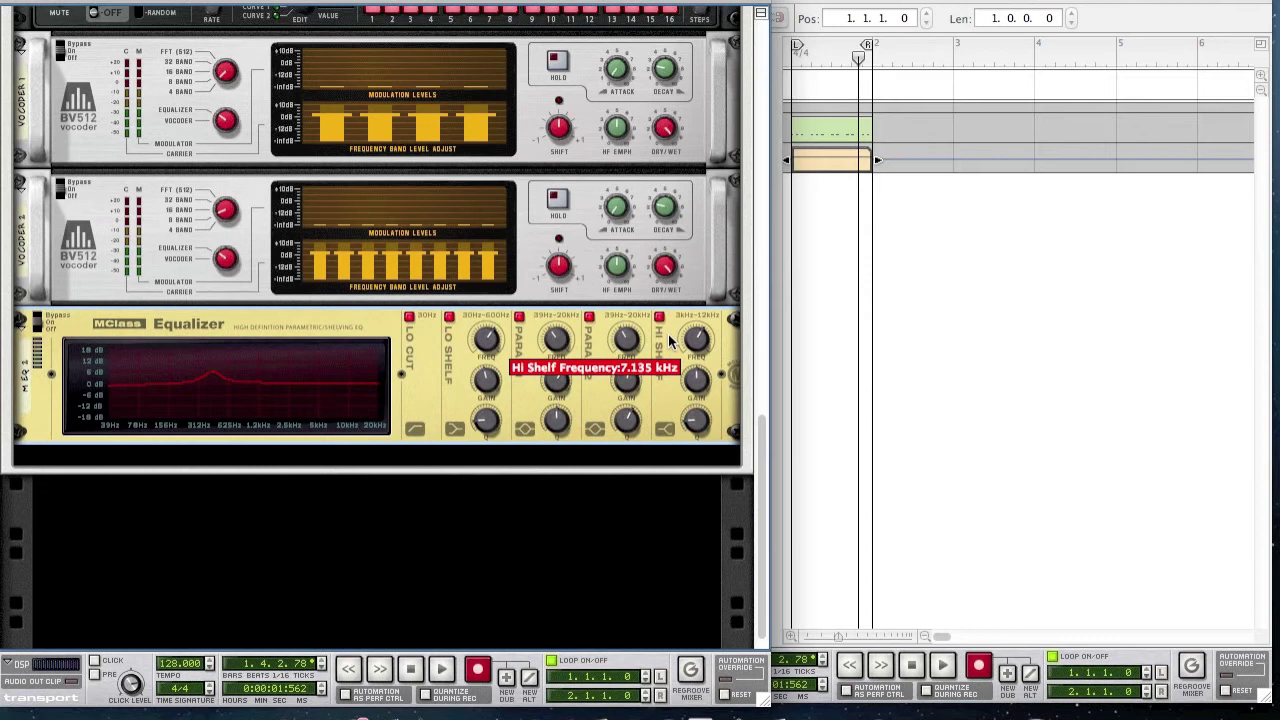
left_click_drag(700, 382, 668, 372)
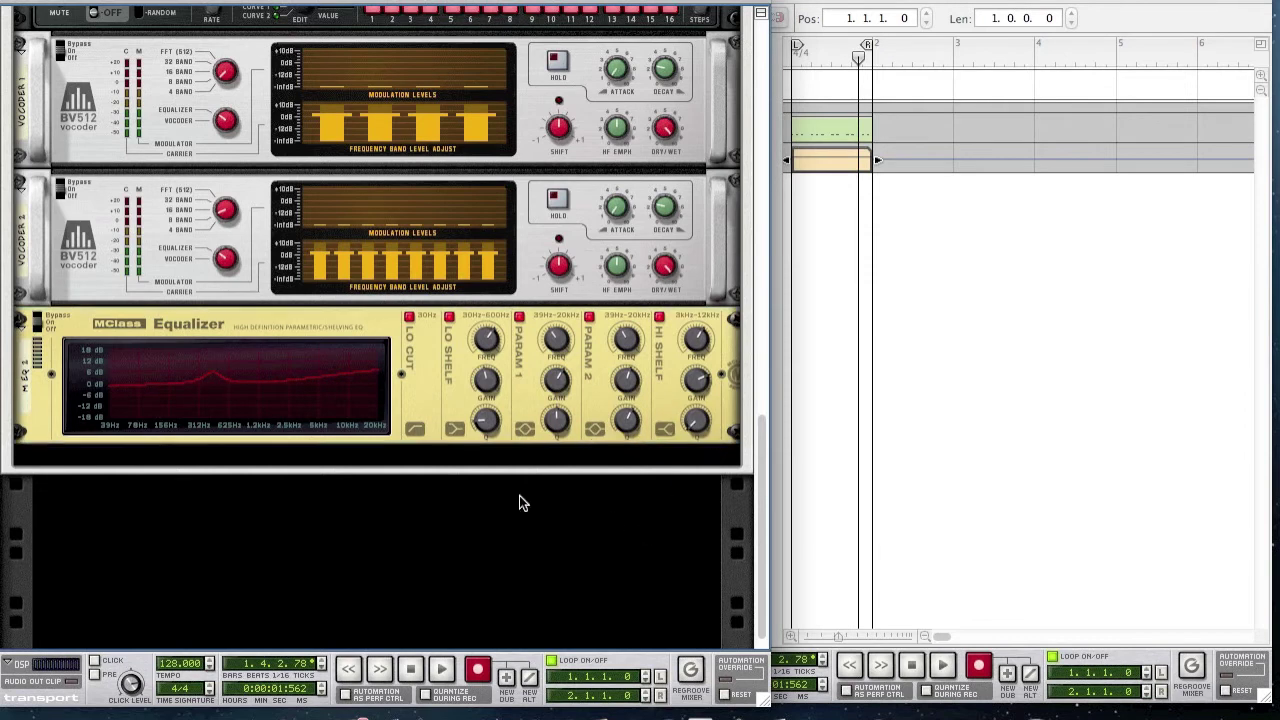
- Add a second MClass Equalizer and enable its Lo Cut, Lo Shelf and Hi Shelf bands
right_click(423, 415)
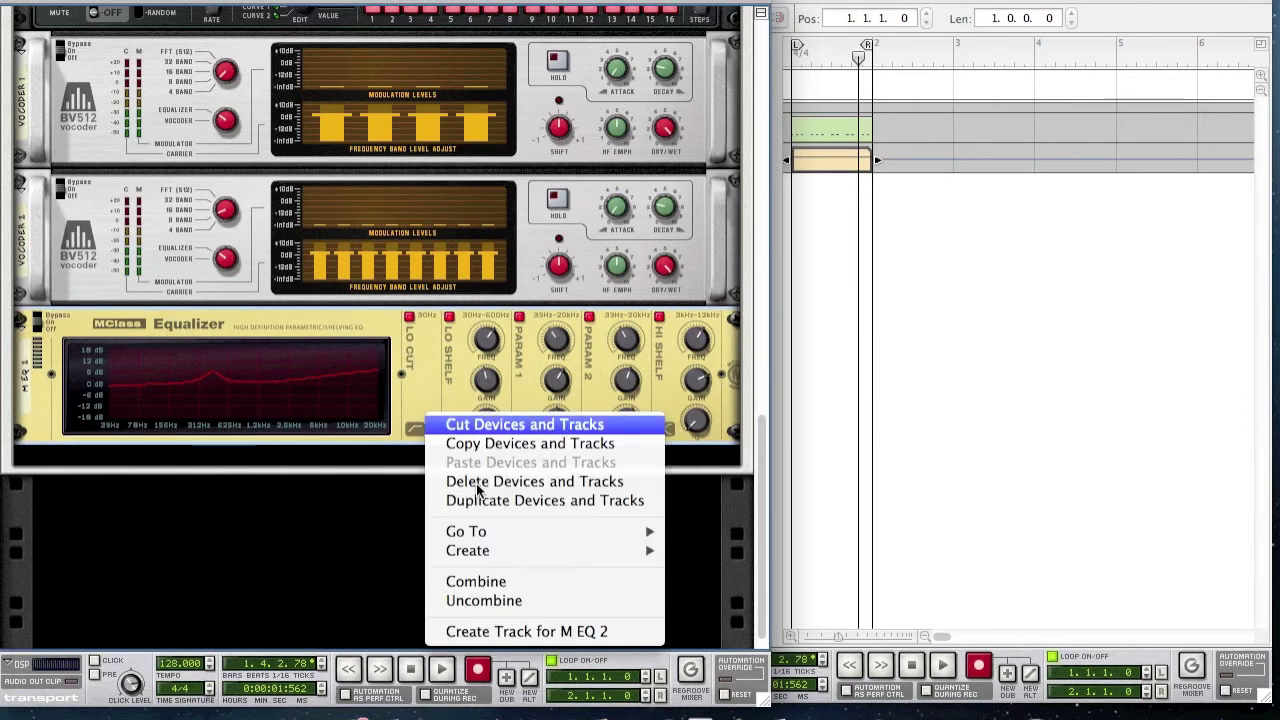
mouse_move(509, 541)
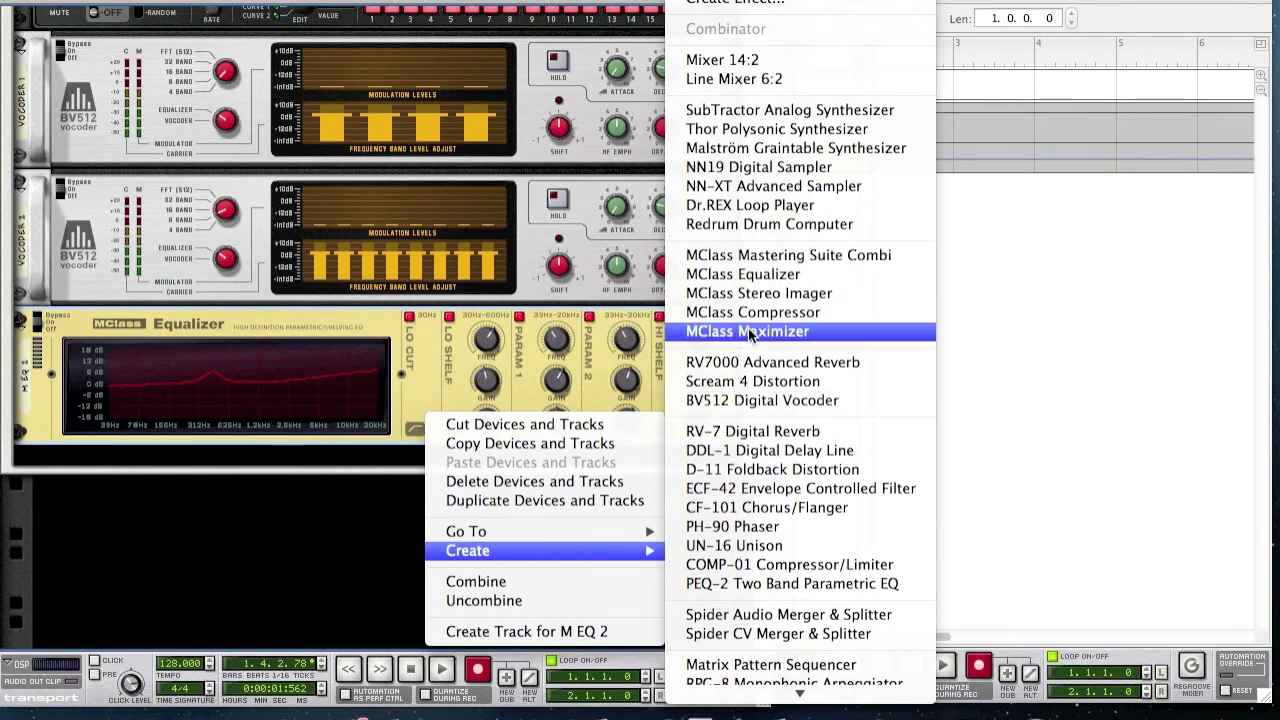
left_click(741, 276)
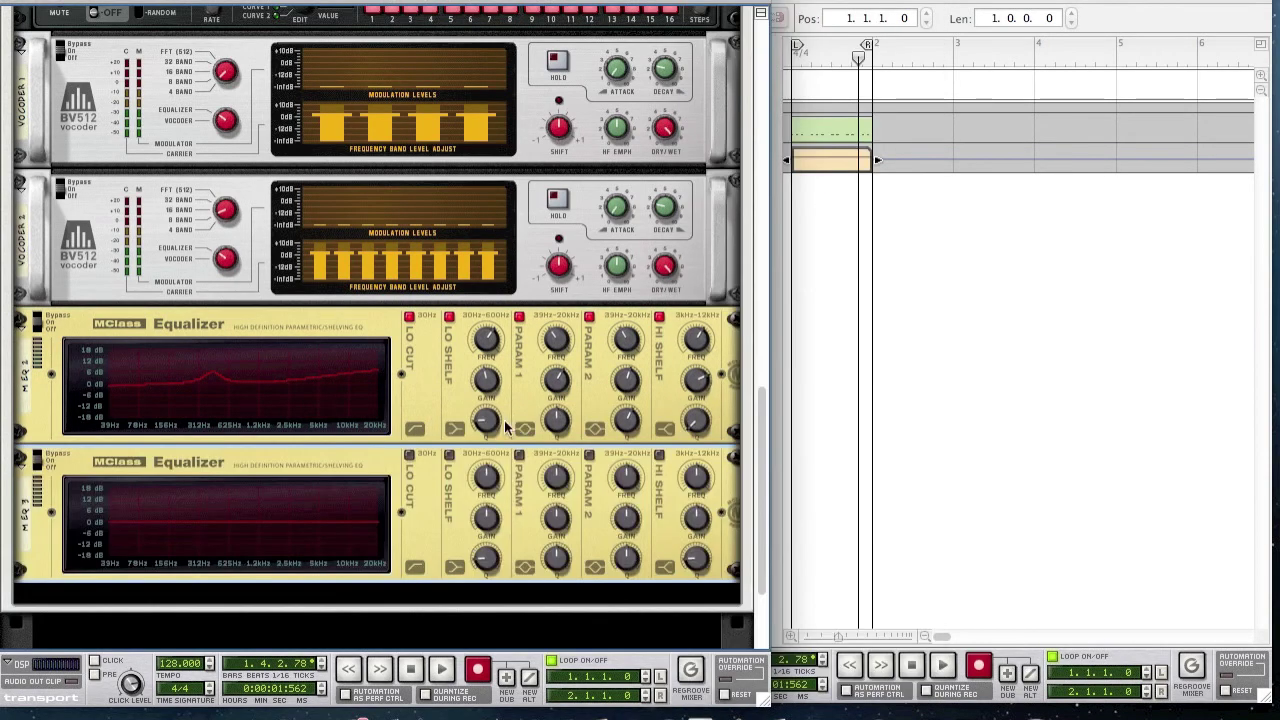
scroll(488, 630, "down", 5)
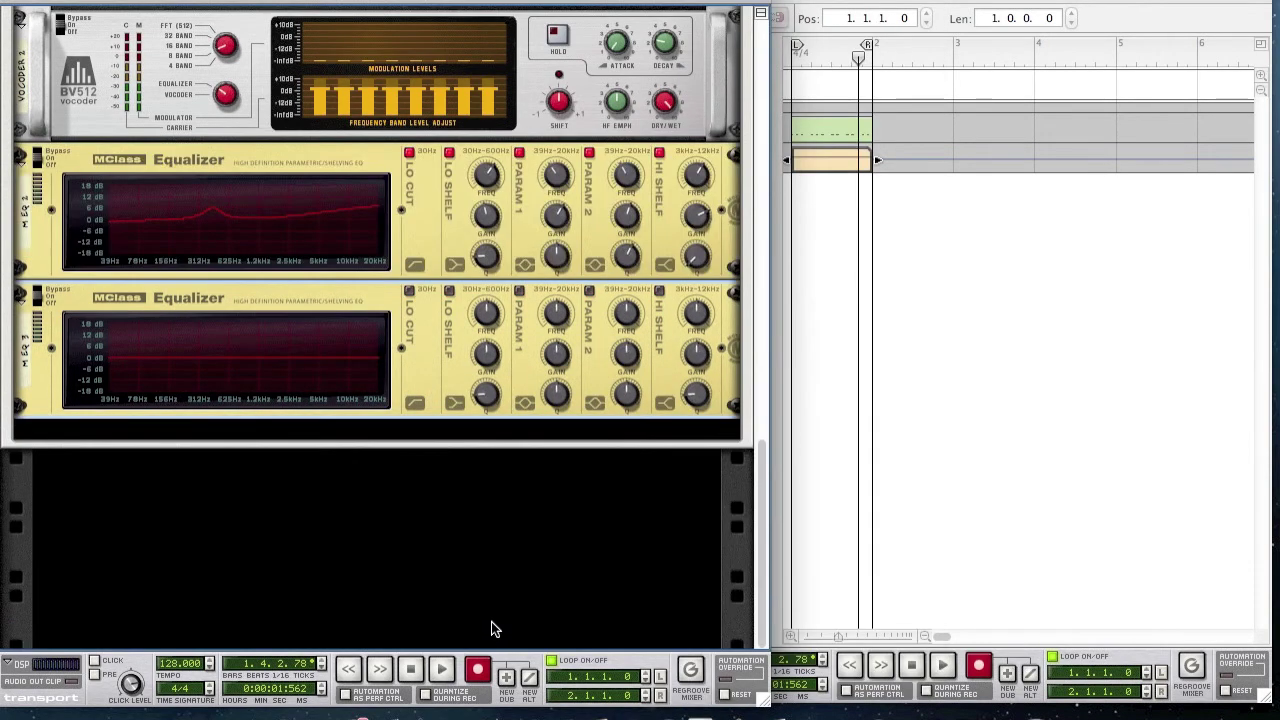
left_click(410, 291)
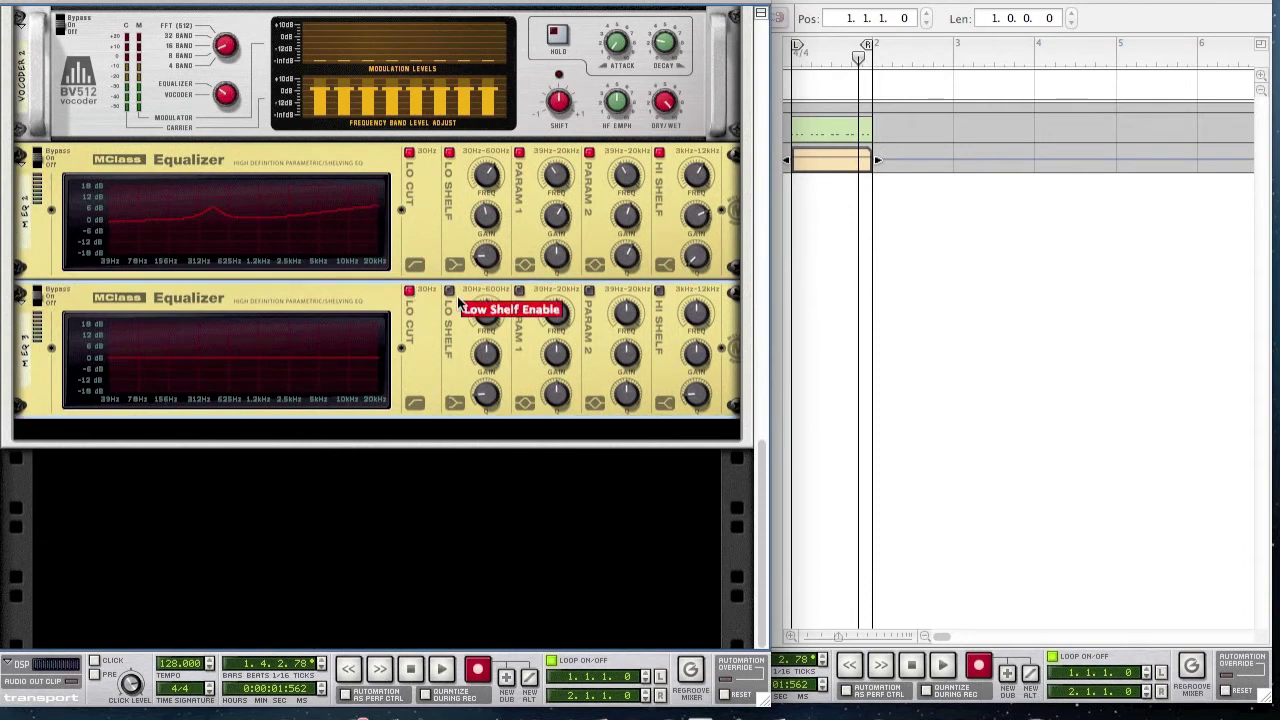
left_click(449, 291)
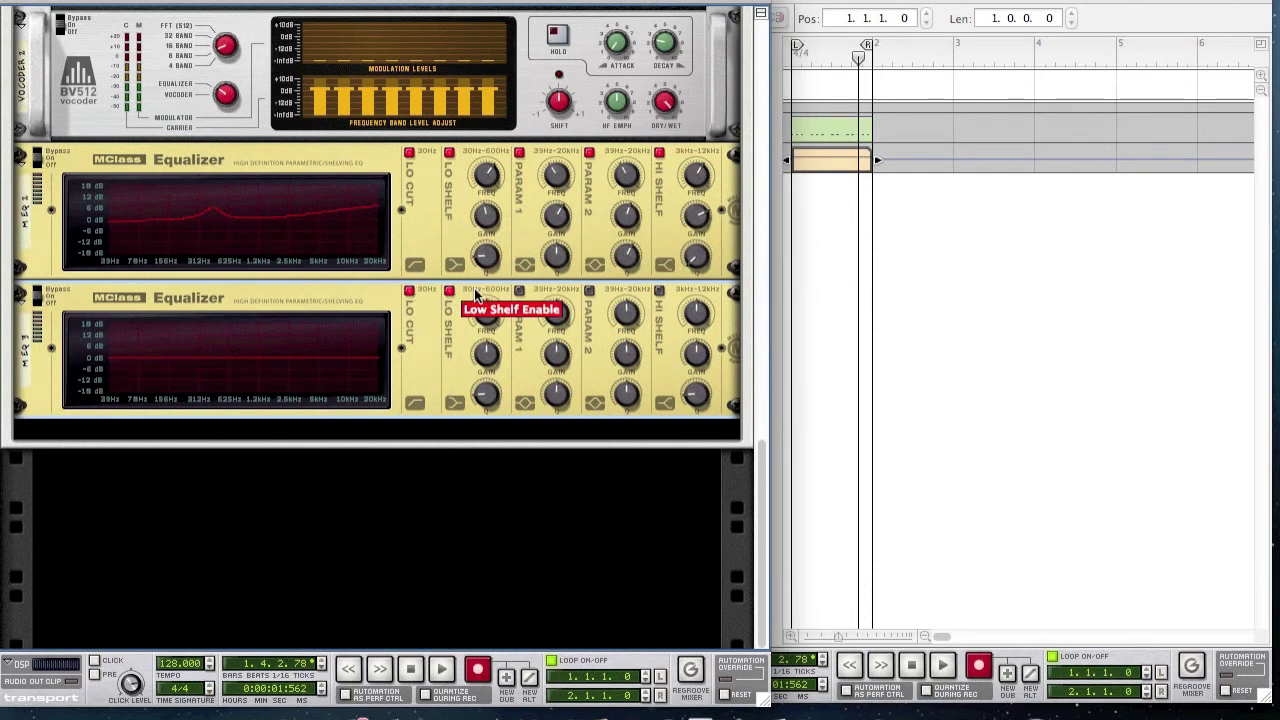
left_click(659, 291)
- Set the second EQ's low shelf to about 259 Hz with -2.3 dB gain
left_click_drag(480, 328, 457, 316)
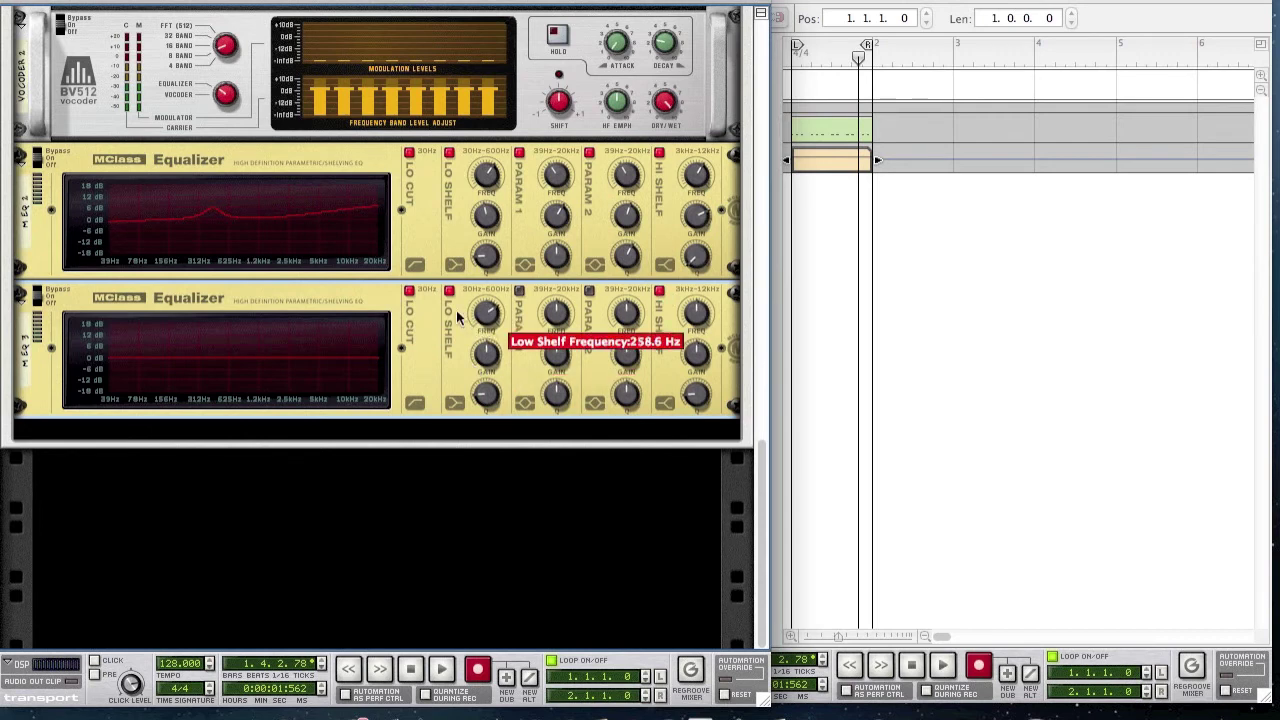
left_click_drag(494, 358, 492, 370)
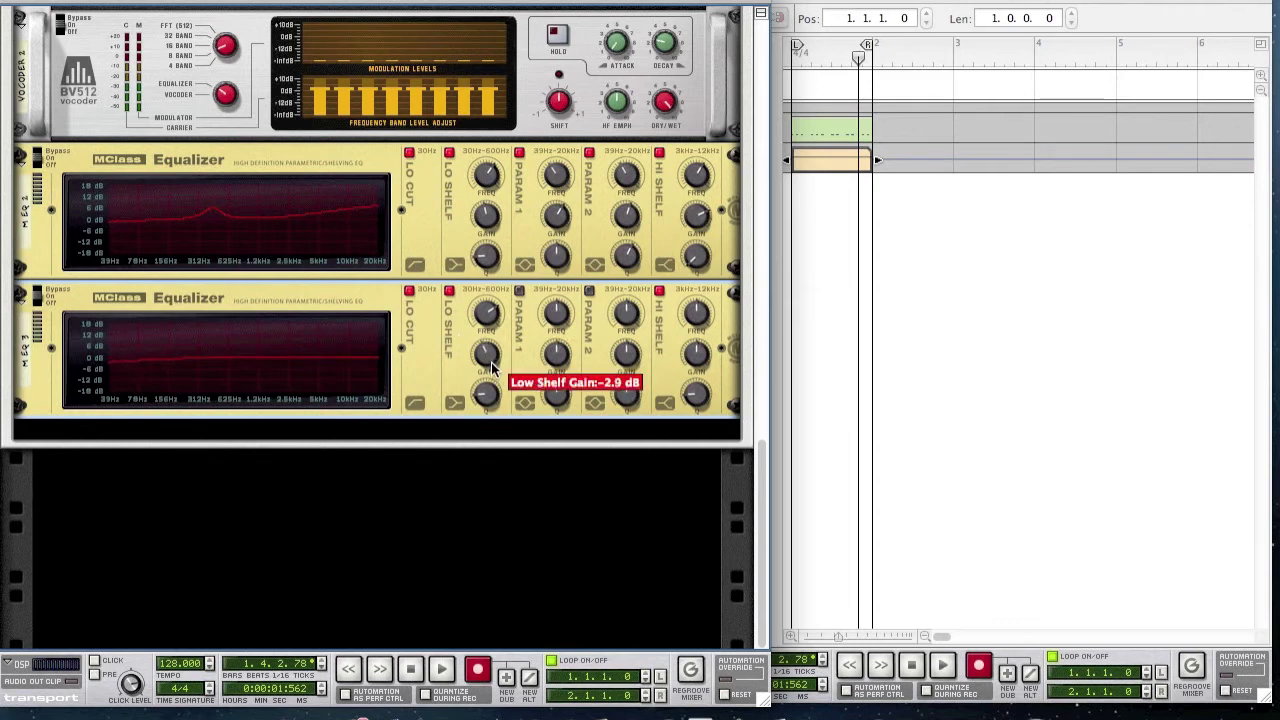
left_click_drag(492, 370, 492, 369)
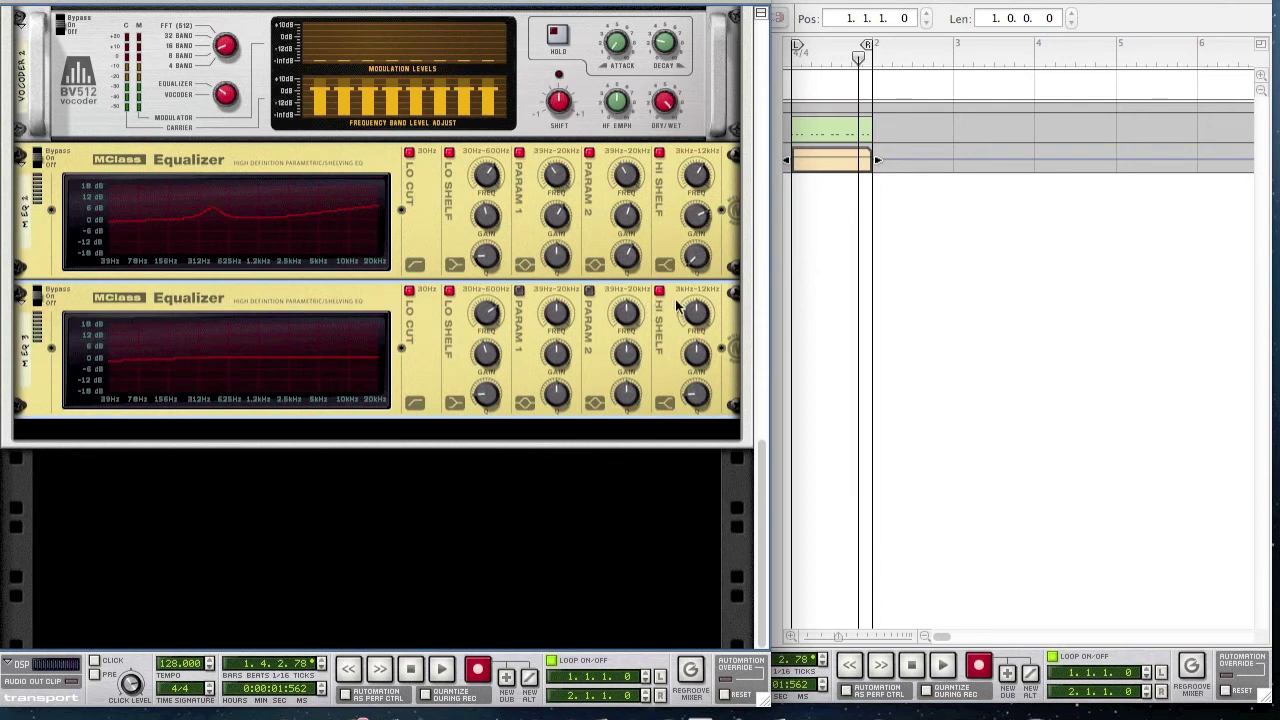
- Cut the high shelf near 6.7 kHz by 10.9 dB and steepen it with Q 0.94
left_click_drag(695, 318, 684, 320)
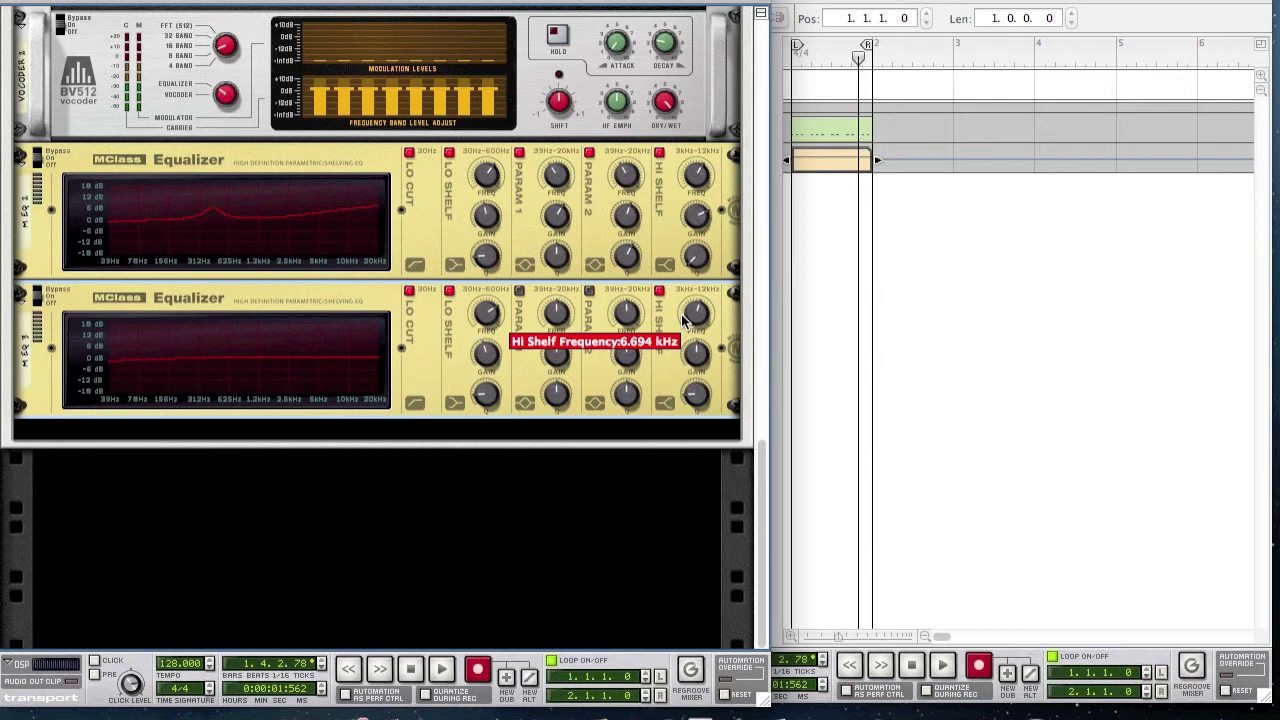
left_click_drag(698, 366, 700, 398)
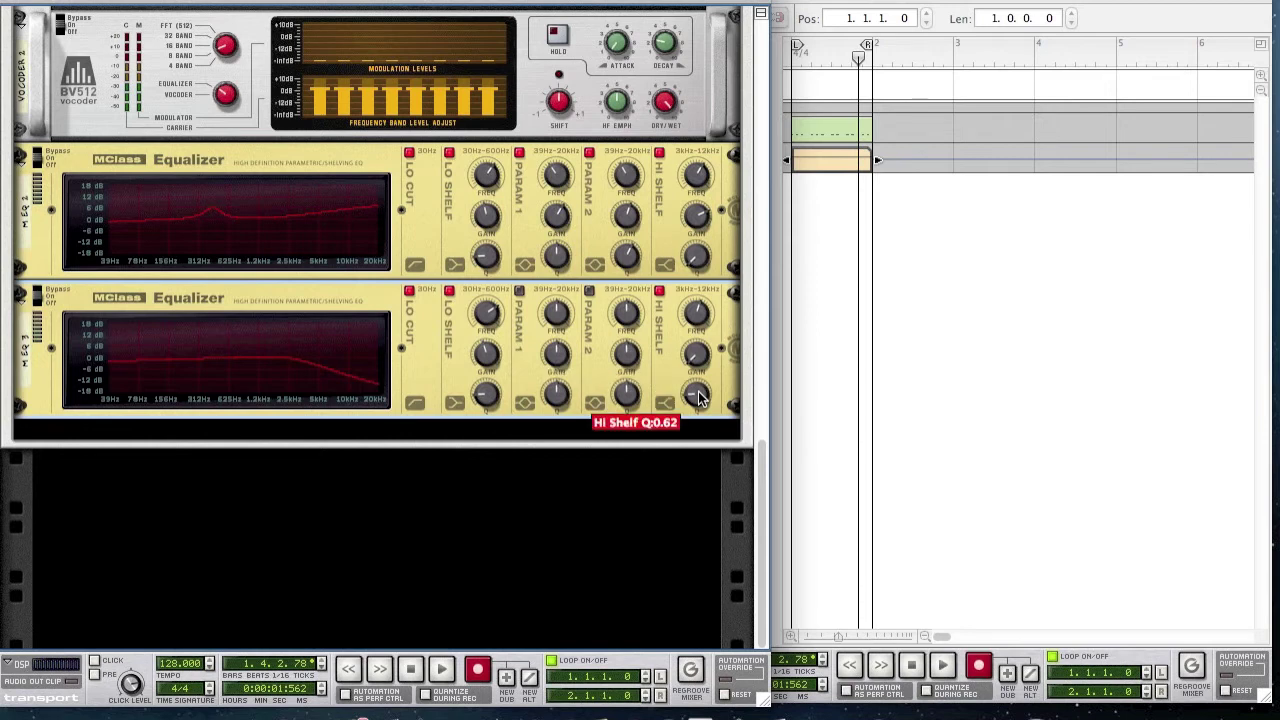
left_click_drag(704, 401, 709, 381)
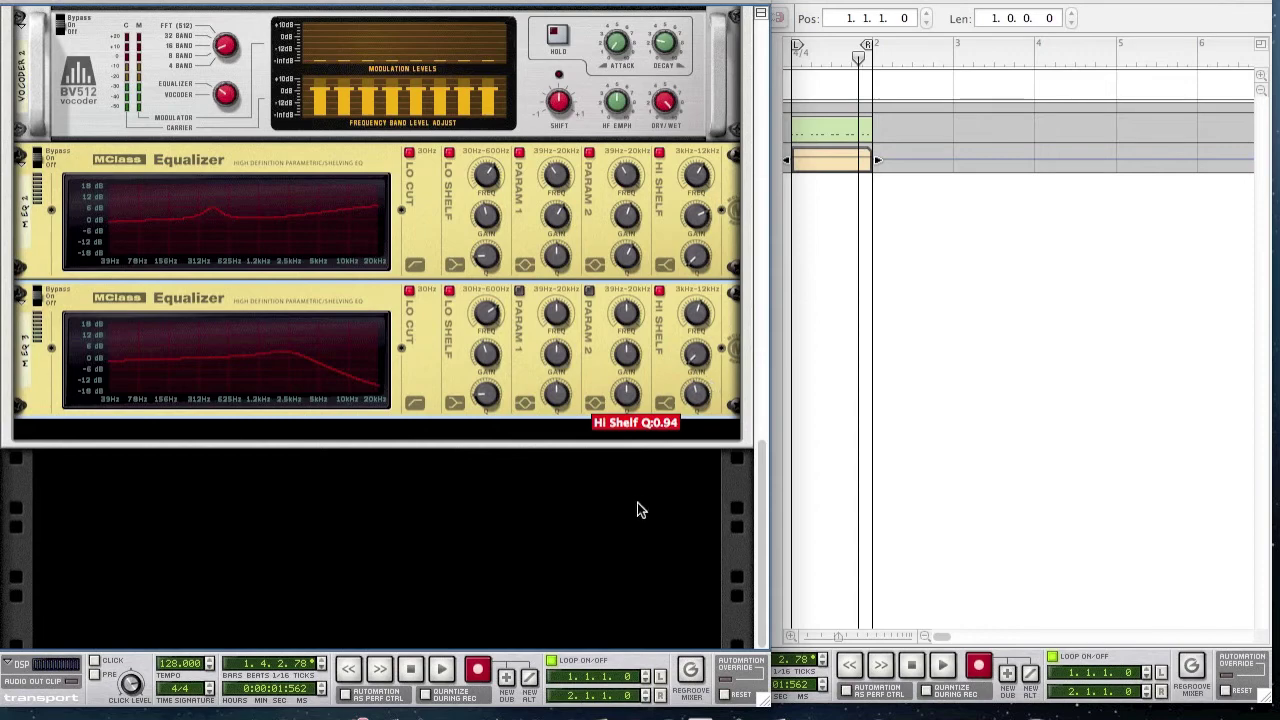
- Add a third MClass Equalizer with its Lo Cut, Param 1 and Hi Shelf bands enabled
right_click(433, 364)
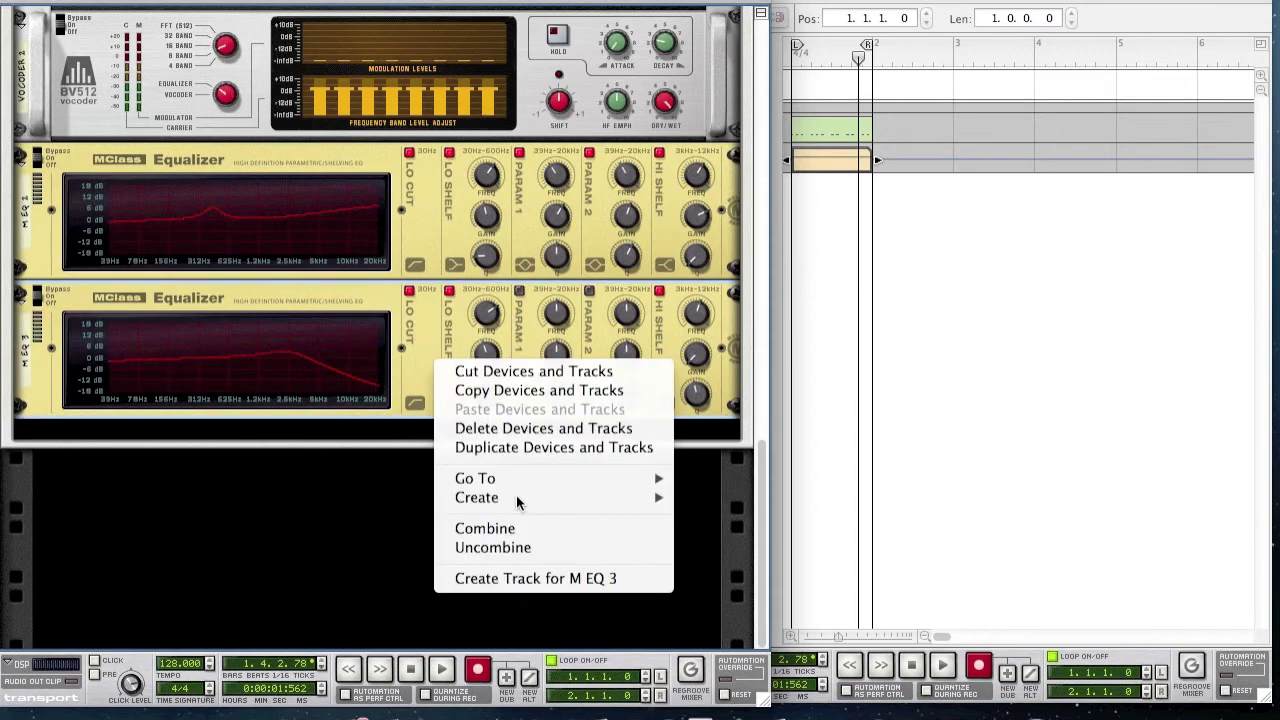
mouse_move(523, 497)
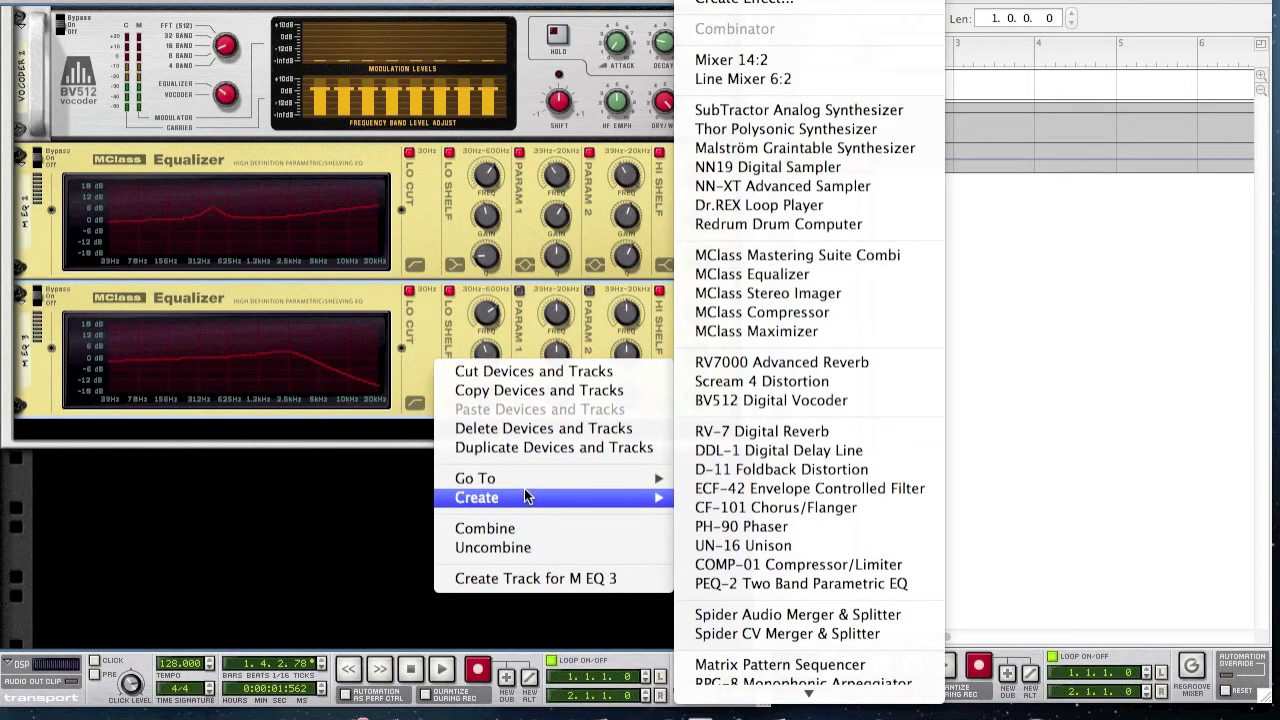
left_click(765, 276)
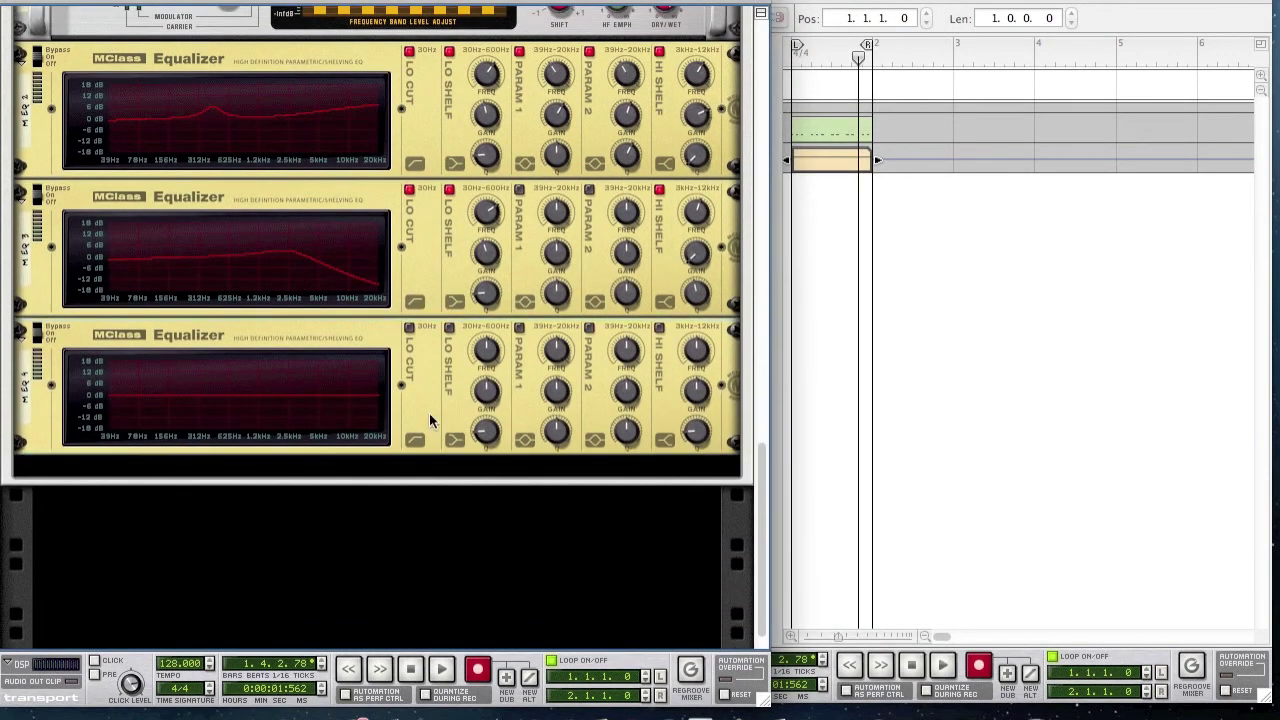
left_click(409, 330)
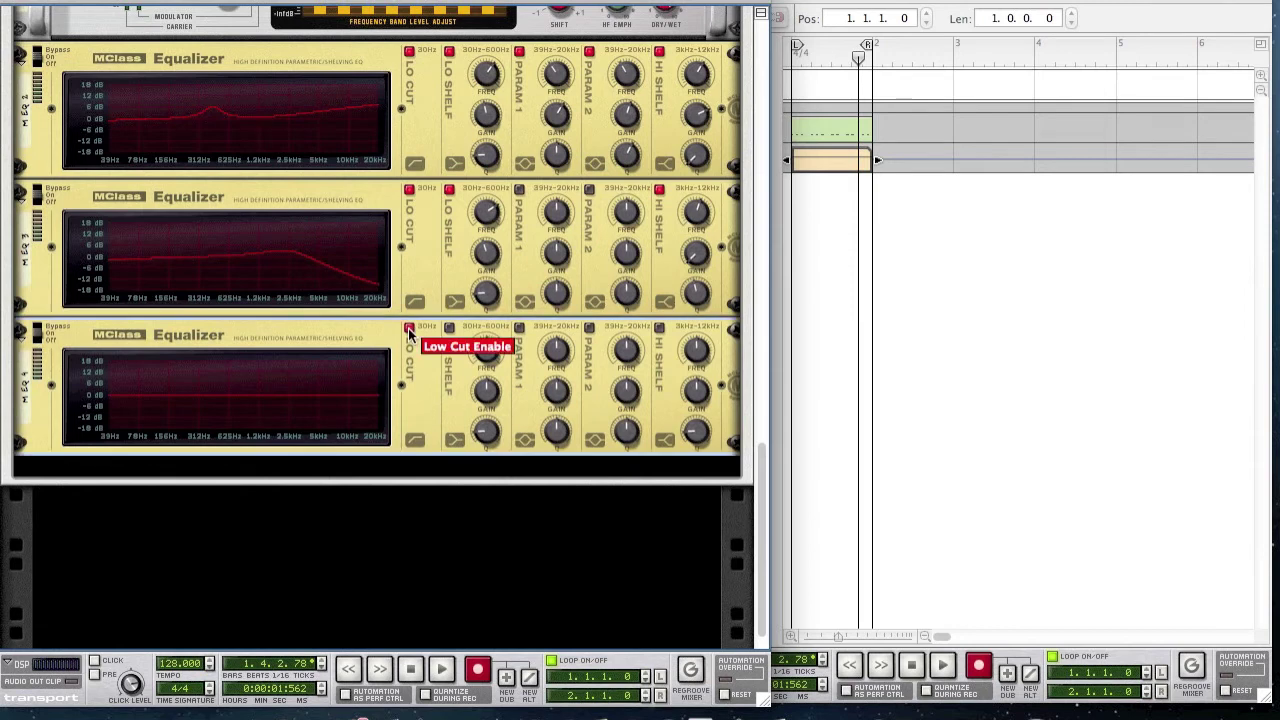
left_click(520, 328)
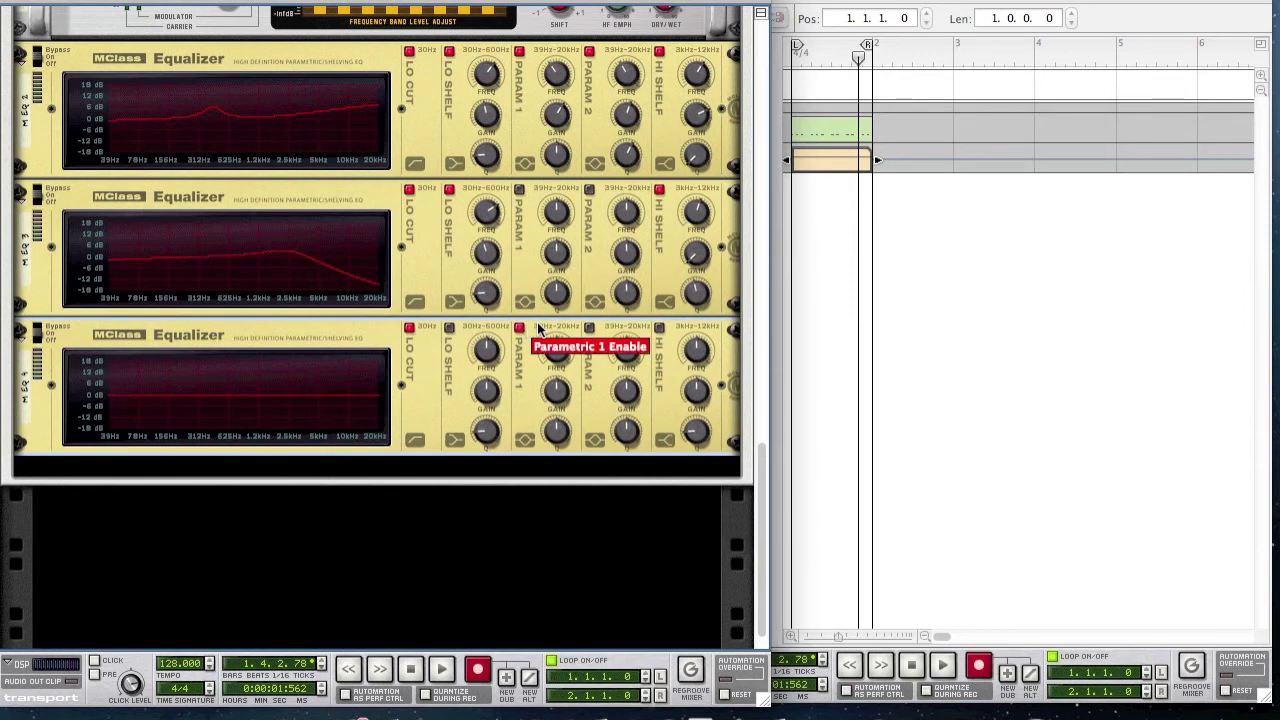
left_click(659, 328)
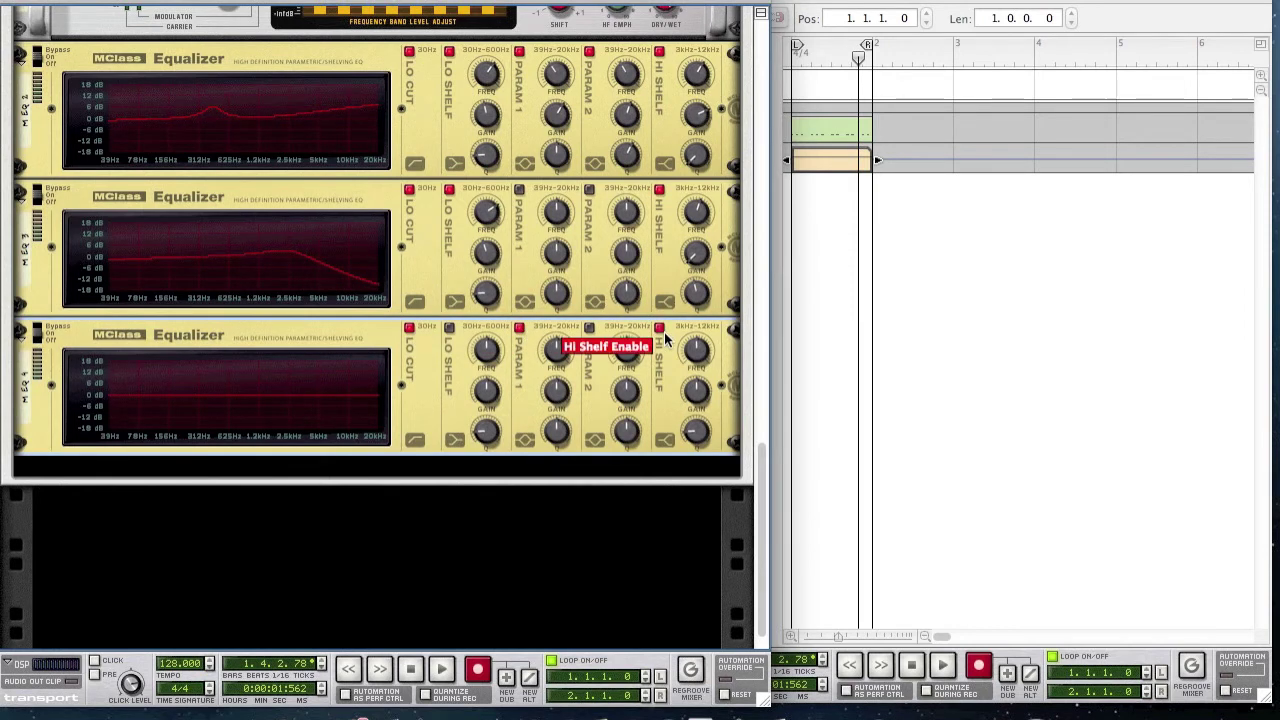
scroll(607, 539, "down", 2)
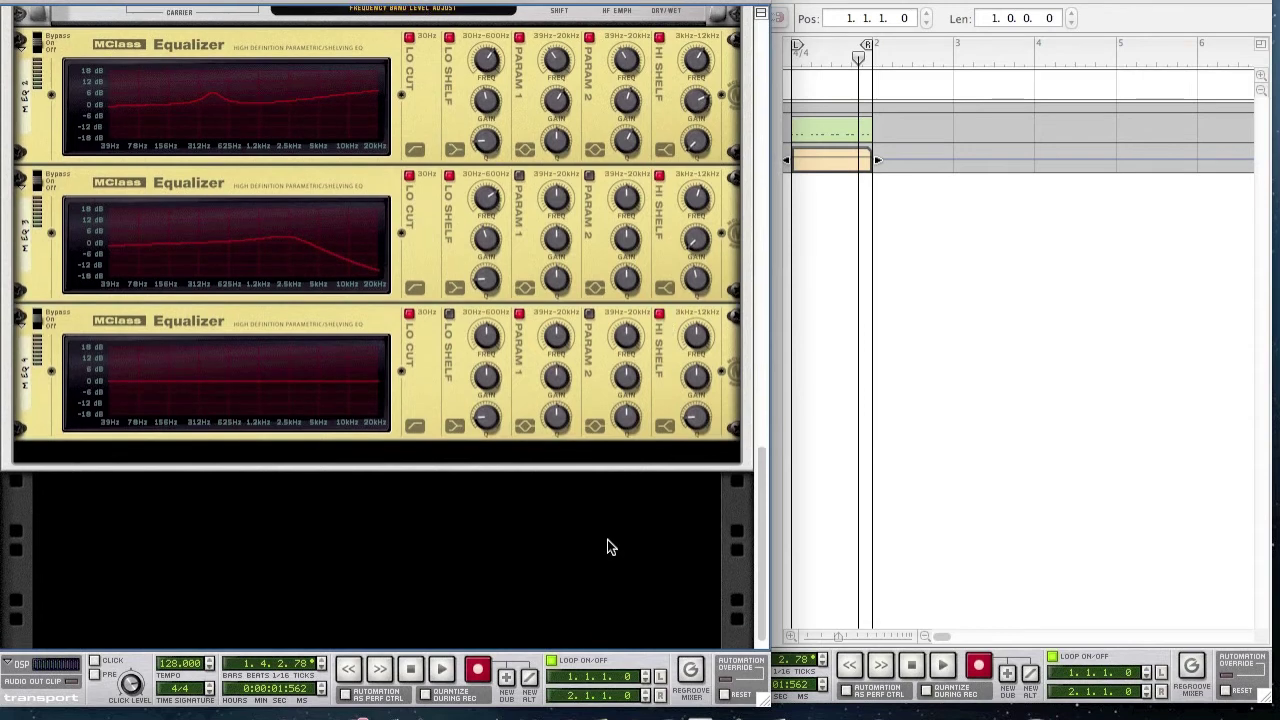
- Boost the third EQ's Parametric 1 by 4 dB at 8.351 kHz, raise its Q, and lift the high shelf slightly
left_click_drag(557, 340, 537, 320)
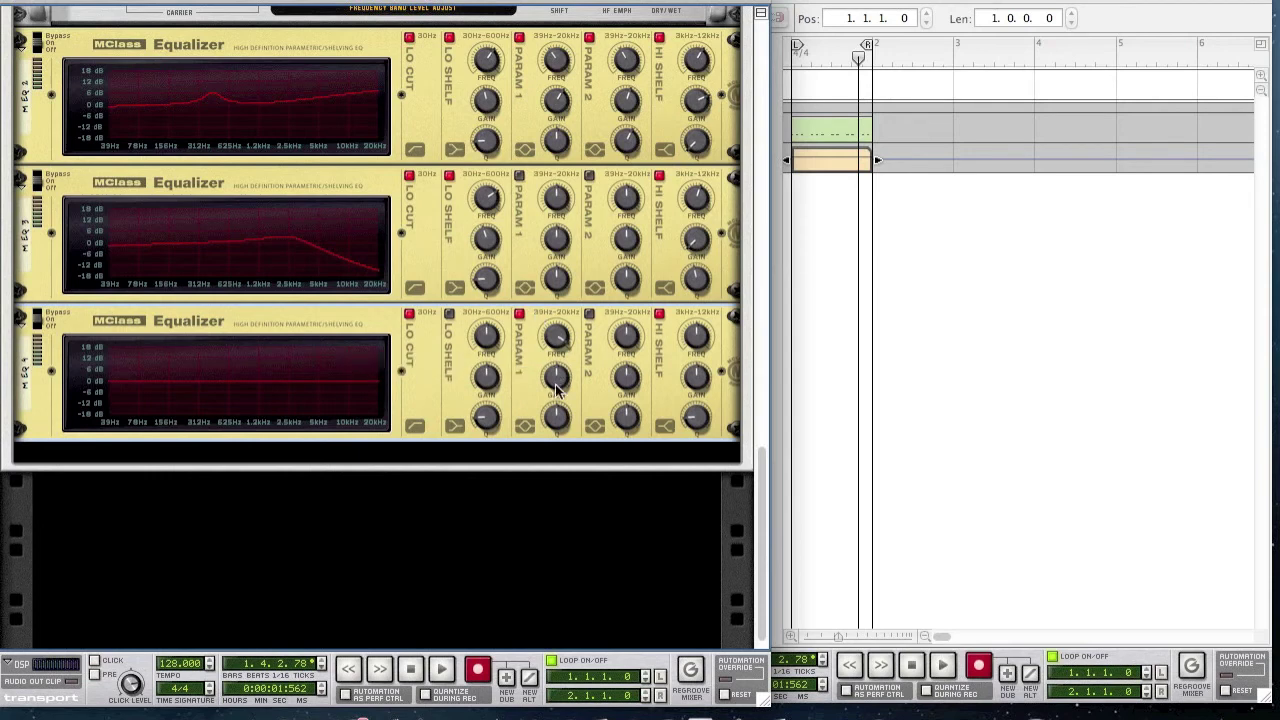
left_click_drag(557, 392, 531, 387)
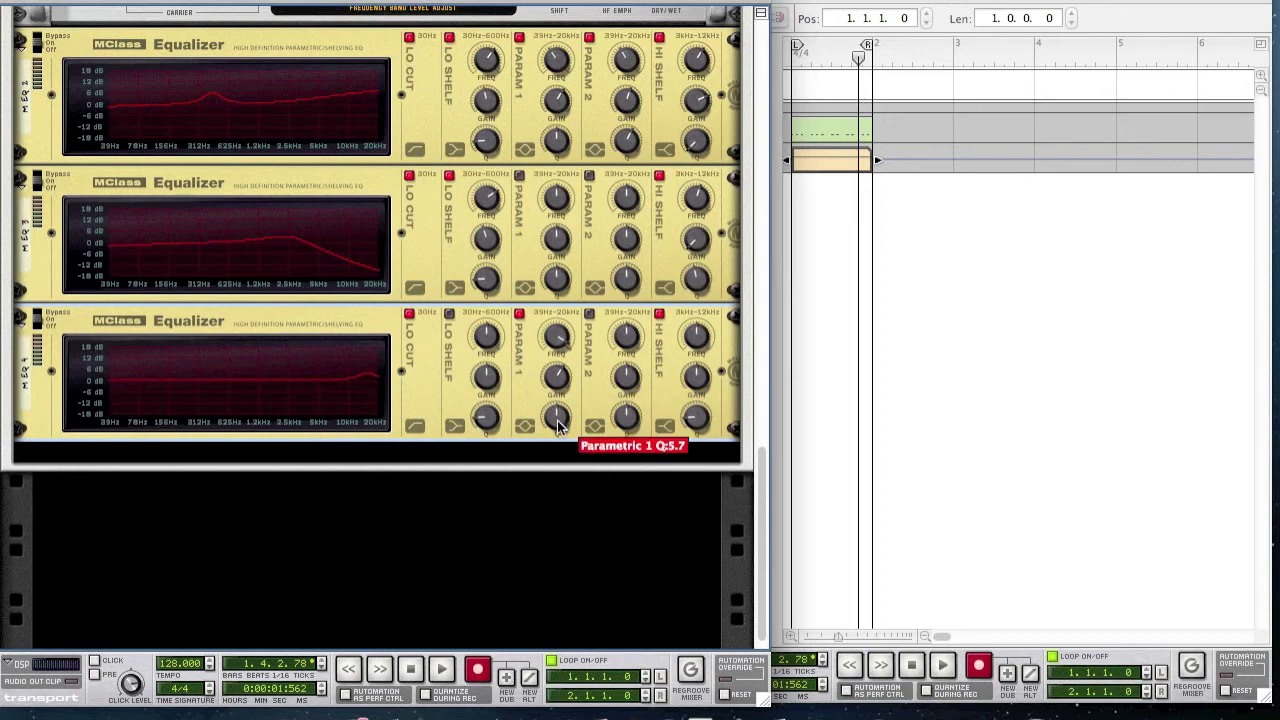
scroll(558, 426, "up", 2)
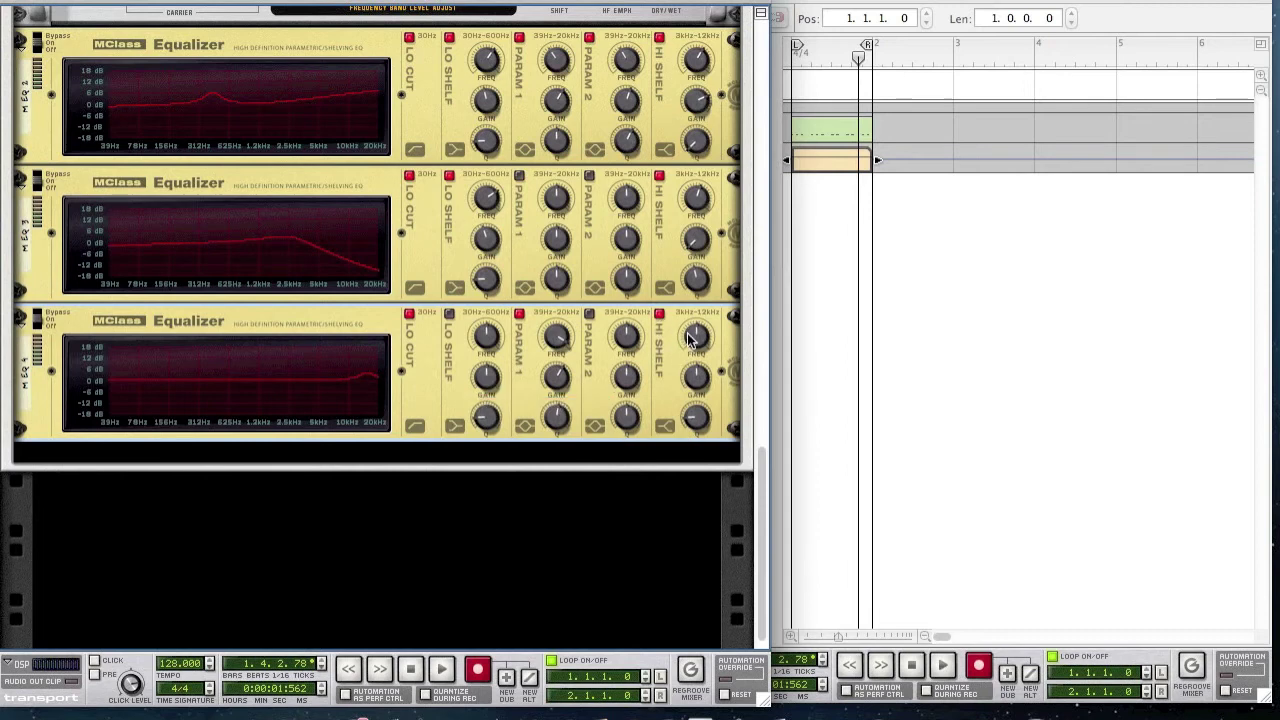
mouse_move(689, 340)
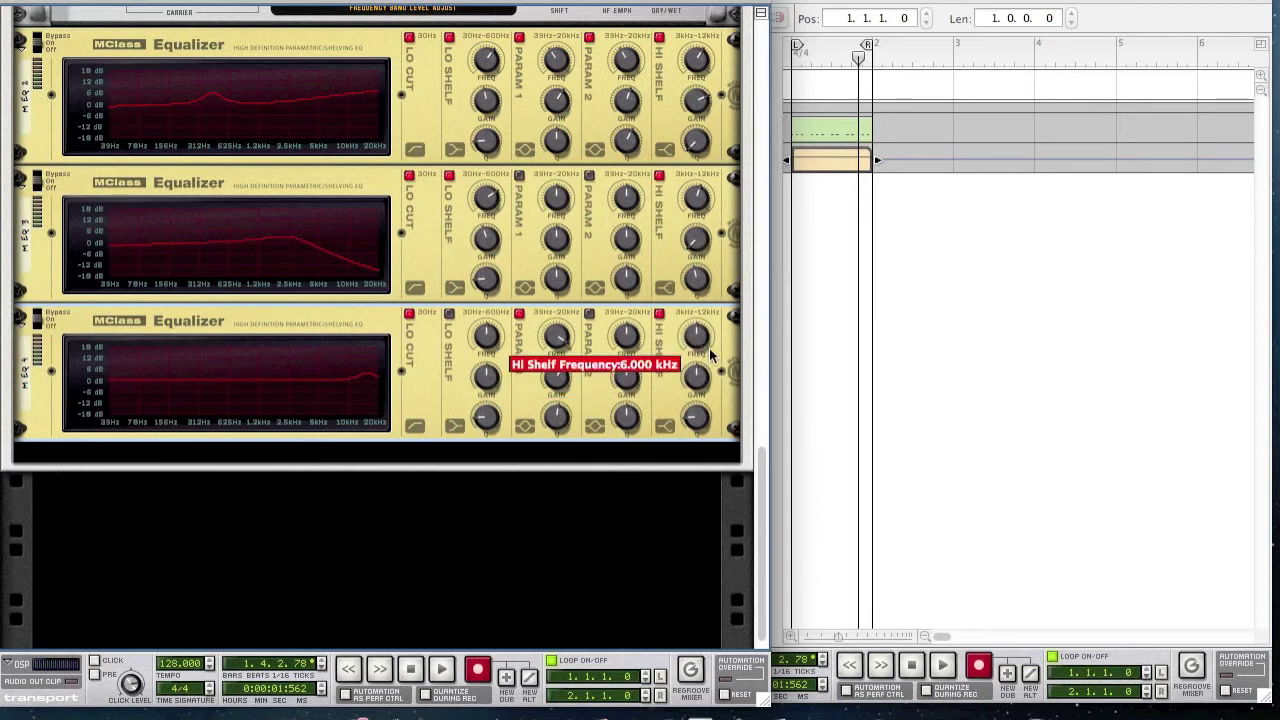
mouse_move(709, 375)
left_click_drag(703, 378, 698, 381)
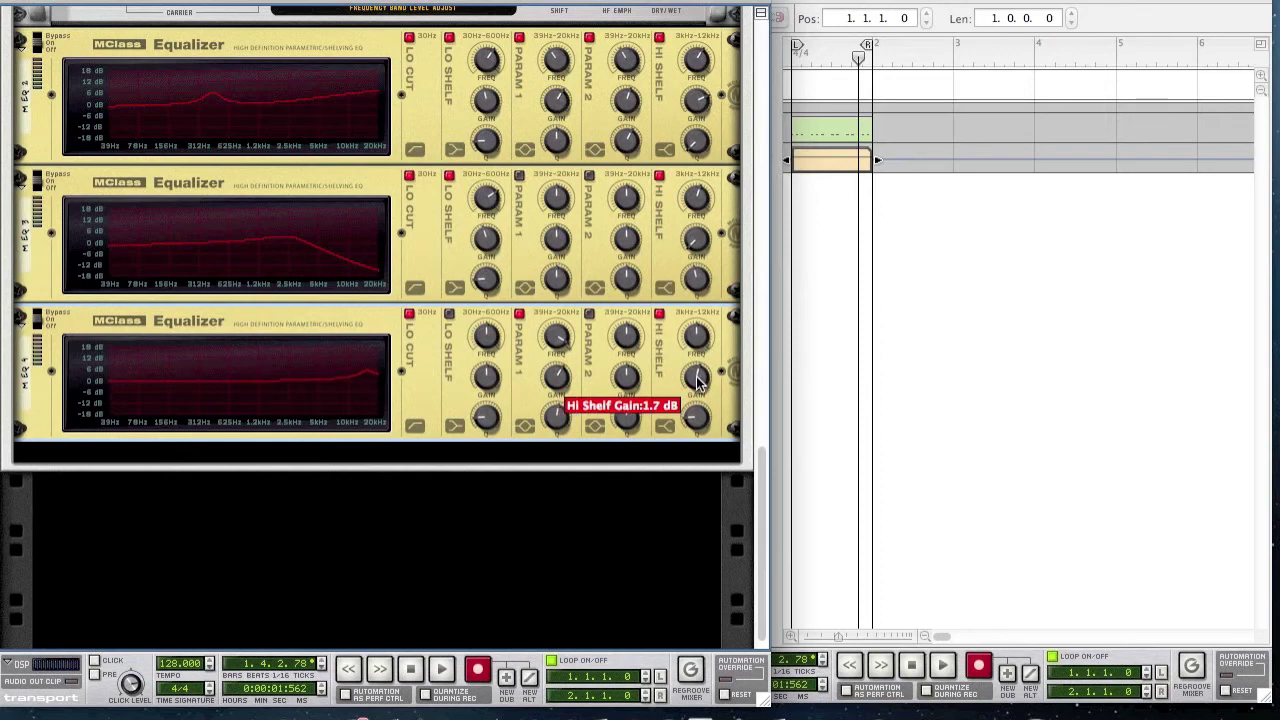
mouse_move(703, 431)
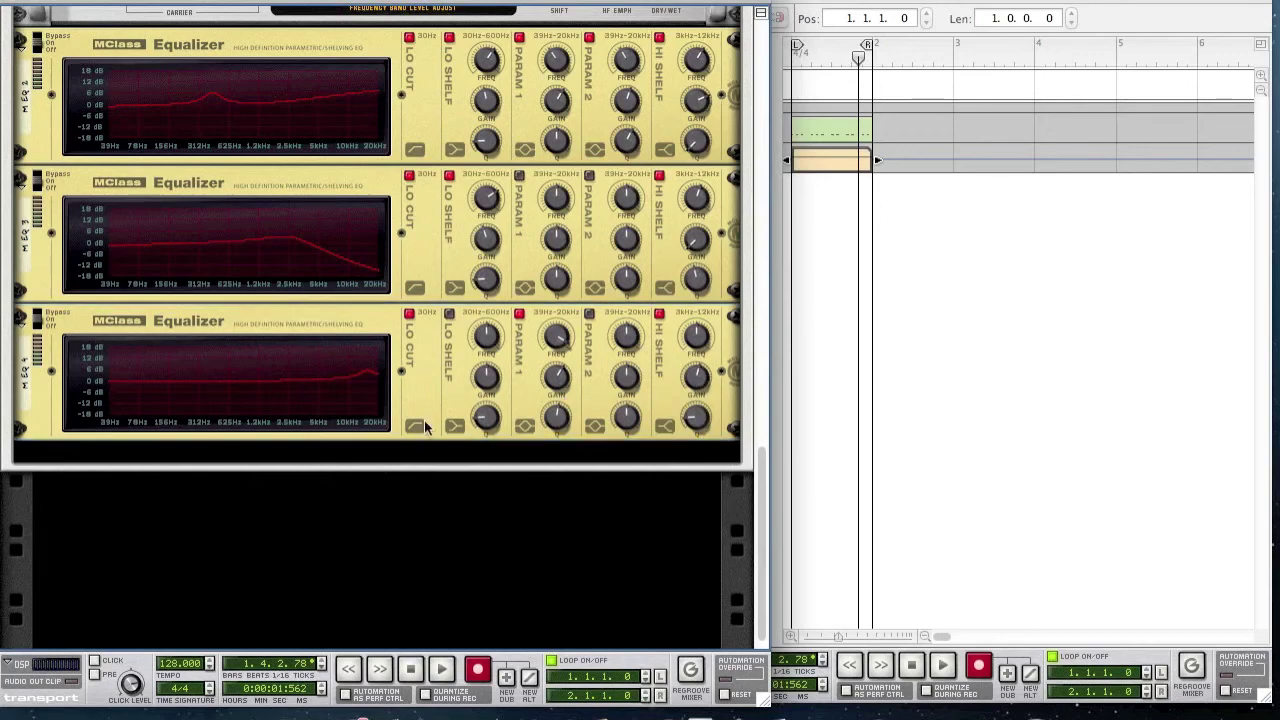
- Add an MClass Compressor after the equalizers and set 1.5 dB input gain and the threshold
right_click(466, 518)
mouse_move(480, 555)
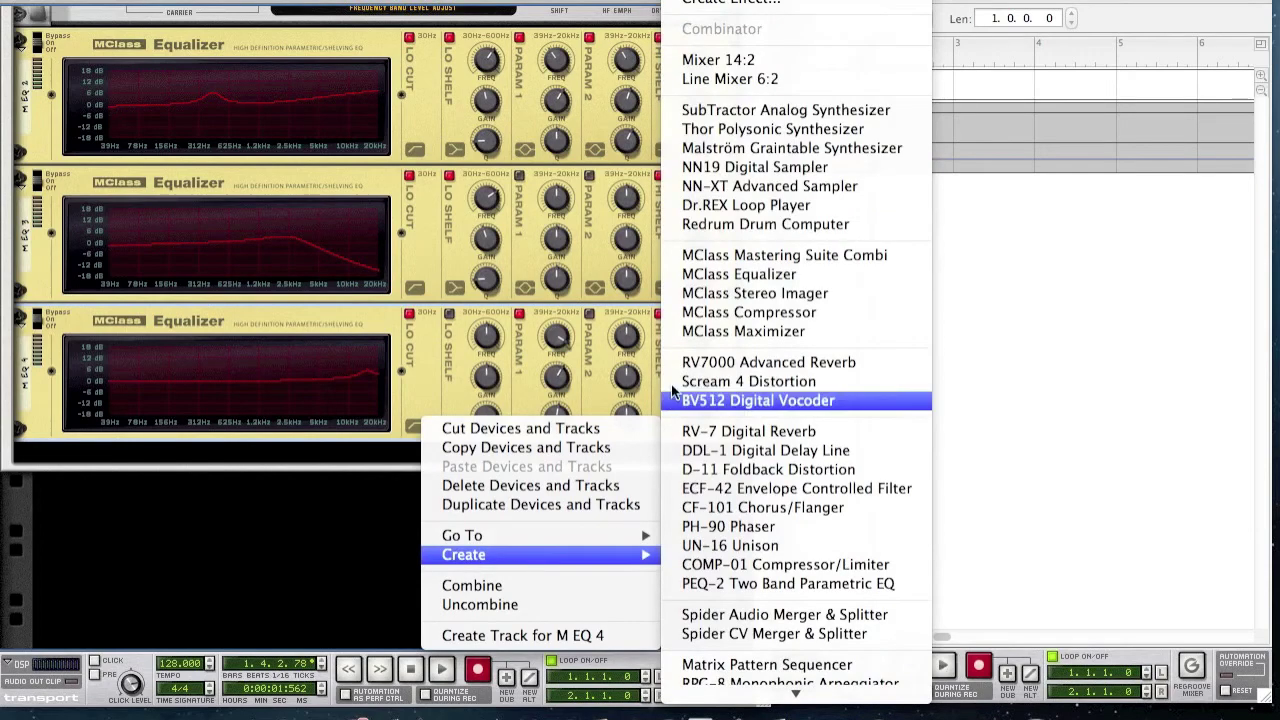
left_click(735, 313)
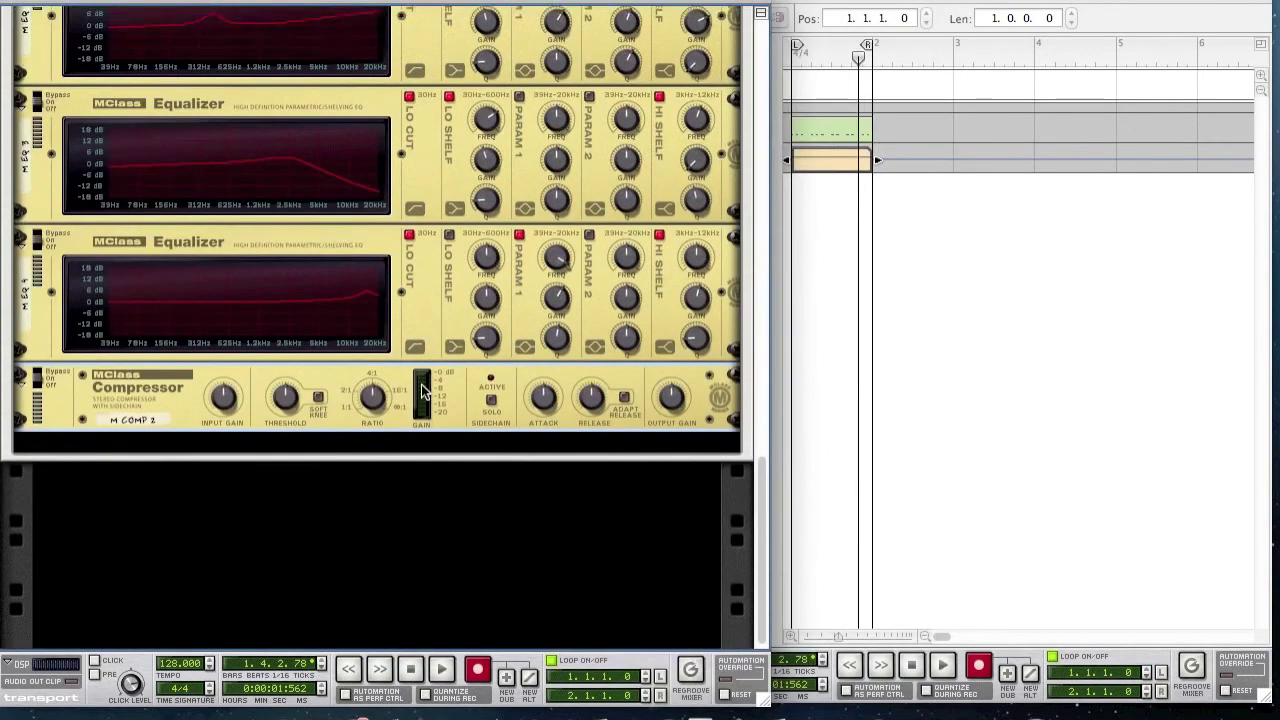
left_click_drag(226, 396, 220, 398)
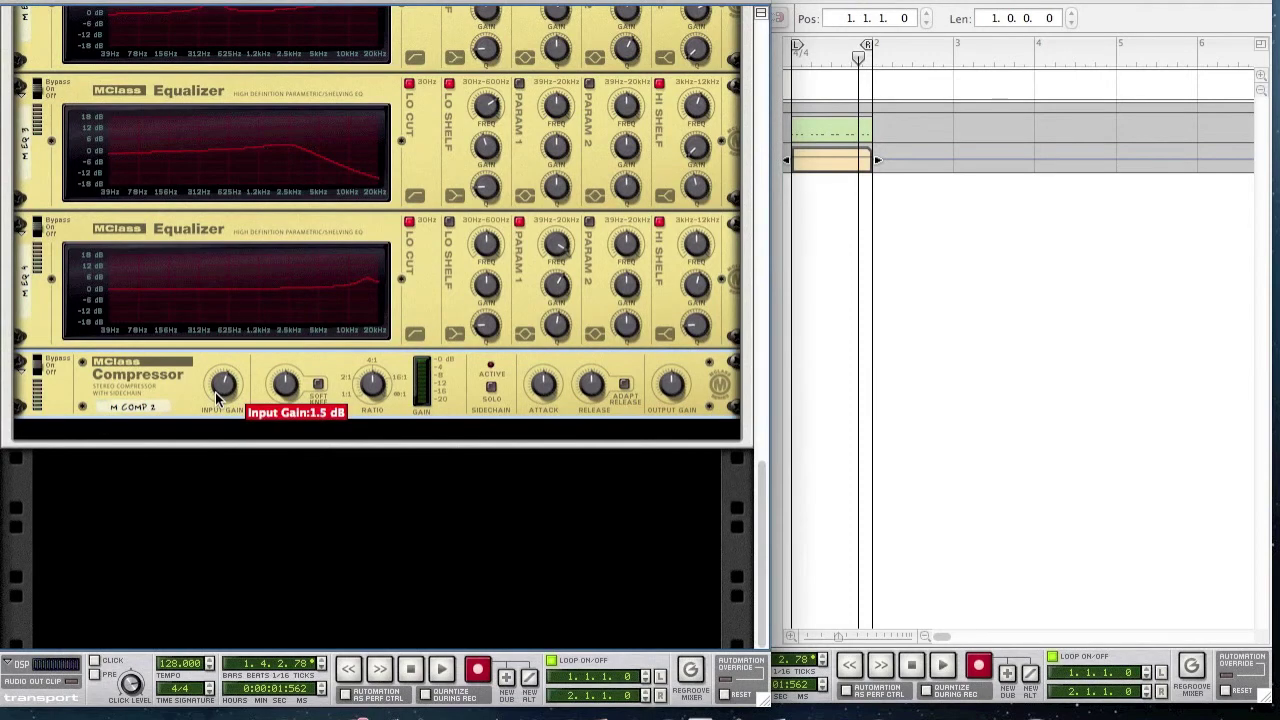
left_click_drag(285, 384, 281, 348)
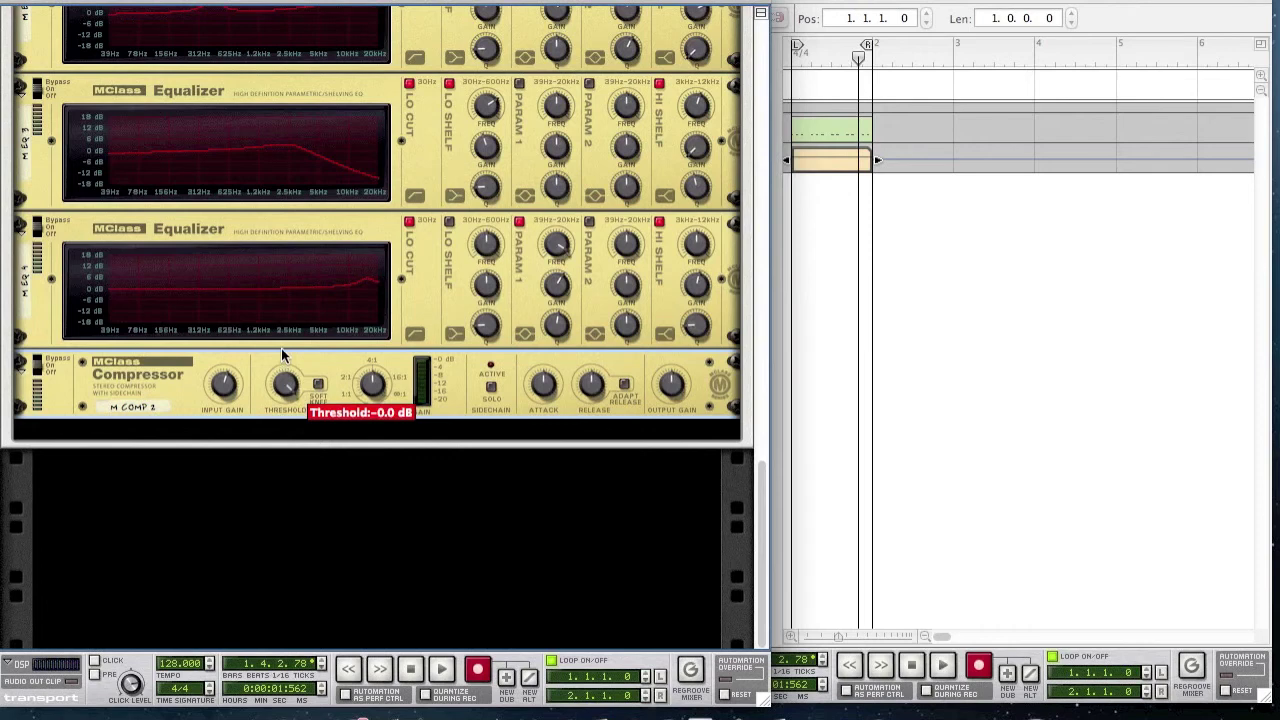
left_click_drag(281, 348, 281, 348)
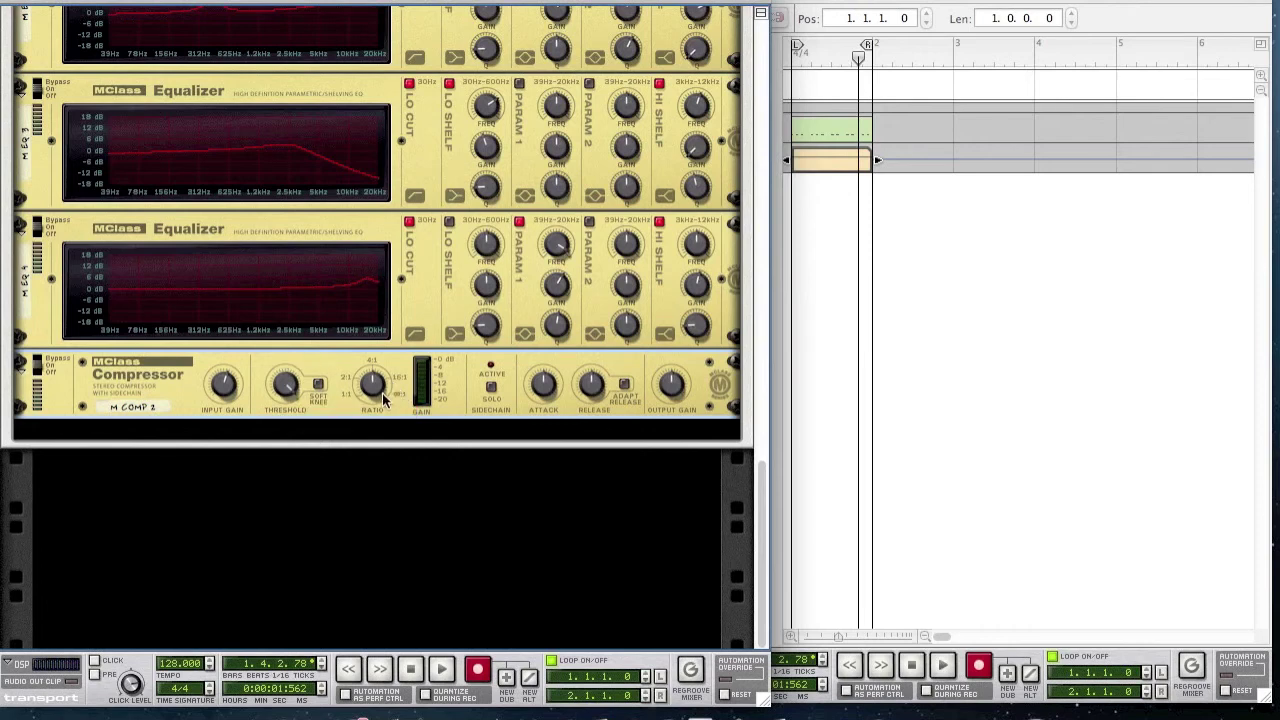
- Set the compressor ratio to 44.7:1, attack to about 16 ms and output gain to 1.9 dB
left_click_drag(382, 393, 328, 375)
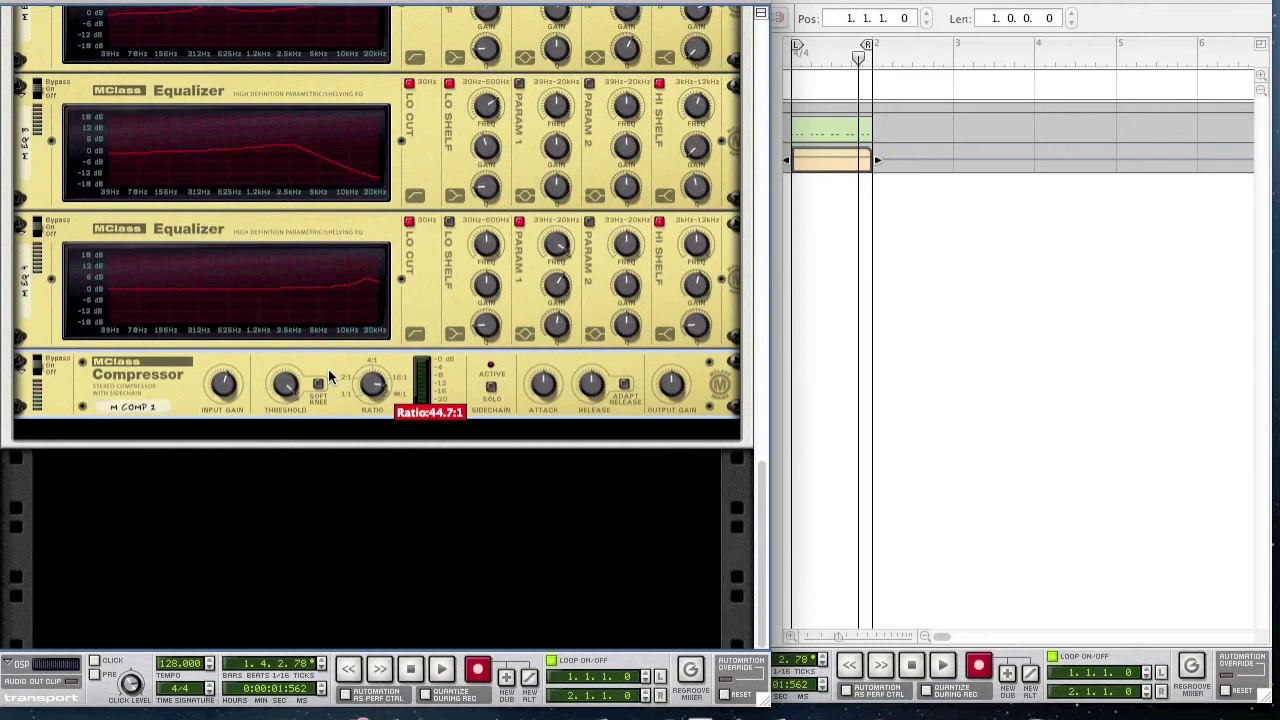
left_click_drag(328, 369, 338, 369)
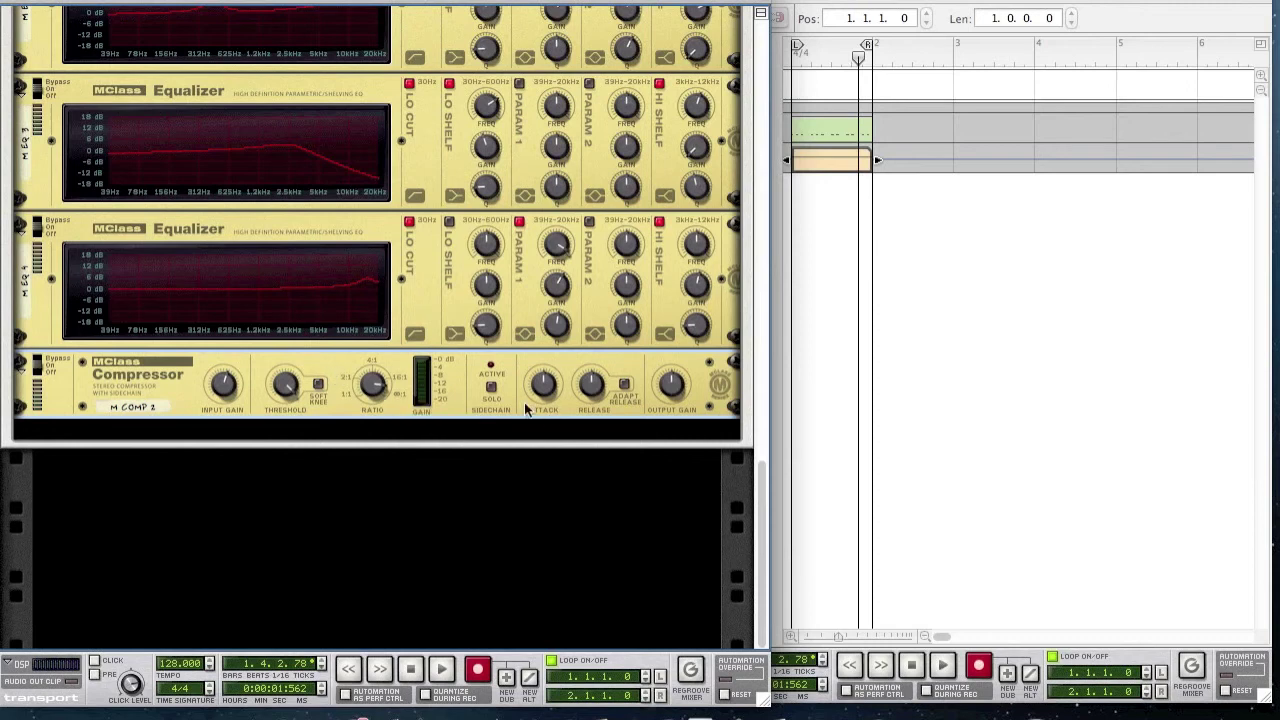
mouse_move(542, 384)
left_mouse_down()
mouse_move(545, 410)
mouse_move(572, 392)
mouse_move(565, 382)
left_mouse_up()
left_click_drag(645, 388, 645, 388)
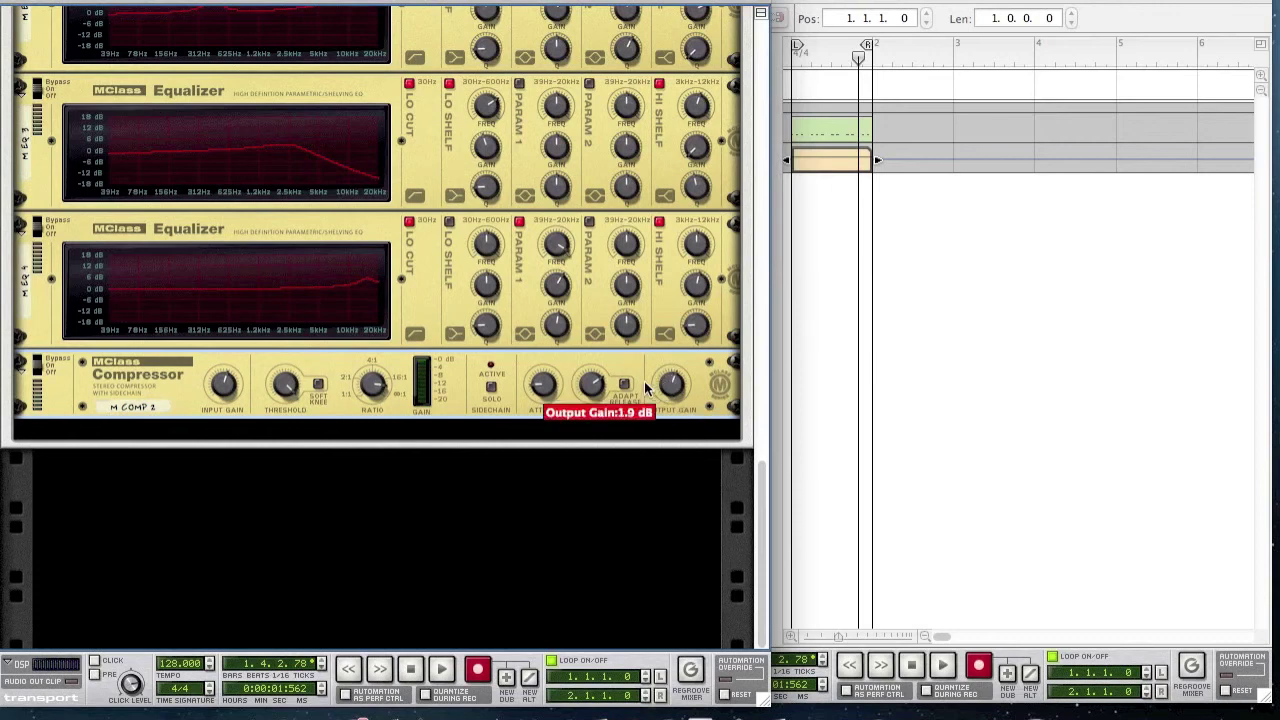
right_click(478, 401)
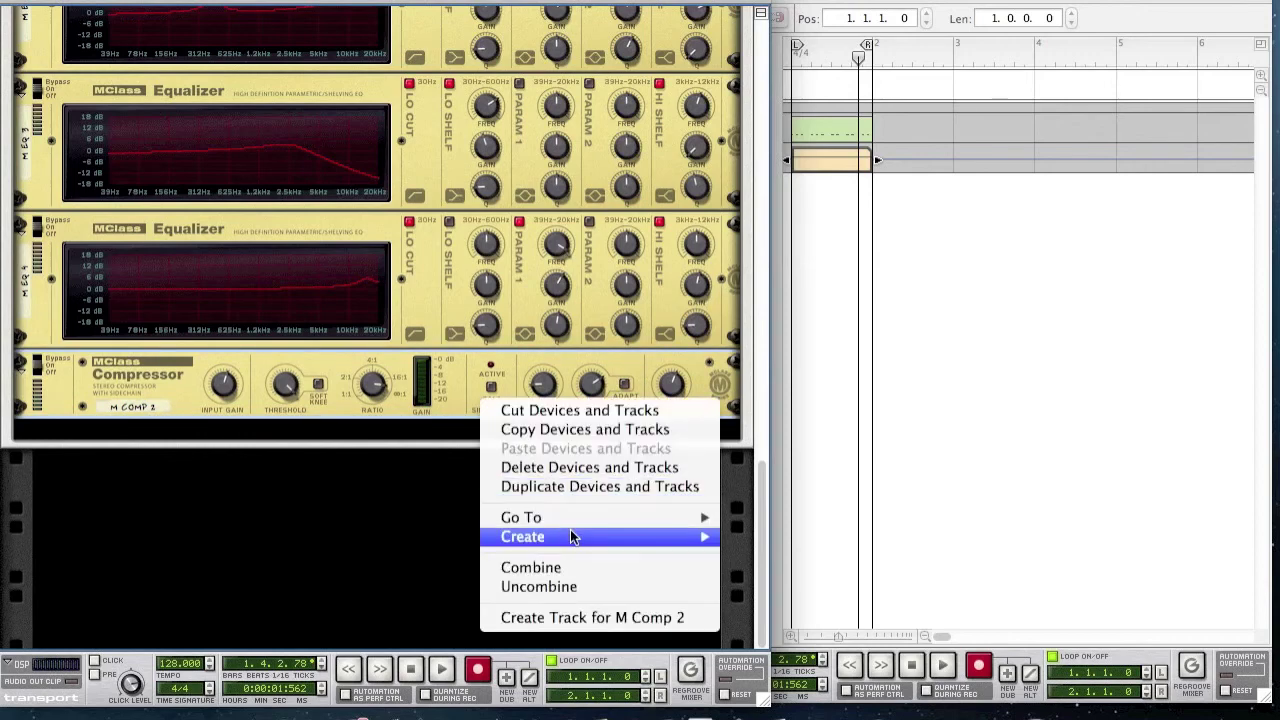
- Add an MClass Stereo Imager below the compressor, narrow its low band toward mono and raise the crossover
mouse_move(570, 529)
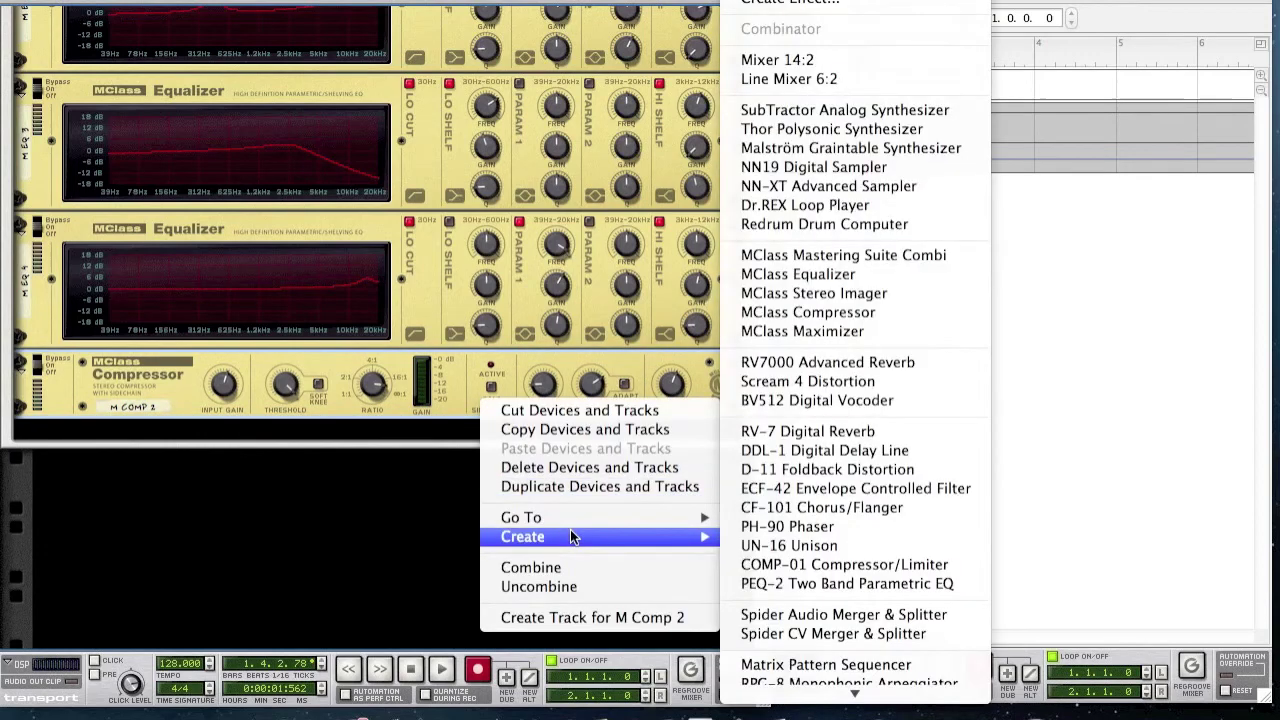
left_click(830, 295)
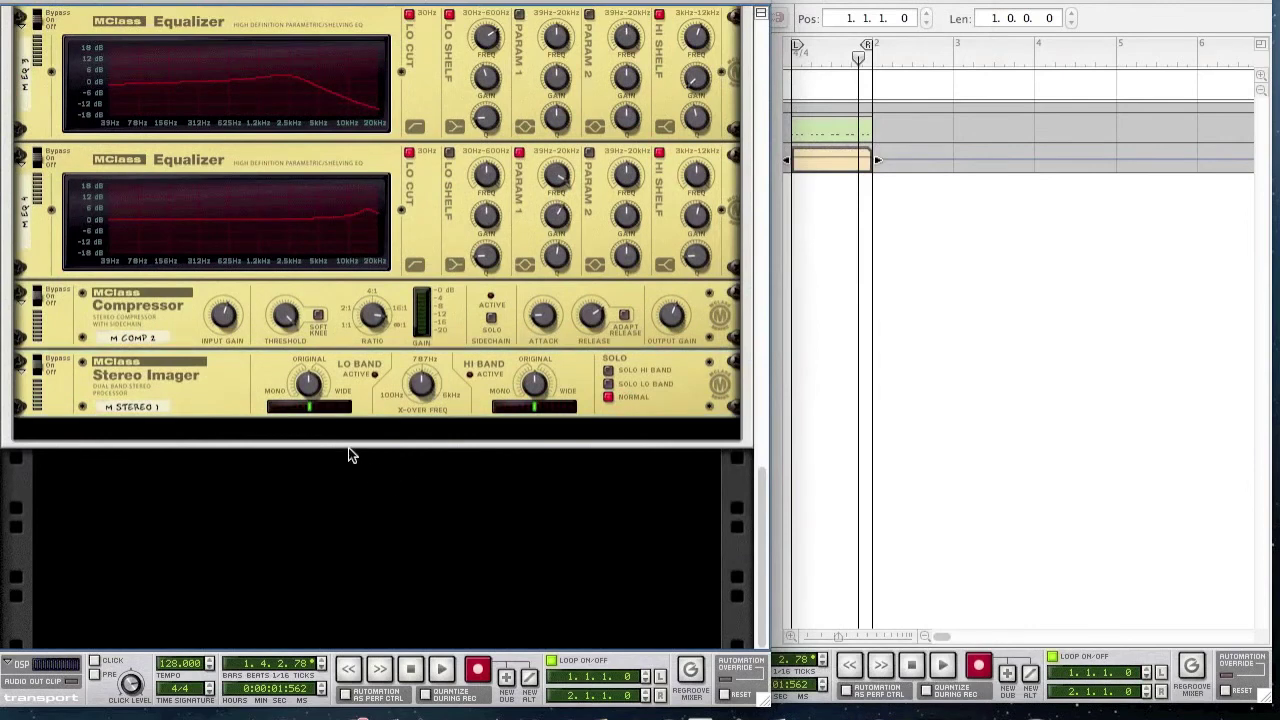
left_click_drag(316, 378, 321, 406)
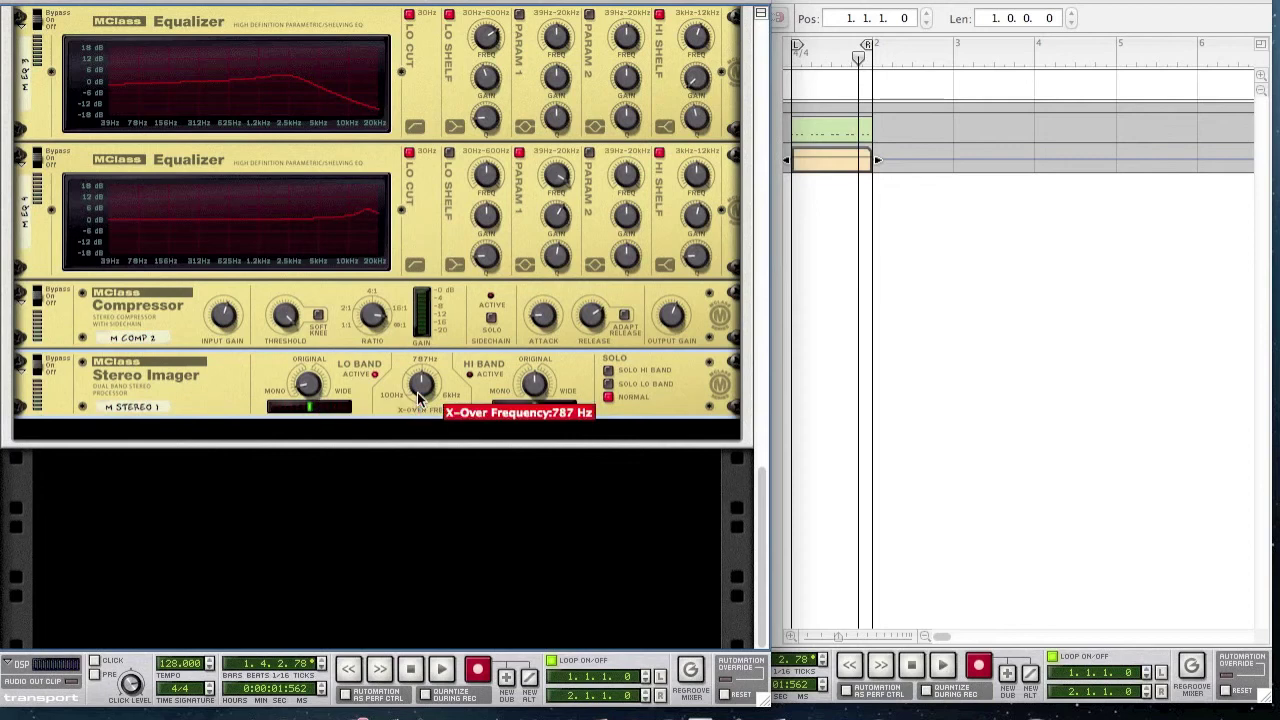
left_click_drag(419, 398, 372, 366)
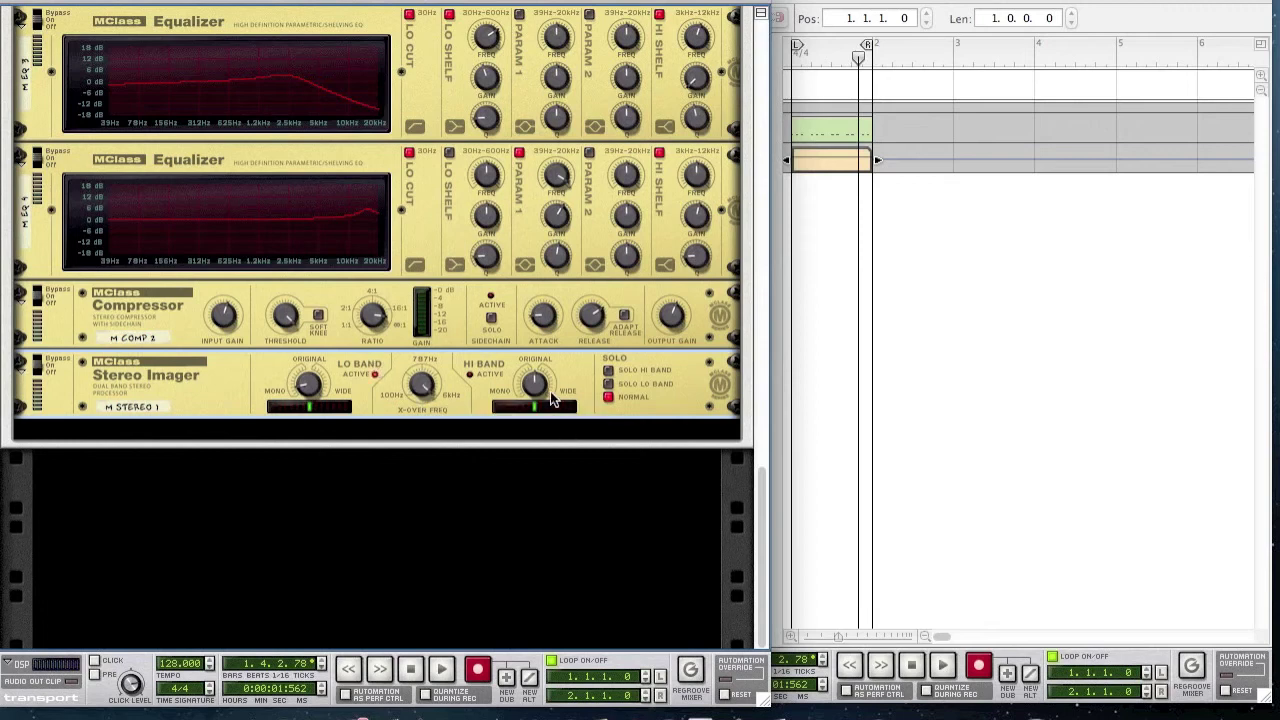
- Narrow the imager's high band width to -36 and solo the low band
mouse_move(540, 394)
left_click_drag(540, 394, 541, 413)
left_click(607, 386)
- Add a Scream 4 Distortion below the Stereo Imager
right_click(397, 413)
mouse_move(485, 550)
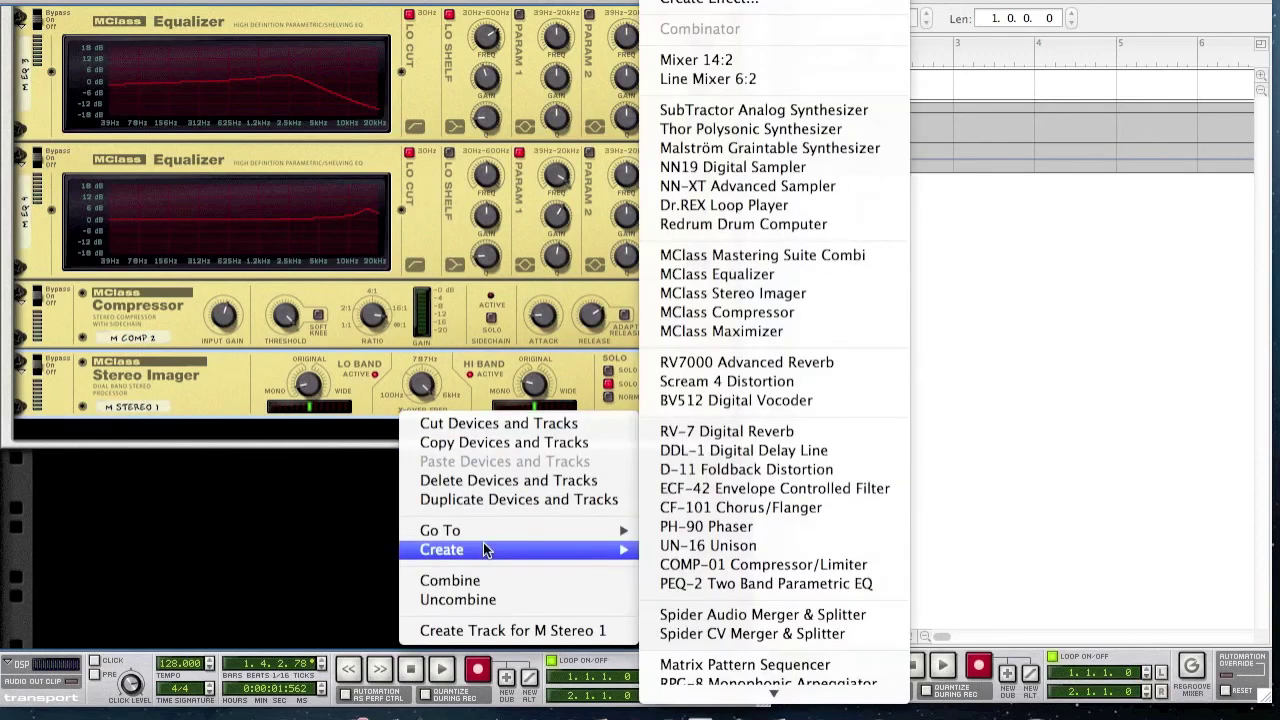
left_click(718, 386)
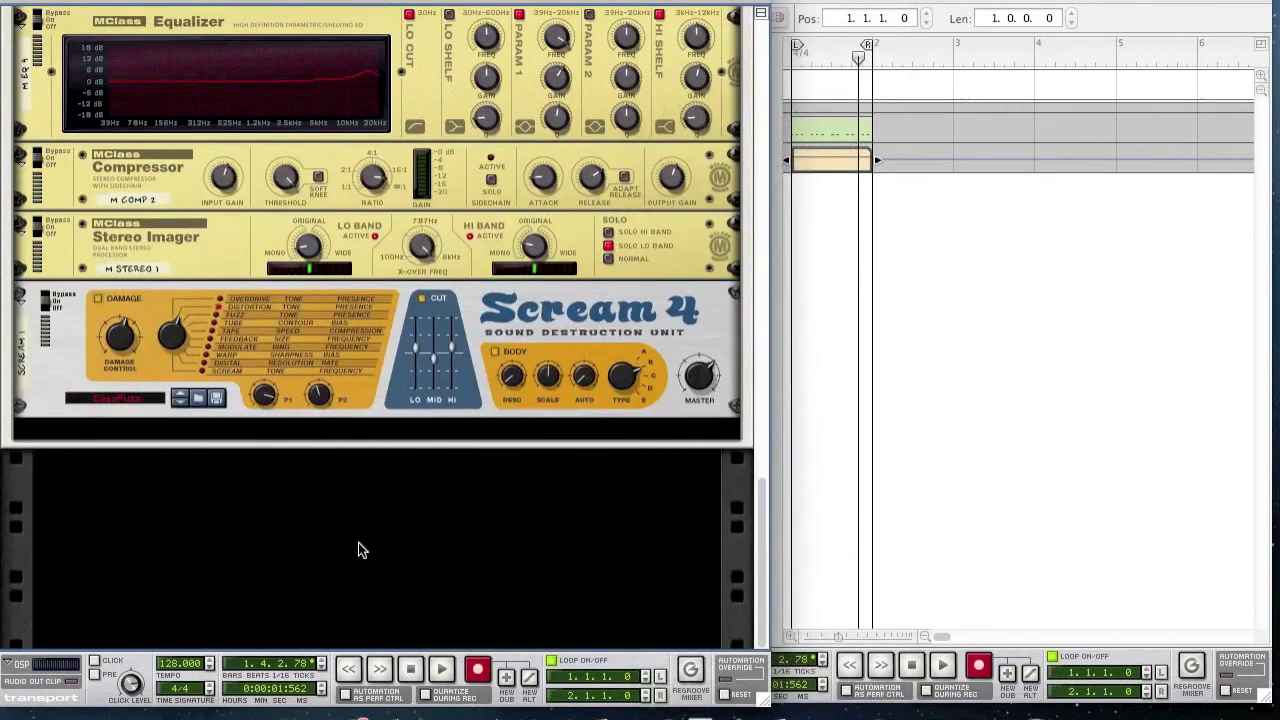
- Initialize the Scream 4 patch and switch on its cut EQ section
right_click(201, 468)
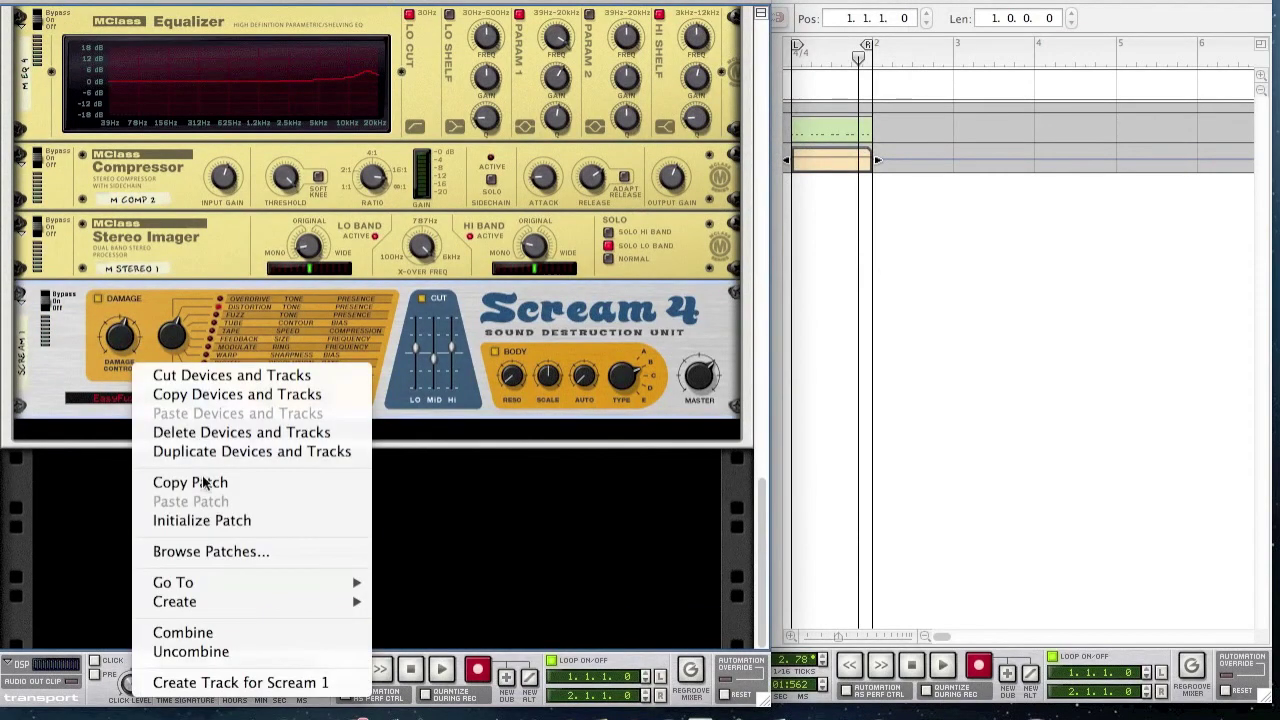
left_click(210, 521)
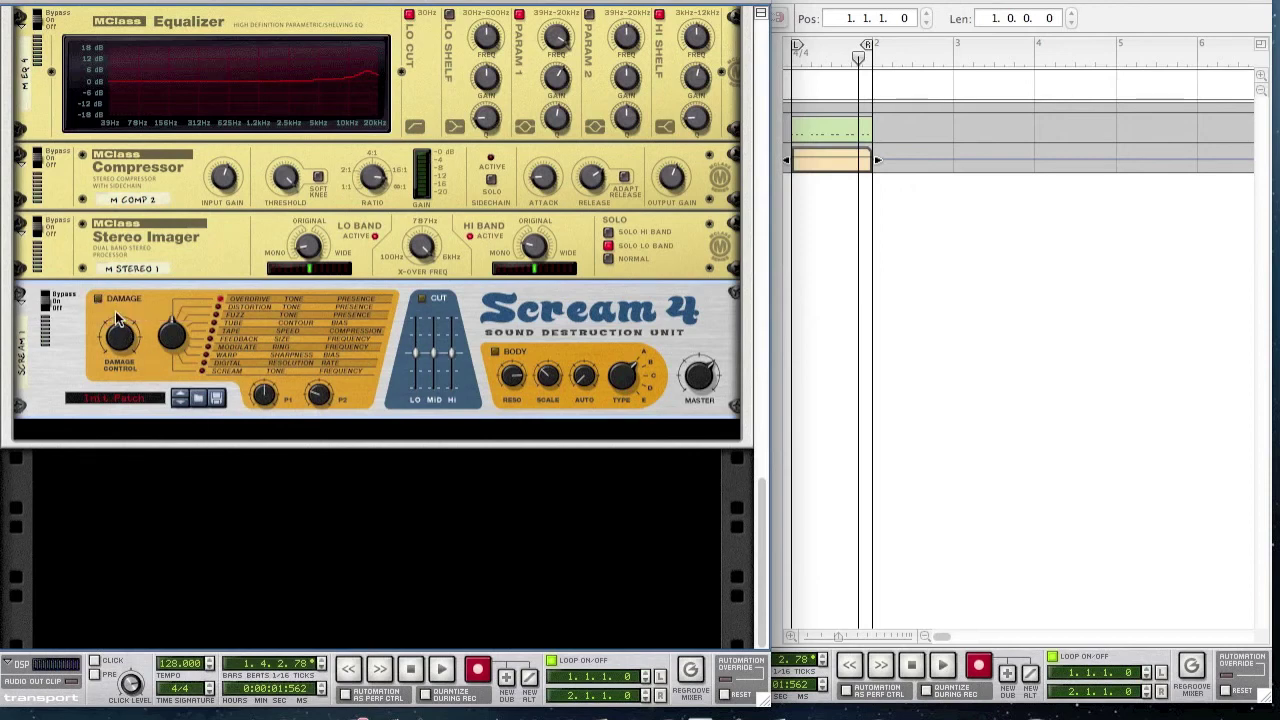
left_click(421, 299)
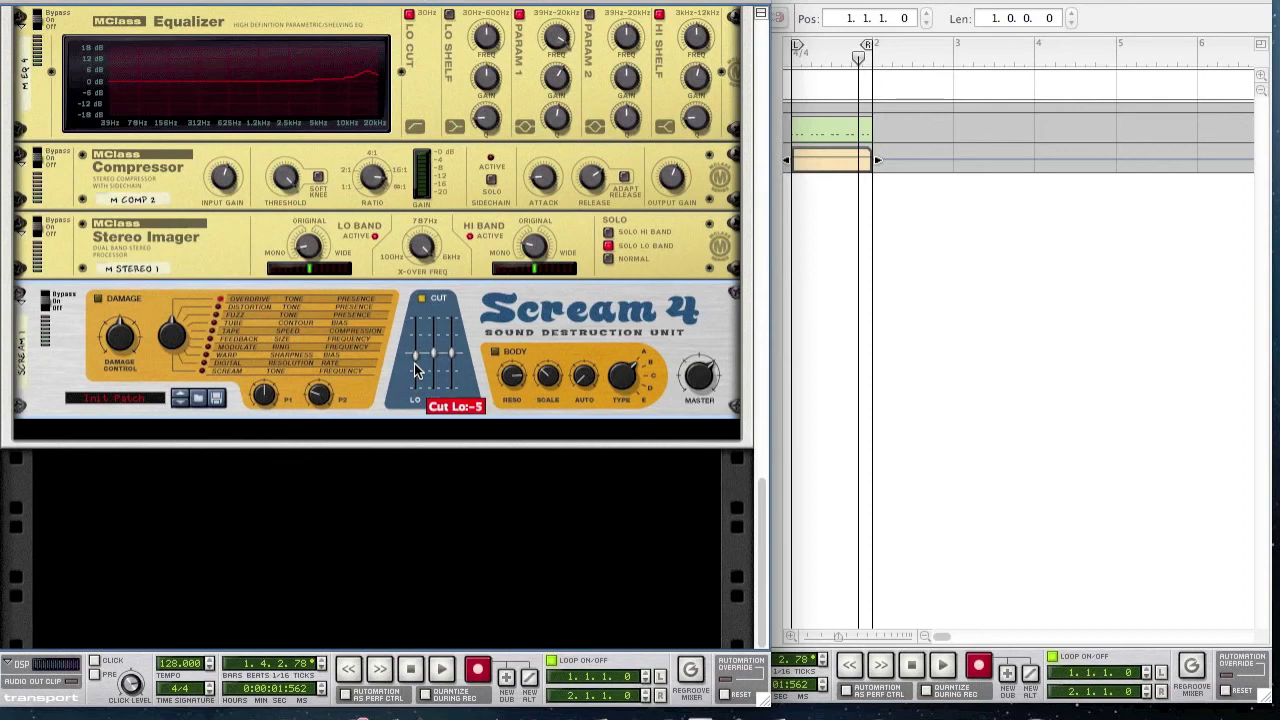
mouse_move(451, 351)
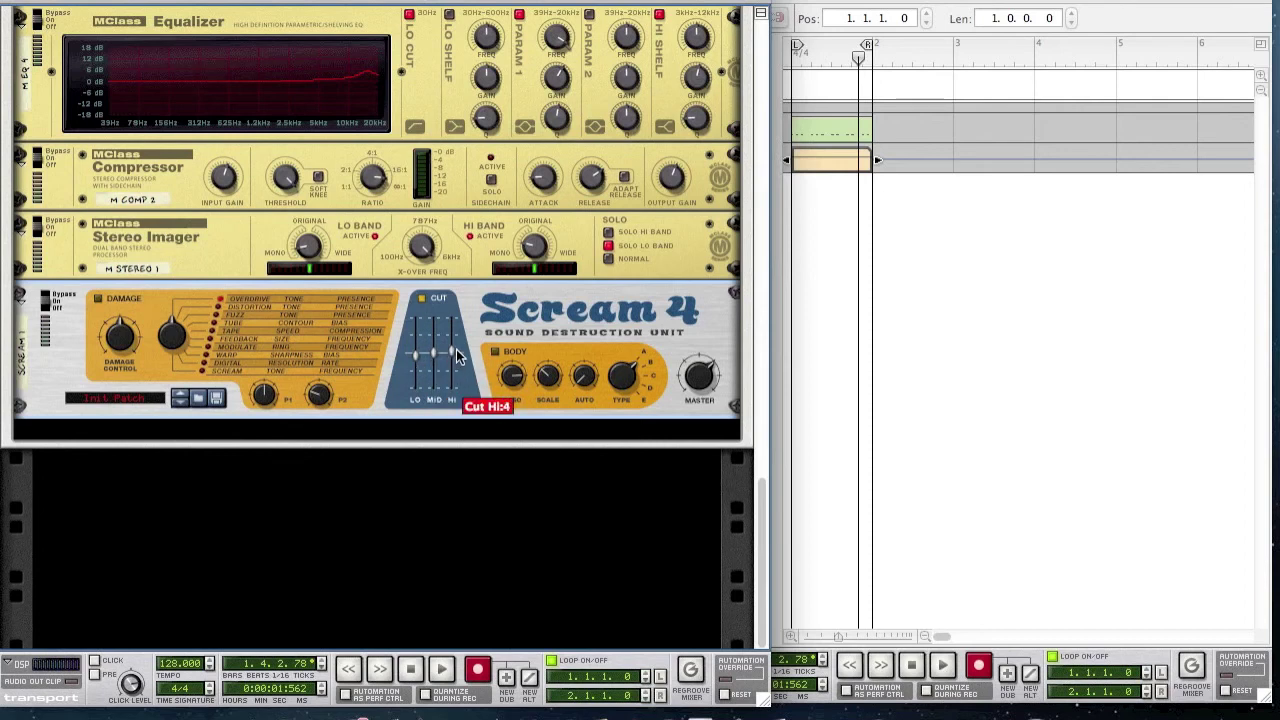
- Add an RV7000 Advanced Reverb after the Scream 4
right_click(405, 407)
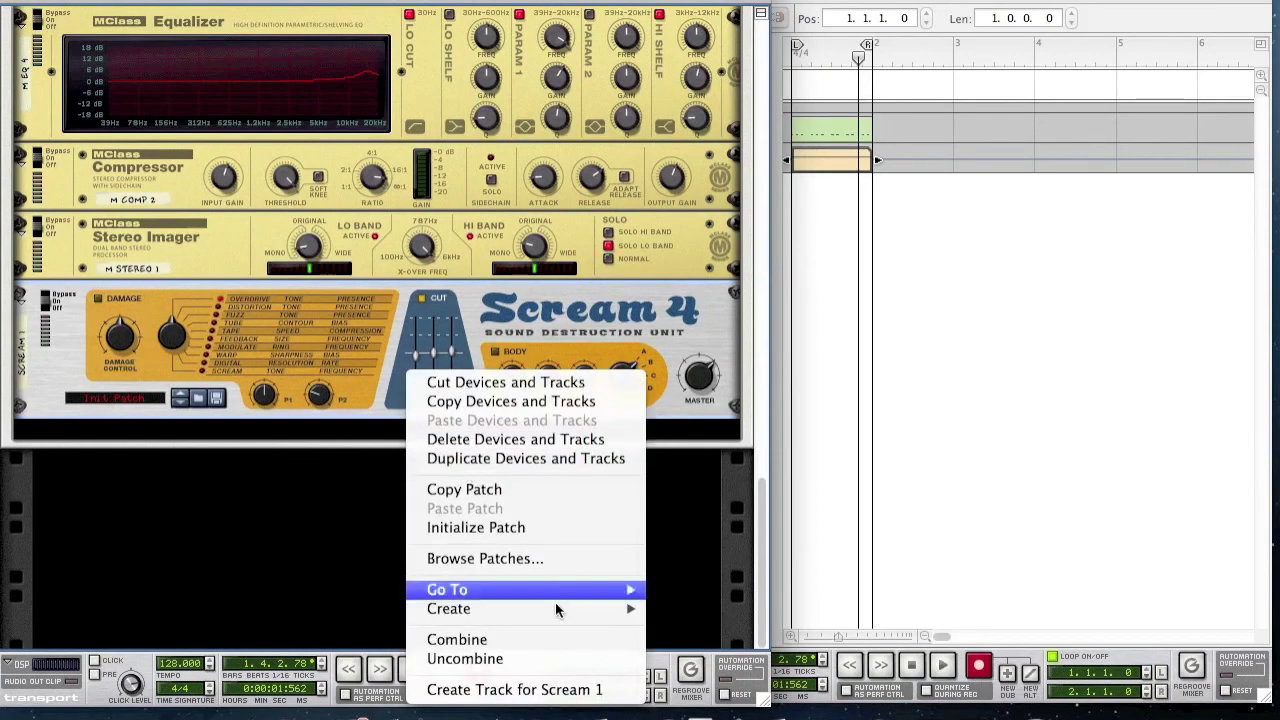
mouse_move(558, 608)
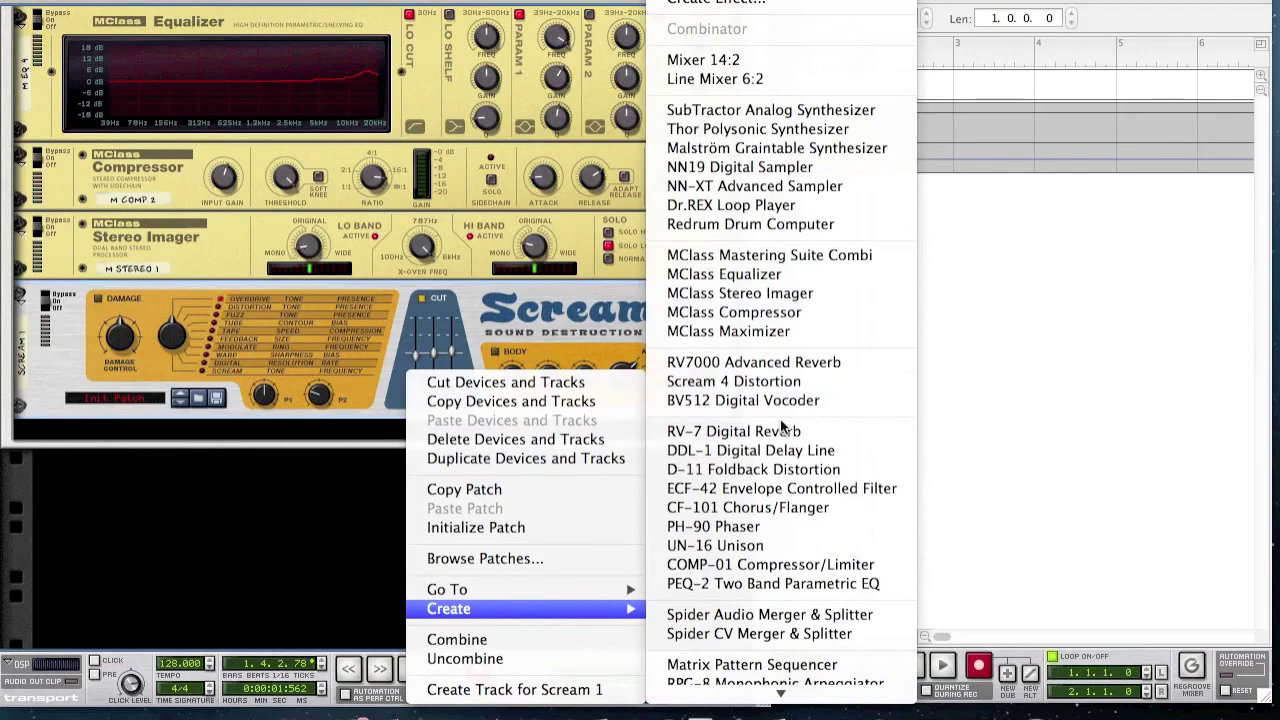
left_click(493, 349)
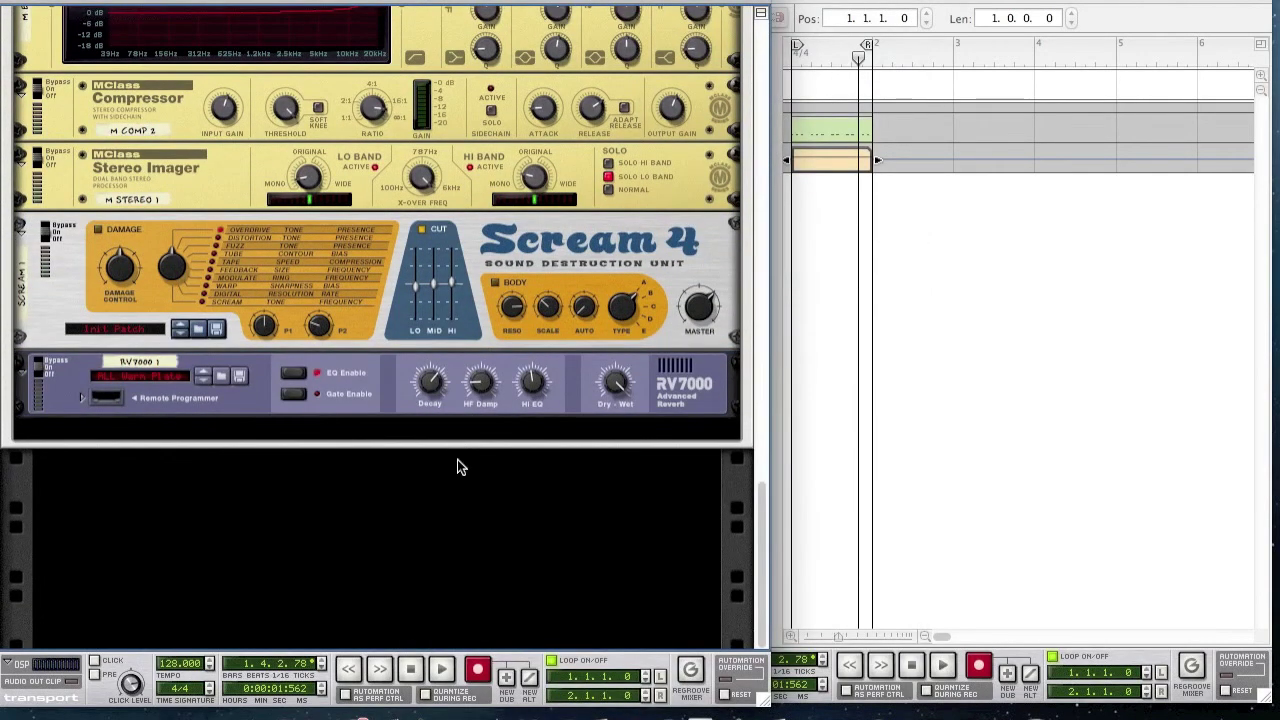
- Adjust the reverb's Decay, HF Damp to 39 and Hi EQ, and turn Dry/Wet down to about 8
mouse_move(428, 400)
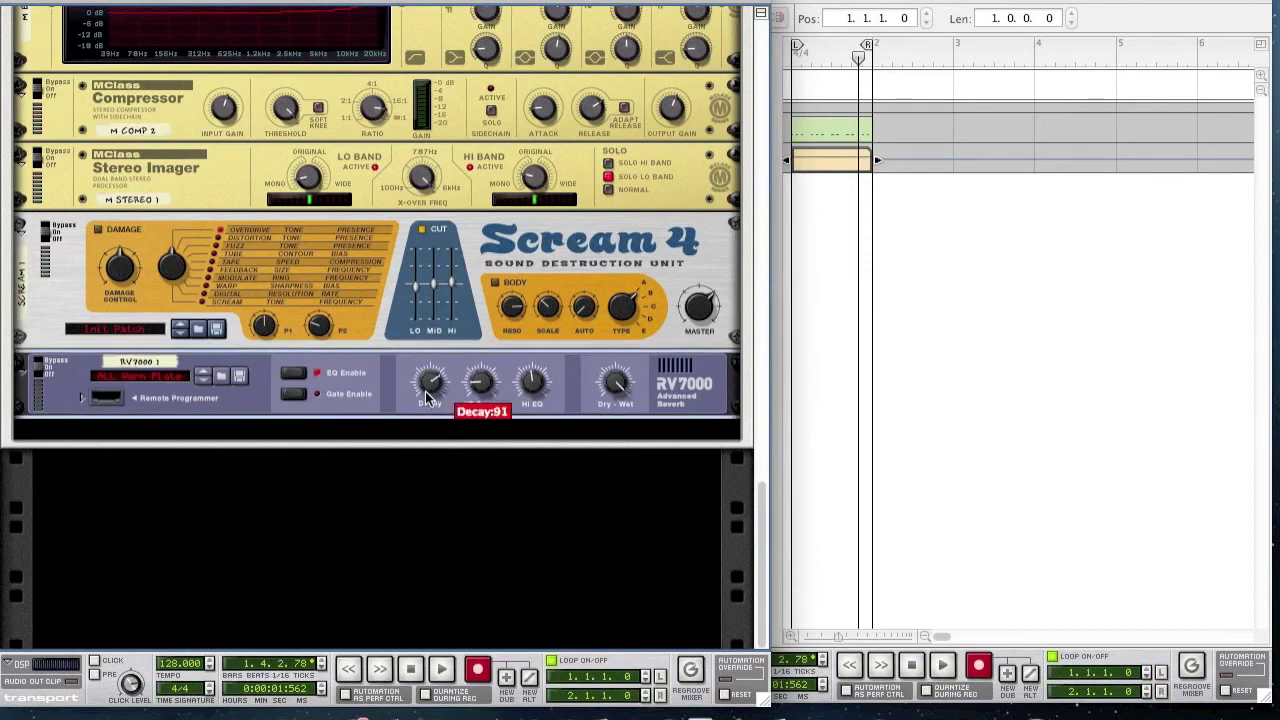
scroll(427, 407, "down", 4)
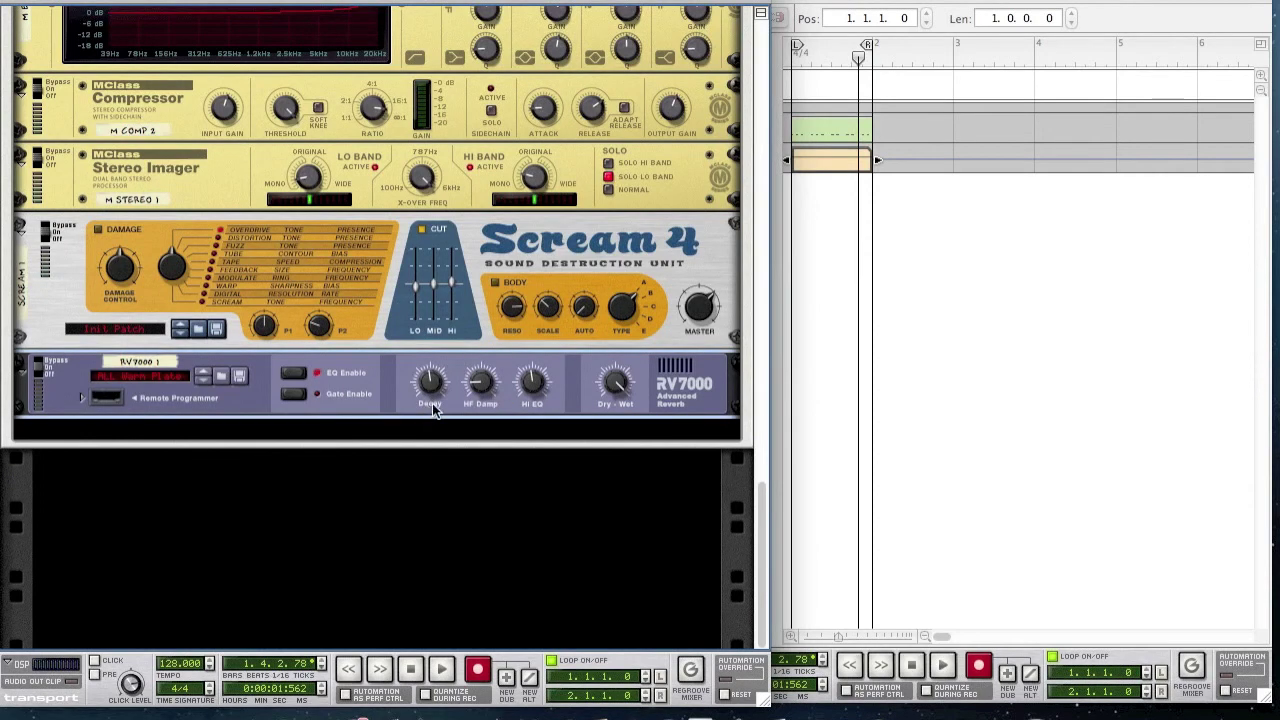
mouse_move(484, 386)
scroll(484, 386, "up", 16)
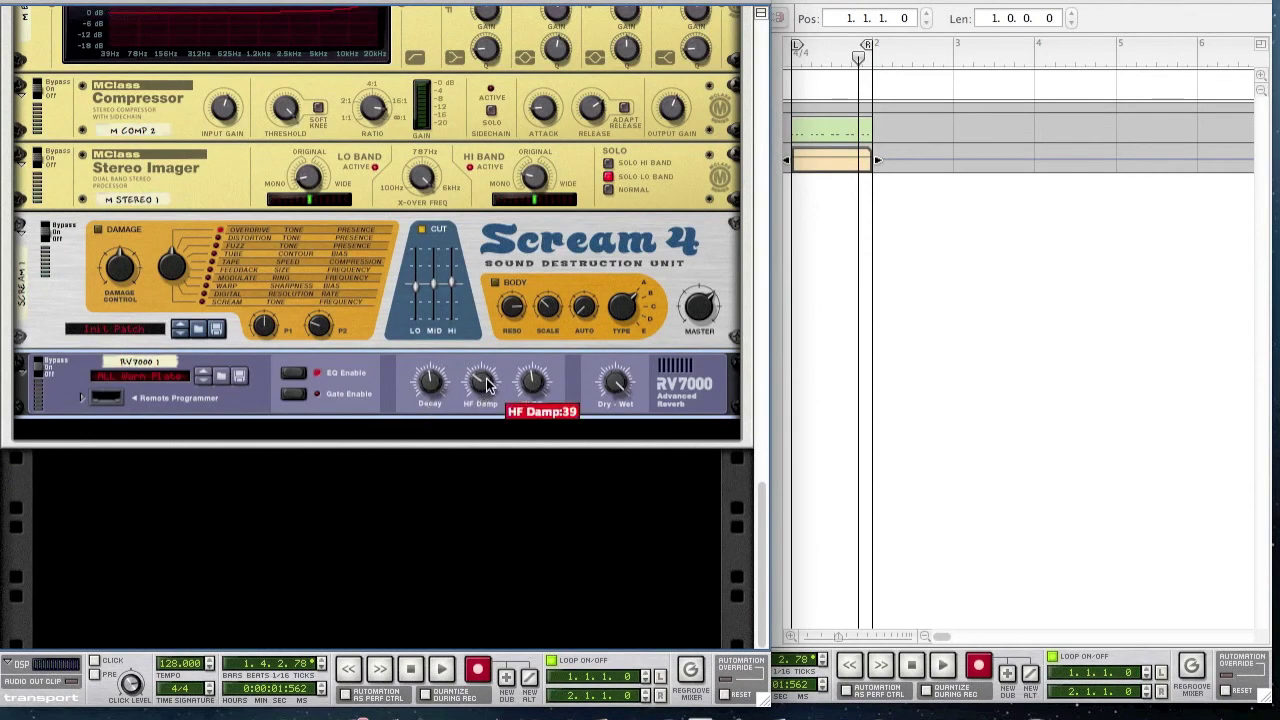
mouse_move(534, 390)
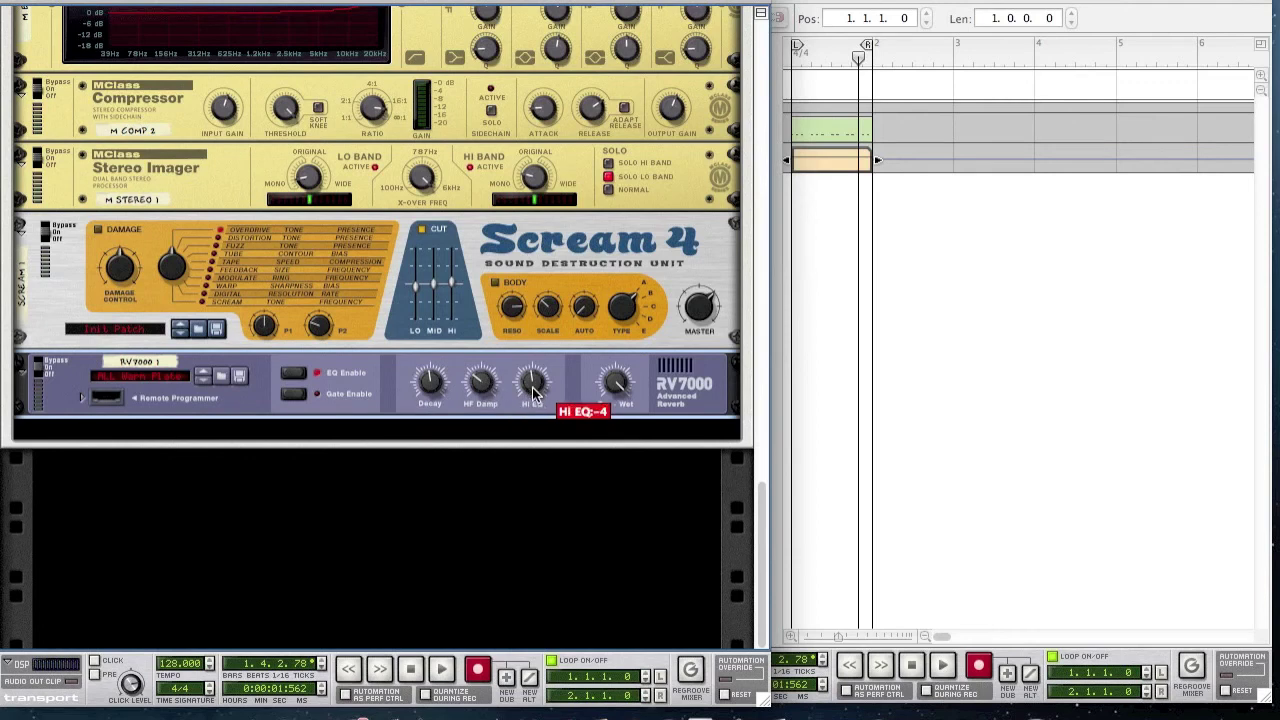
scroll(534, 390, "up", 20)
mouse_move(622, 384)
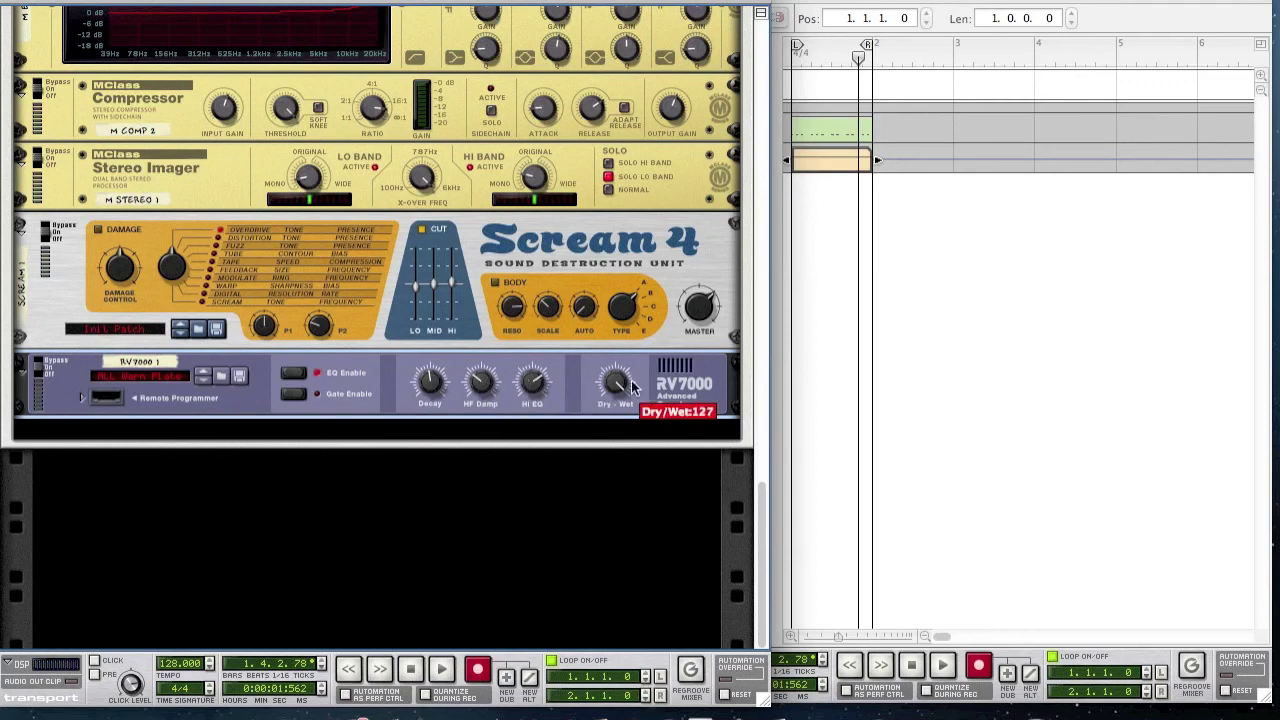
left_click_drag(622, 380, 632, 439)
left_click_drag(632, 438, 633, 439)
- Add an MClass Maximizer below the RV7000 reverb
left_click(512, 405)
right_click(512, 405)
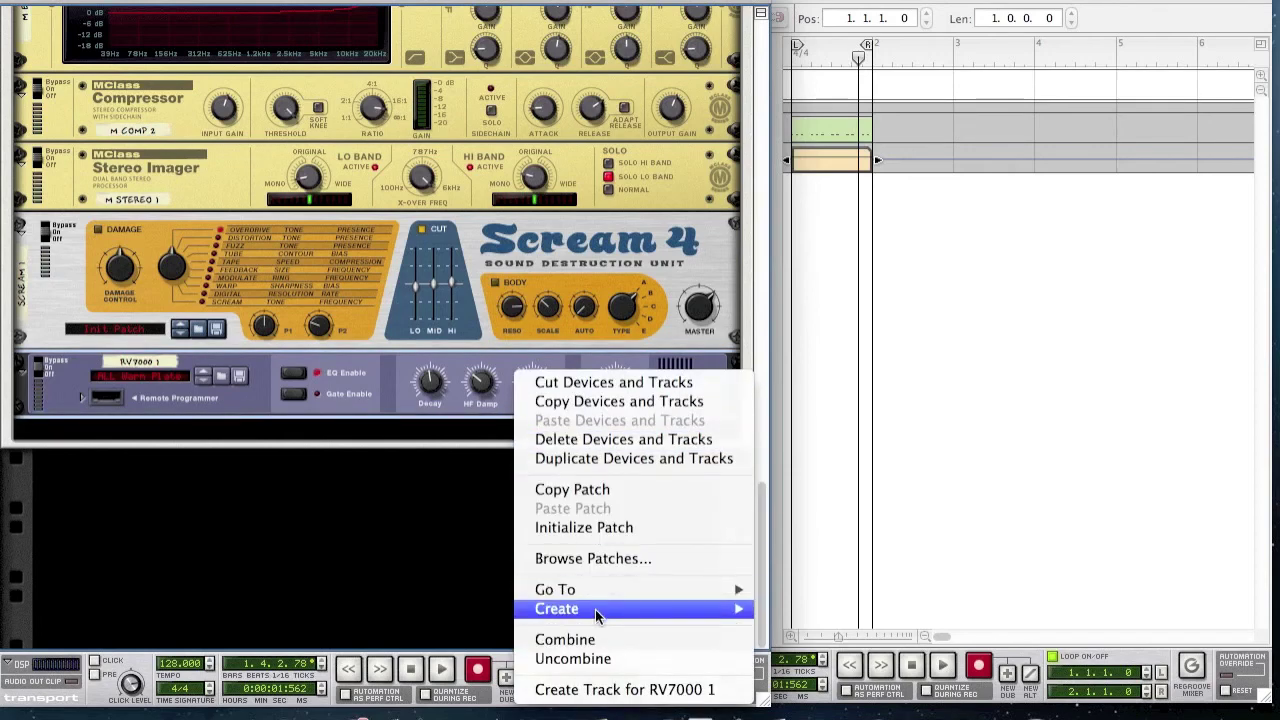
mouse_move(597, 608)
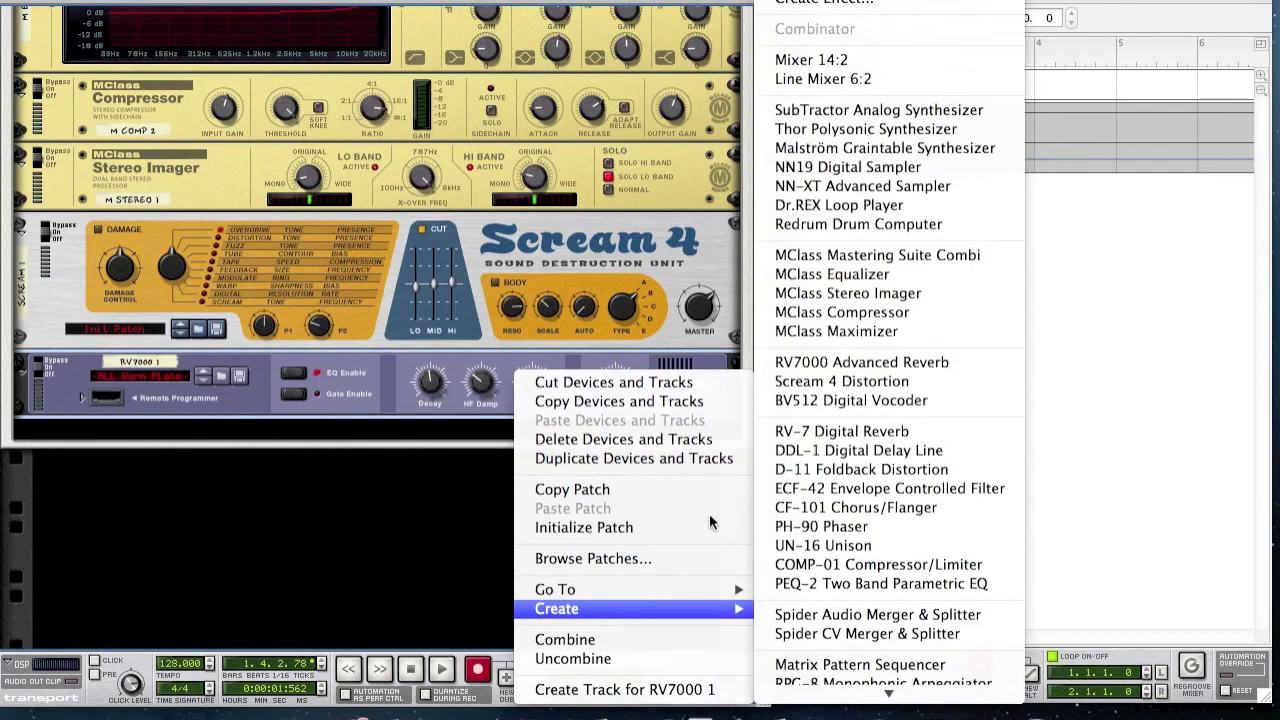
left_click(853, 330)
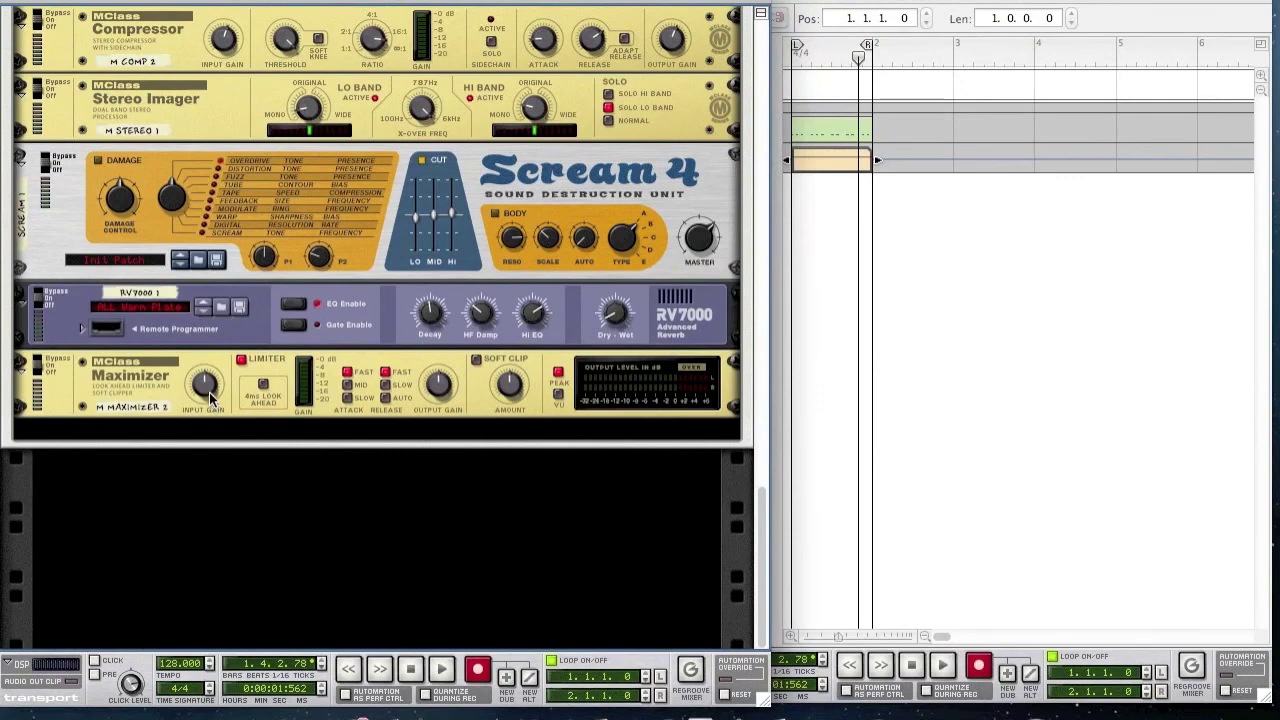
- Enable the maximizer's 4 ms look-ahead and lower the soft clip amount slightly to 72
left_click(262, 386)
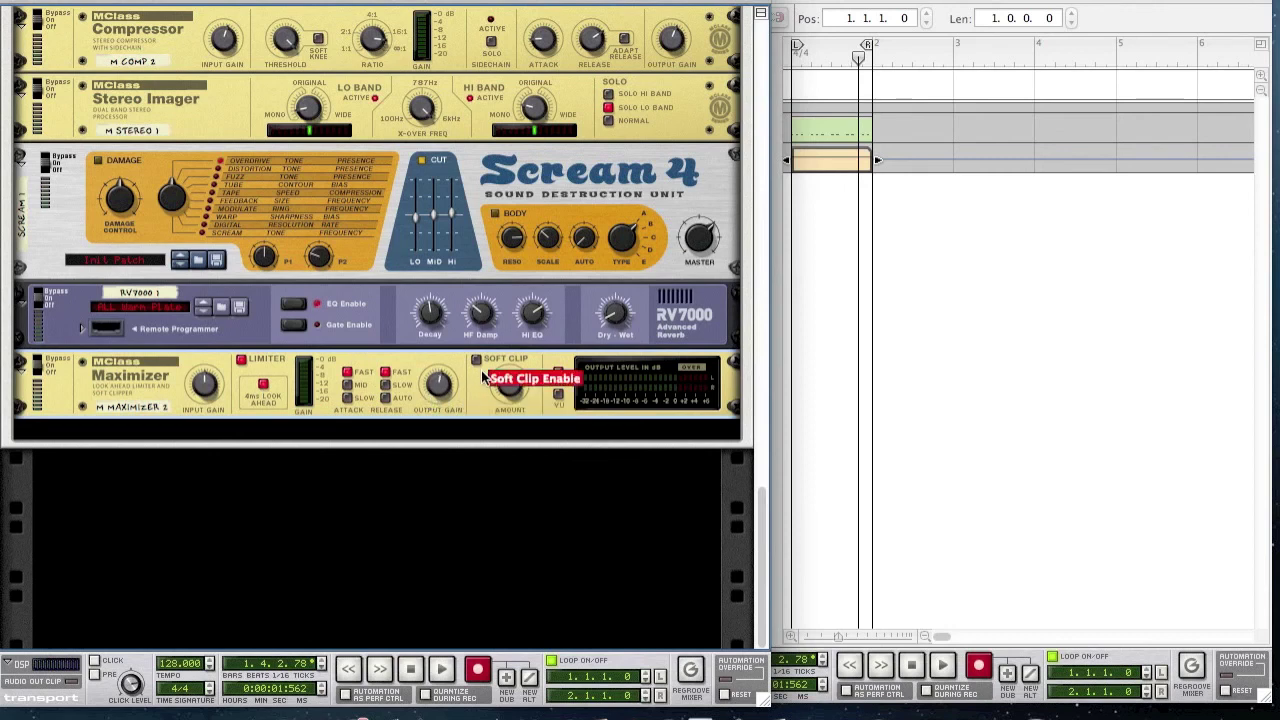
mouse_move(515, 393)
left_click_drag(515, 395, 503, 390)
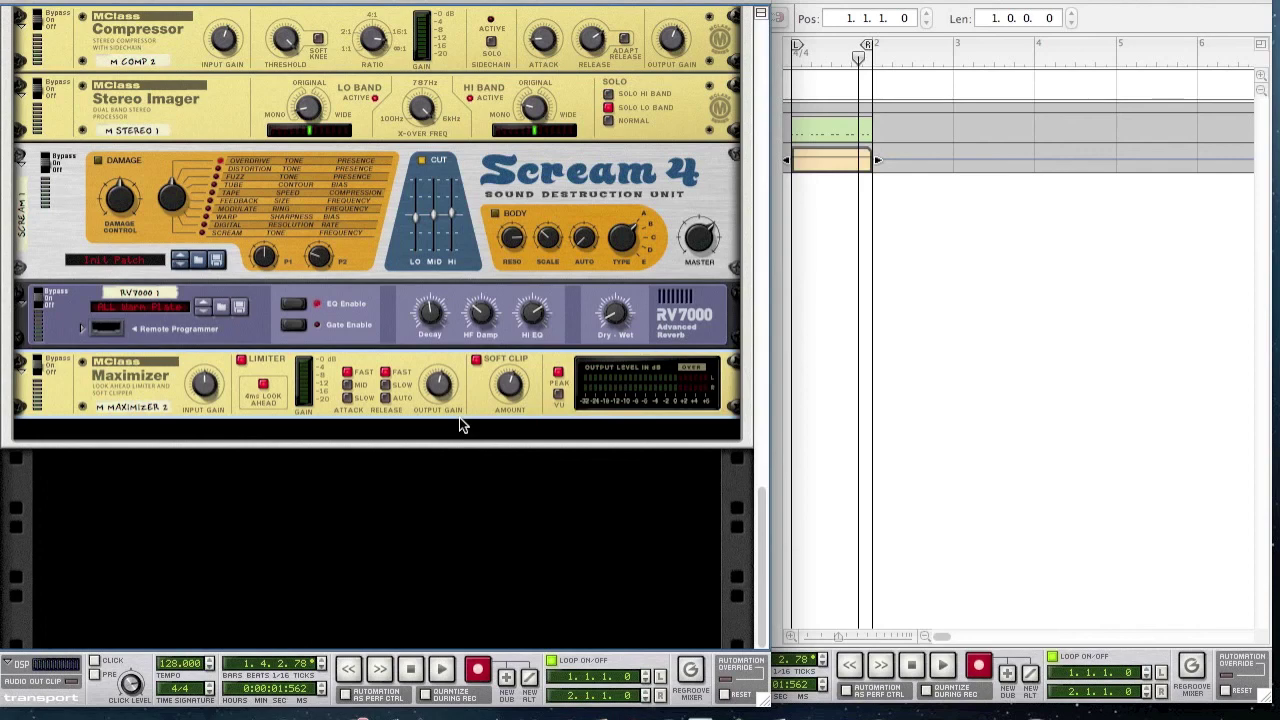
- Add a BV512 Digital Vocoder below the maximizer, set it to 8 bands, and bring the sequencer forward
right_click(466, 404)
mouse_move(557, 539)
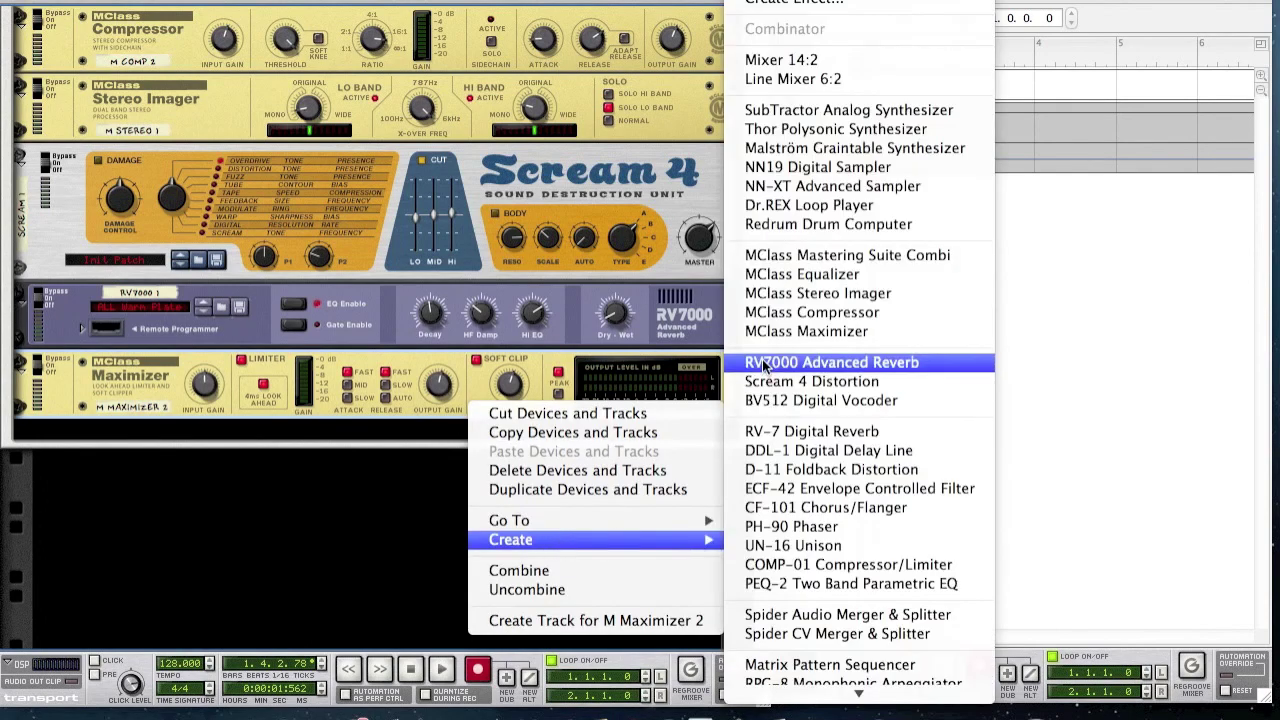
left_click(815, 400)
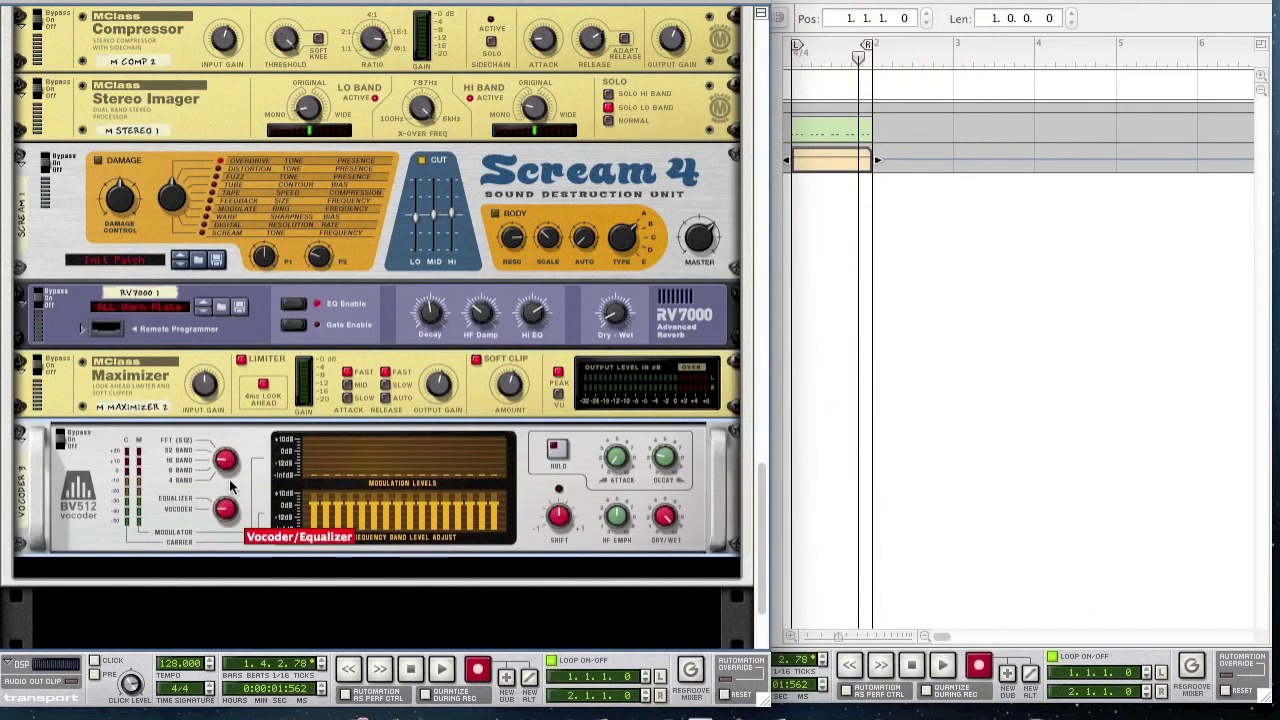
left_click_drag(230, 485, 238, 514)
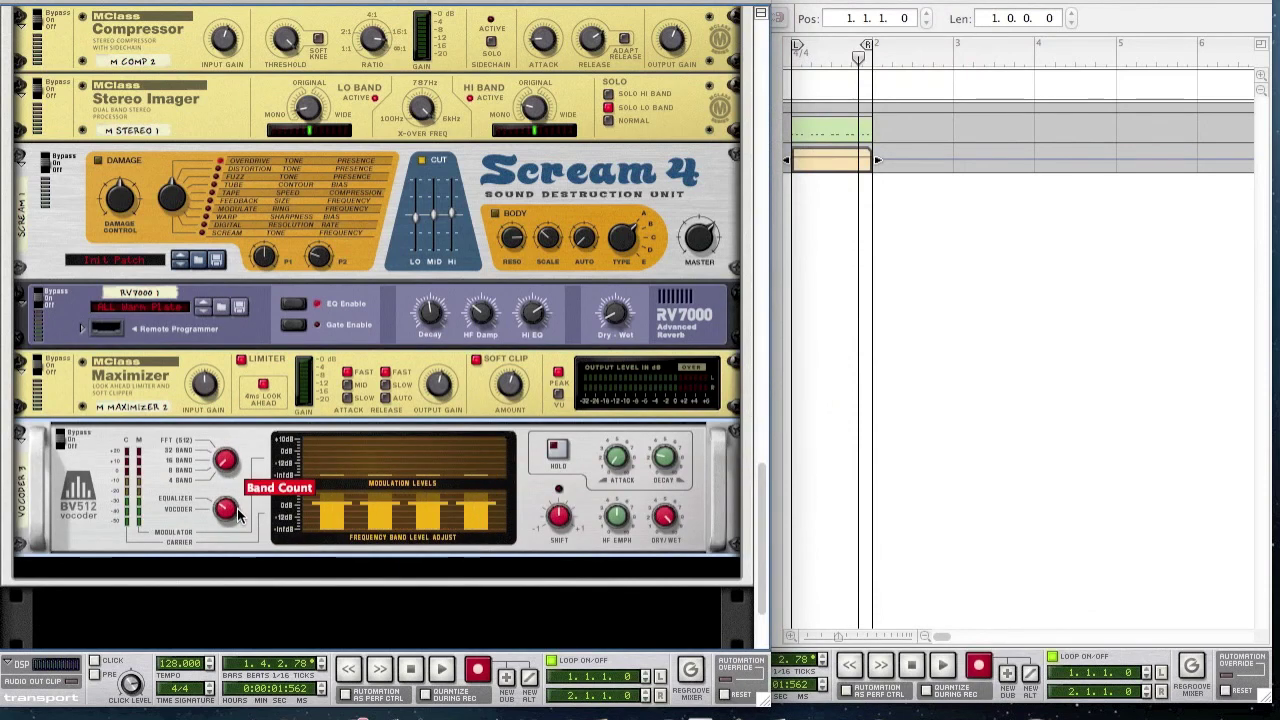
left_click(920, 400)
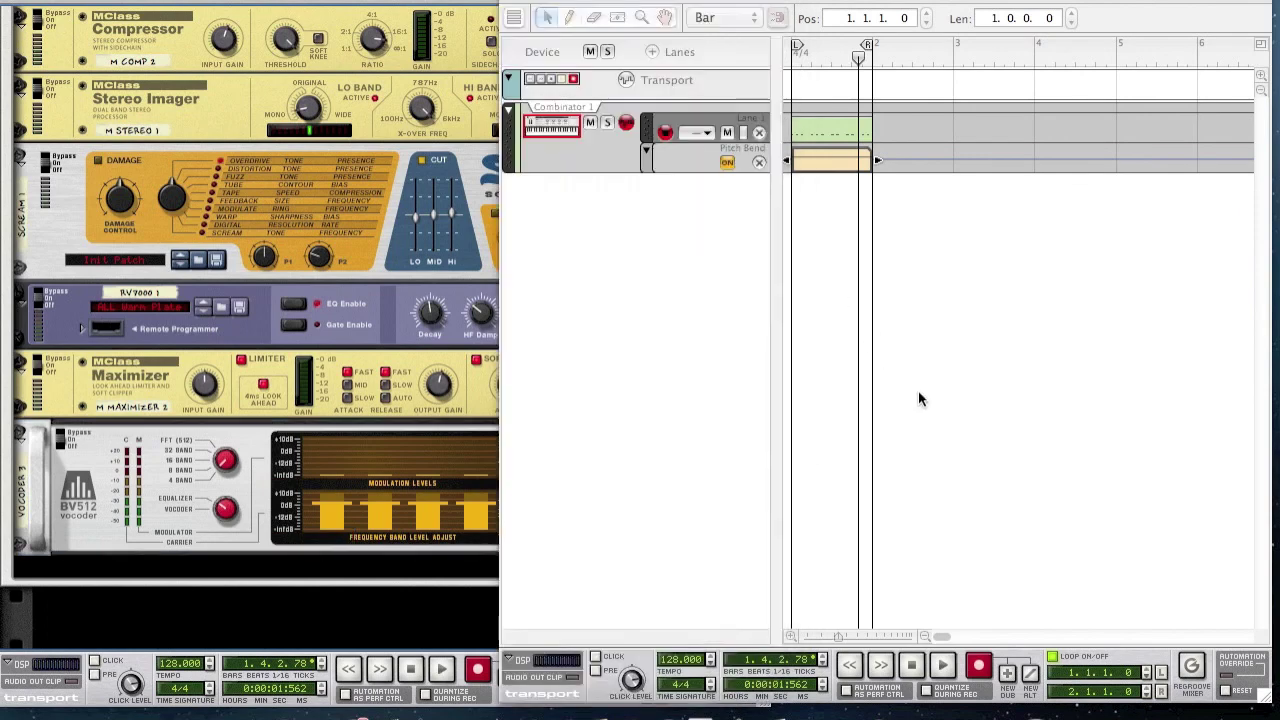
- Open the Combinator clip in the note editor, play it, zoom into bars 1–2, then stop
double_click(826, 128)
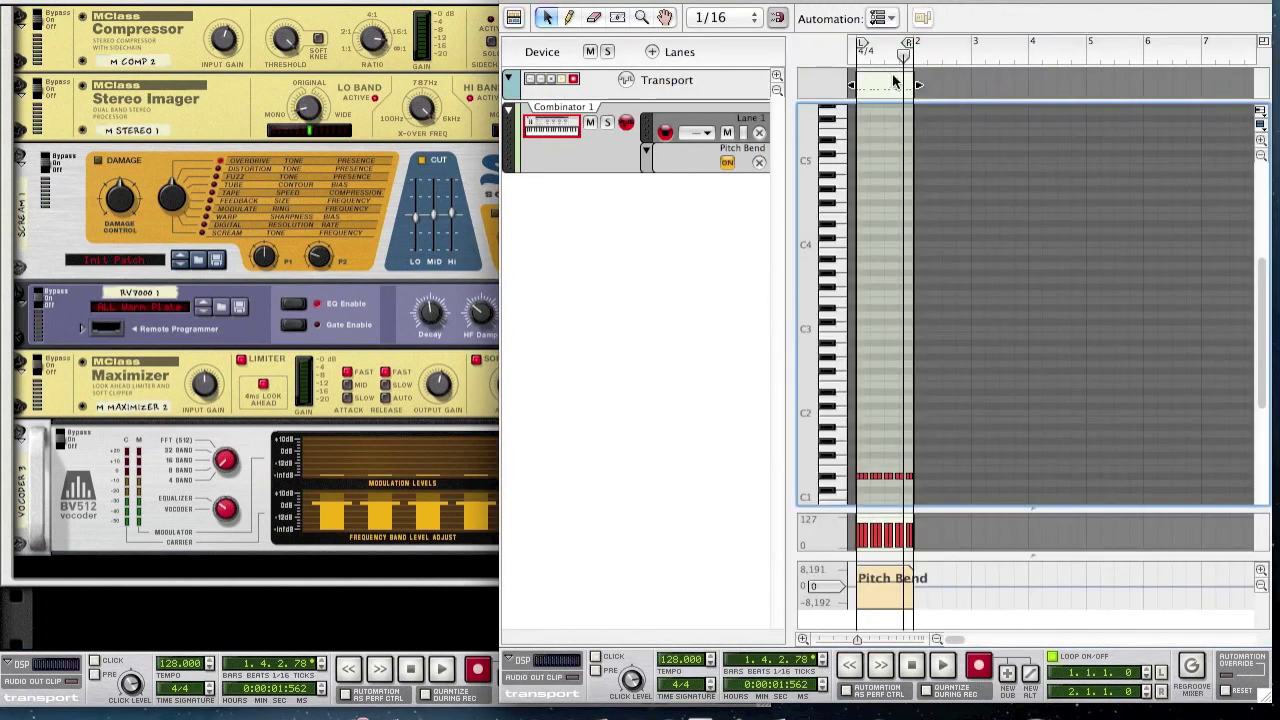
key("space")
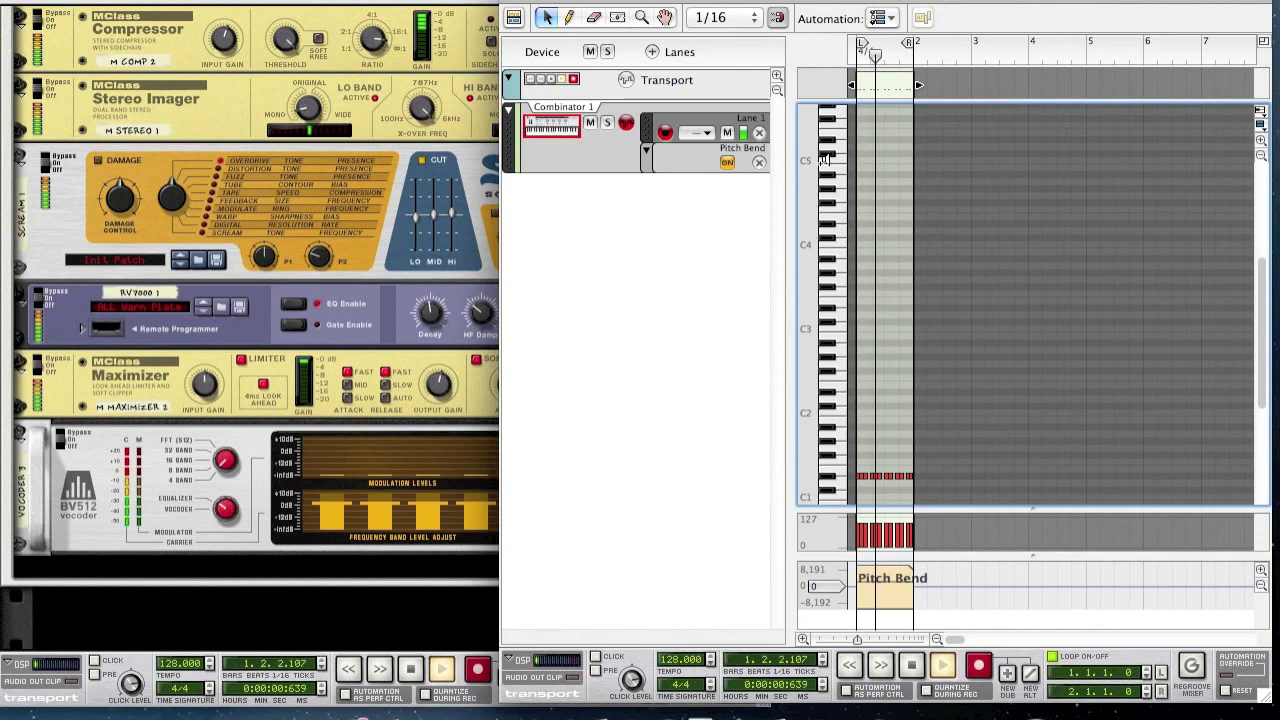
left_click_drag(853, 641, 950, 641)
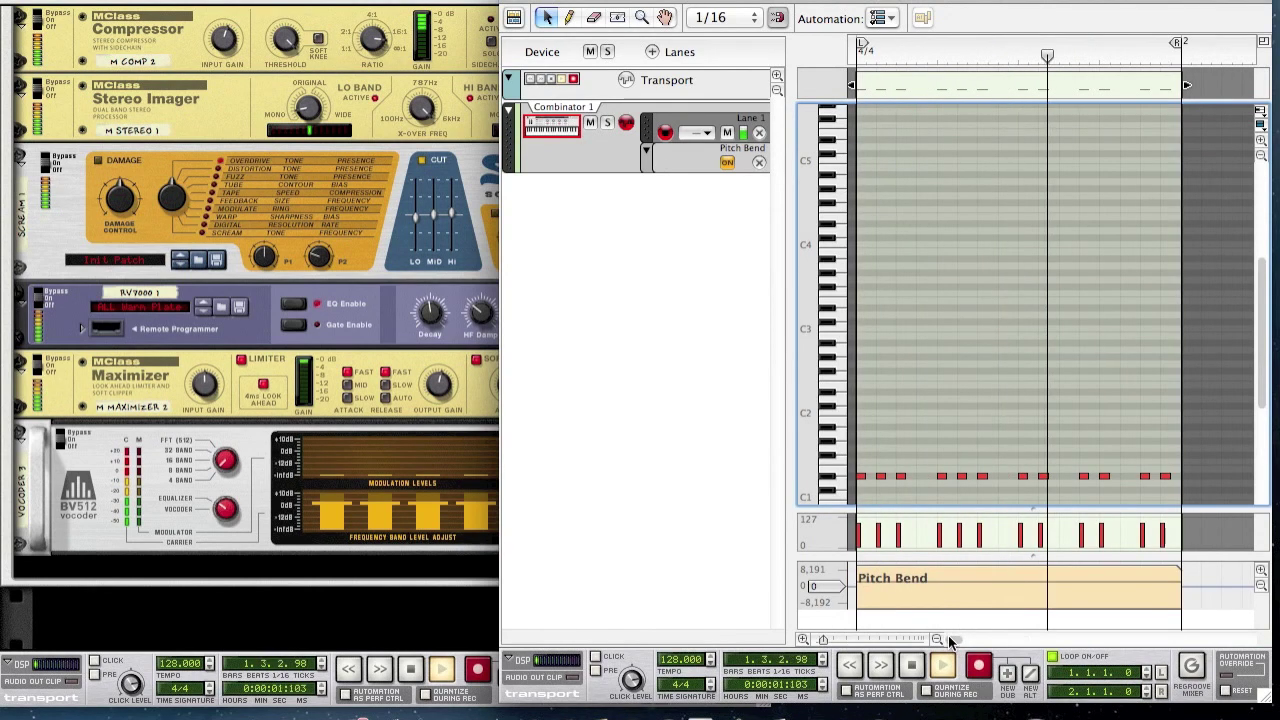
scroll(957, 457, "down", 3)
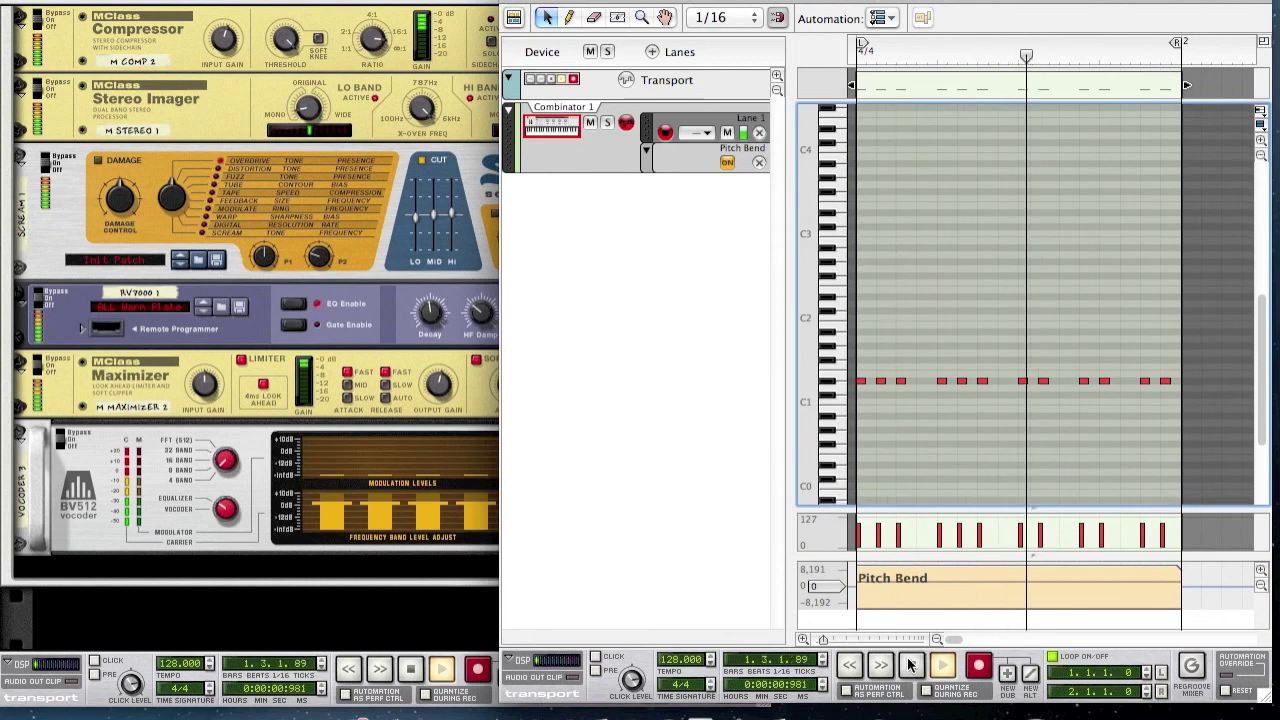
left_click(911, 665)
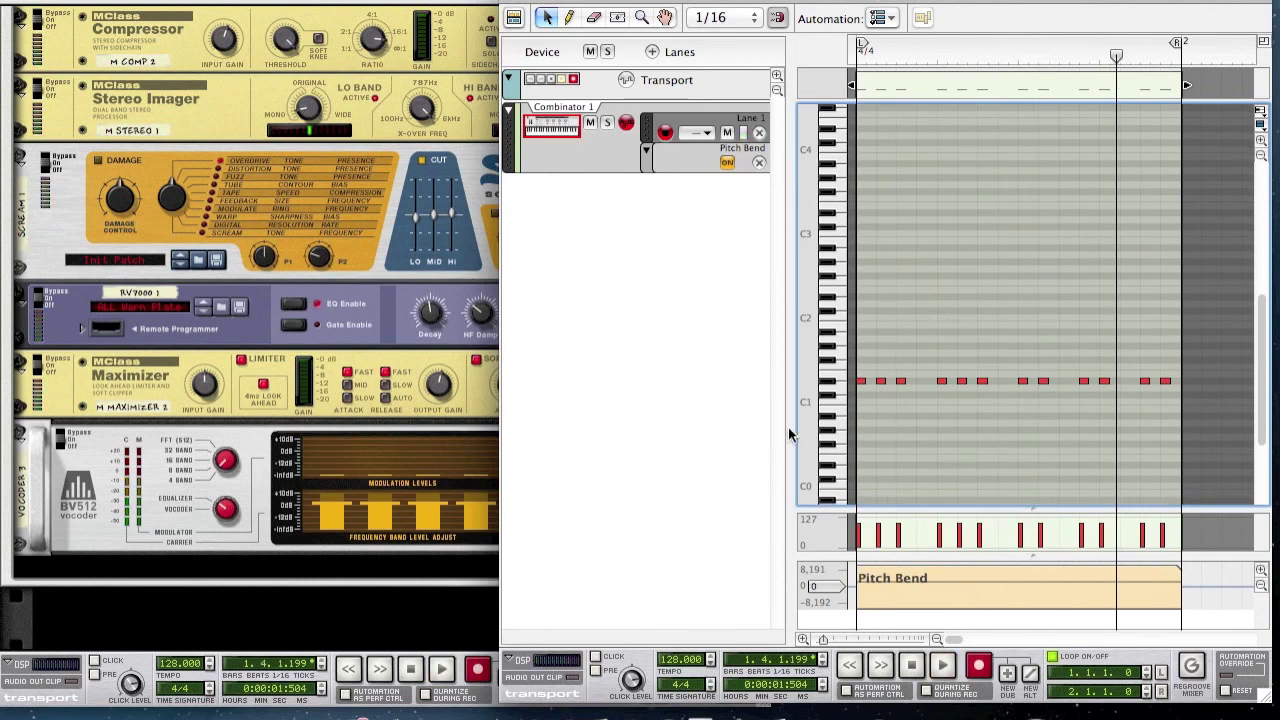